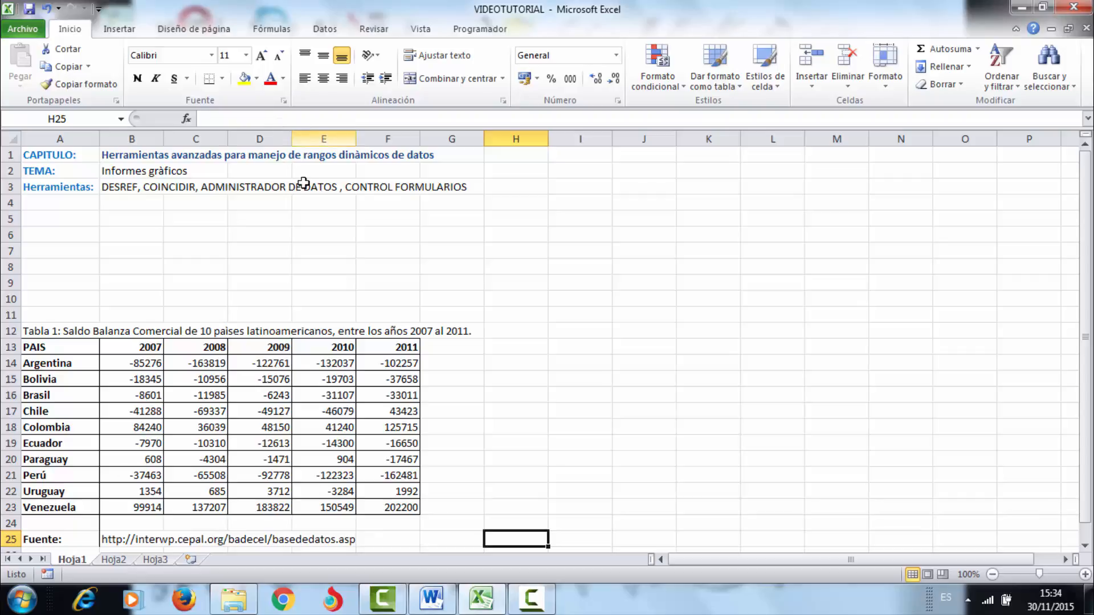
Step: Create a named range from the country column A13:A23, using its top row PAIS as the name
{"action": "left_click", "coordinate": [49, 349]}
{"action": "left_click_drag", "start_coordinate": [49, 350], "coordinate": [49, 507]}
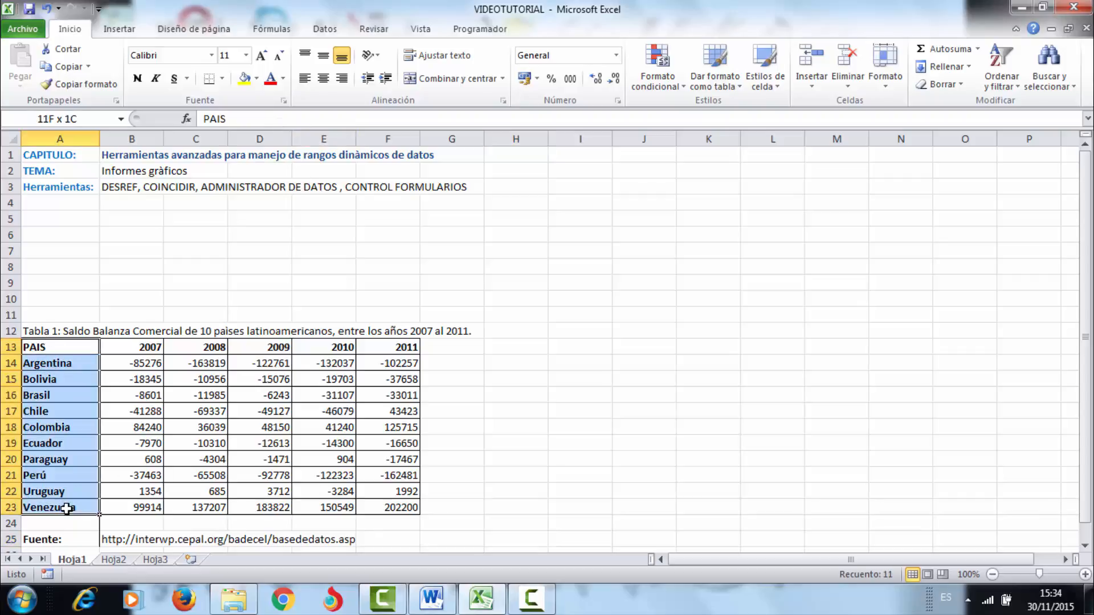
{"action": "left_click", "coordinate": [272, 28]}
{"action": "left_click", "coordinate": [553, 87]}
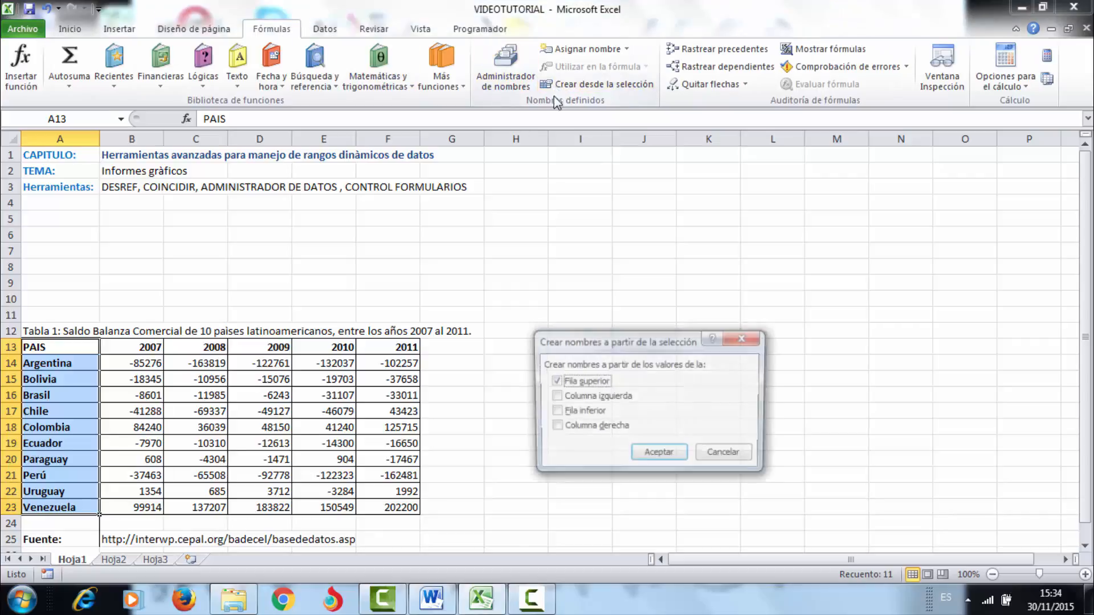
{"action": "left_click", "coordinate": [644, 456]}
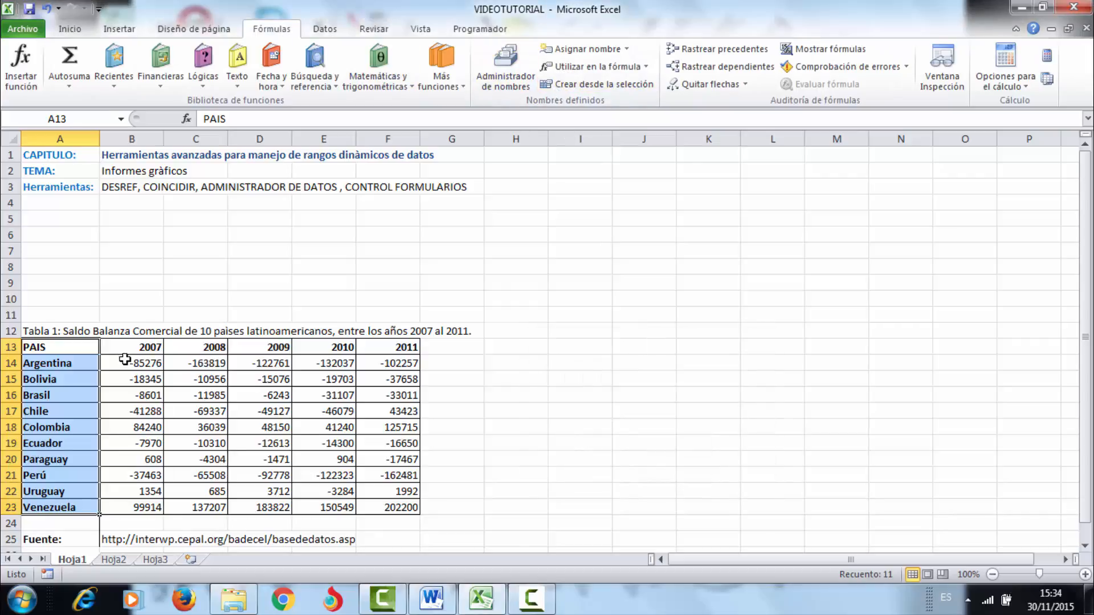
Step: Define the workbook-level name AÑOS for the year headers in B13:F13
{"action": "left_click_drag", "start_coordinate": [118, 347], "coordinate": [390, 349]}
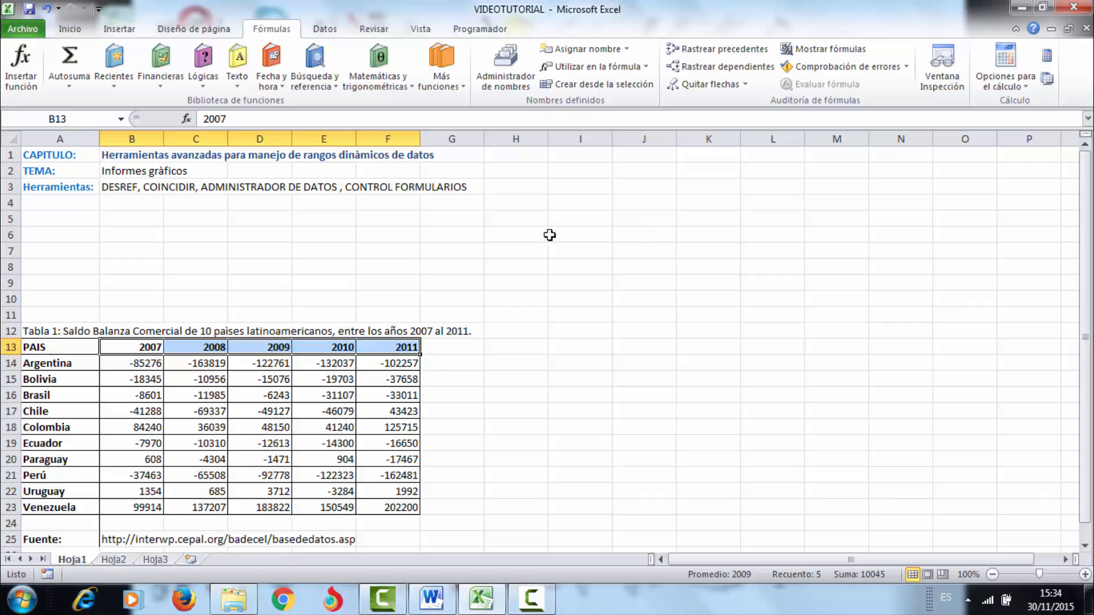
{"action": "left_click", "coordinate": [517, 86]}
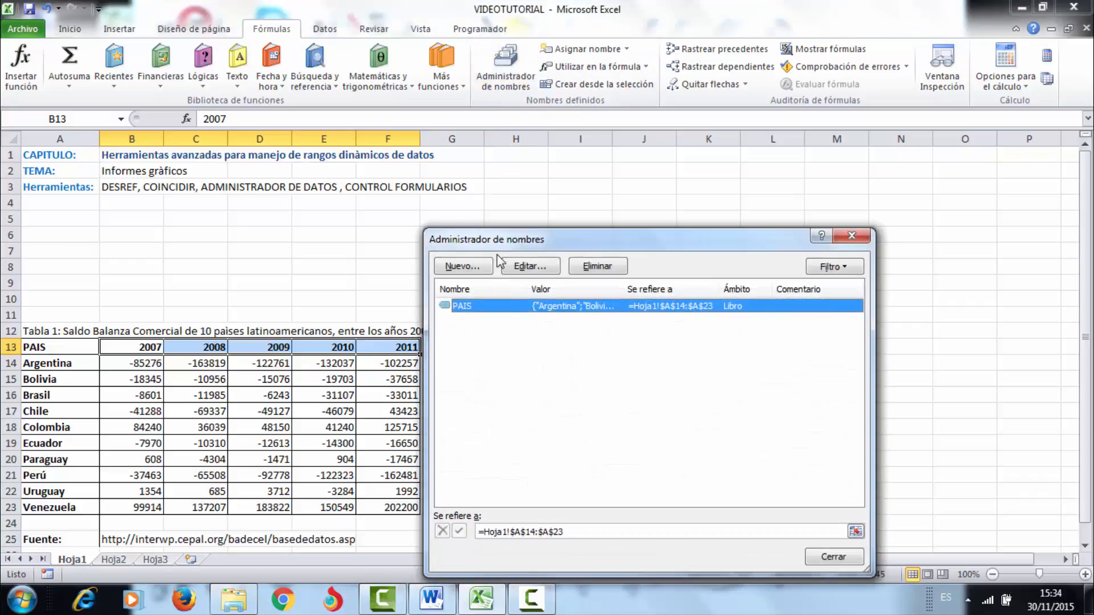
{"action": "left_click", "coordinate": [473, 265]}
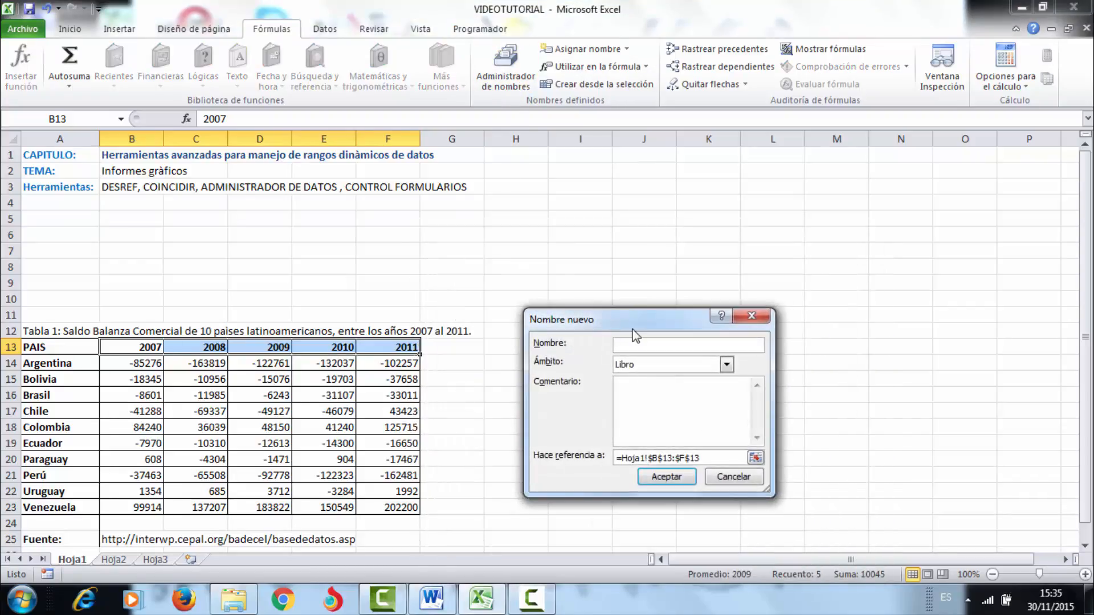
{"action": "type", "text": "AÑOS"}
{"action": "left_click", "coordinate": [663, 476]}
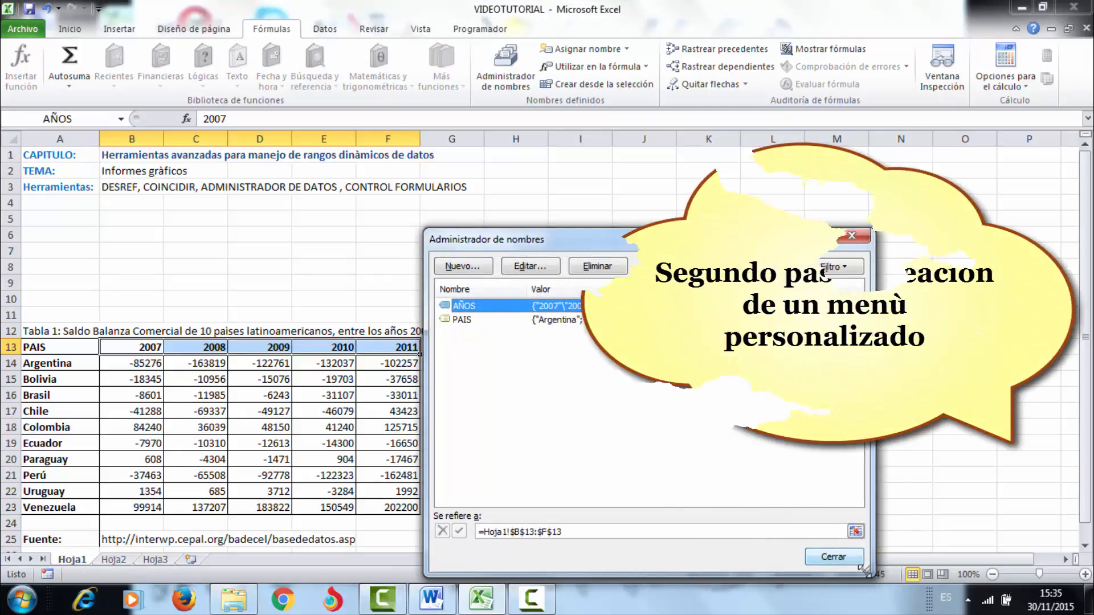
{"action": "left_click", "coordinate": [849, 558]}
{"action": "left_click", "coordinate": [617, 447]}
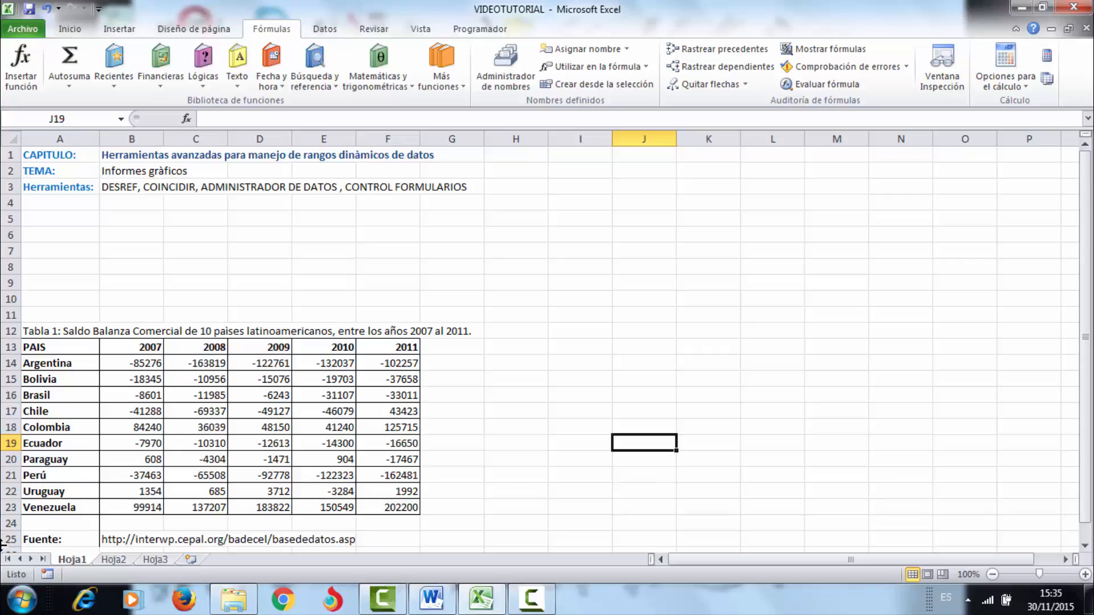
Step: Enter the label PAIS in cell C5
{"action": "left_click", "coordinate": [193, 221]}
{"action": "type", "text": "PAIS"}
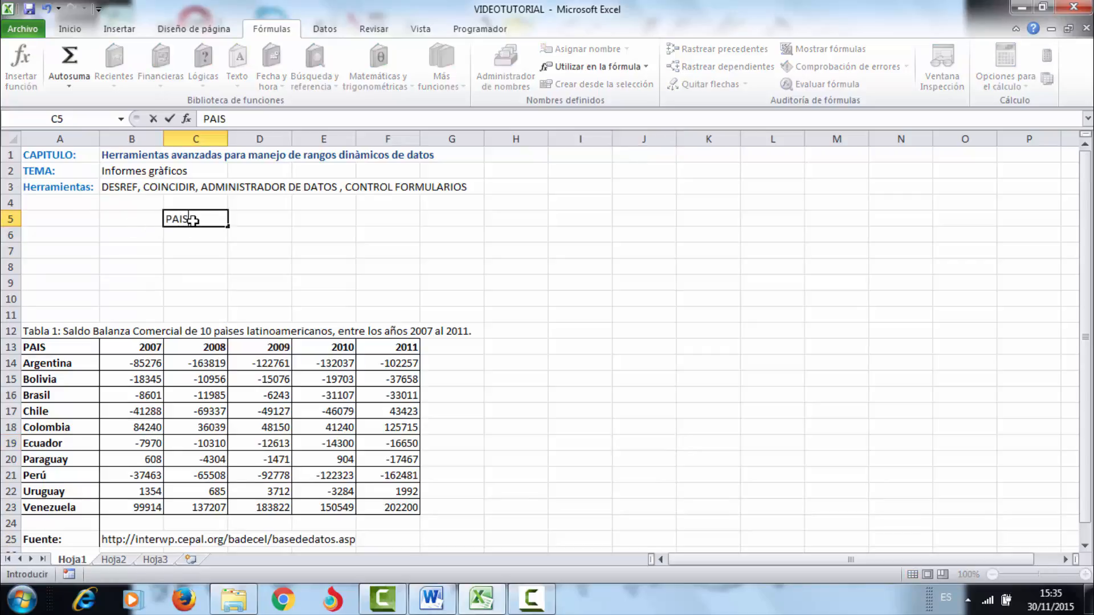
{"action": "key", "text": "Tab"}
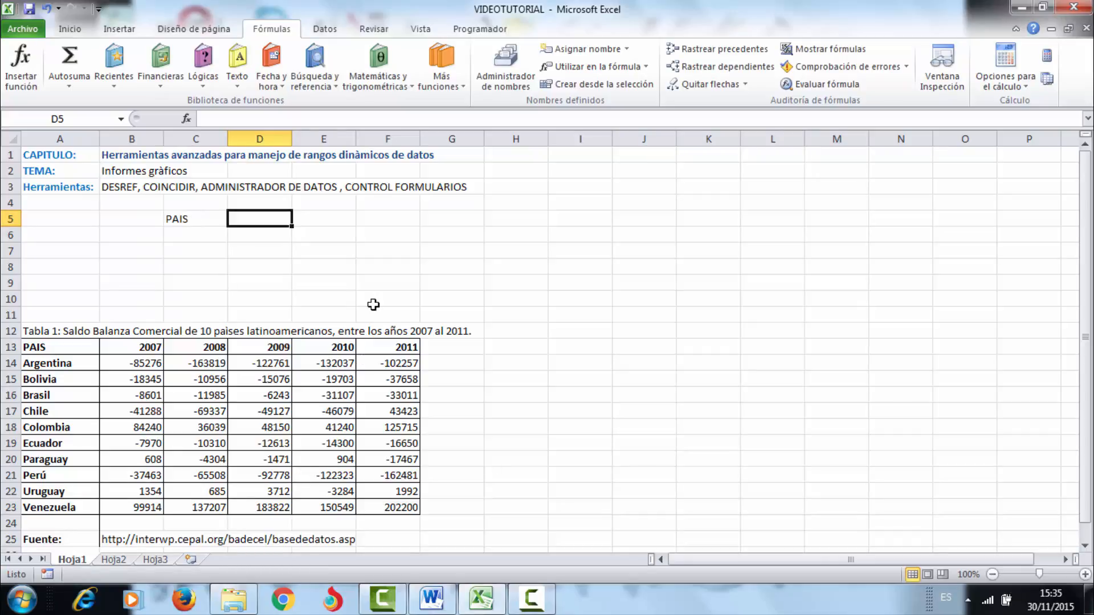
Step: Apply list data validation to cell D5, using the country names in A14:A23 as the source
{"action": "left_click", "coordinate": [325, 29]}
{"action": "left_click", "coordinate": [662, 90]}
{"action": "left_click", "coordinate": [667, 106]}
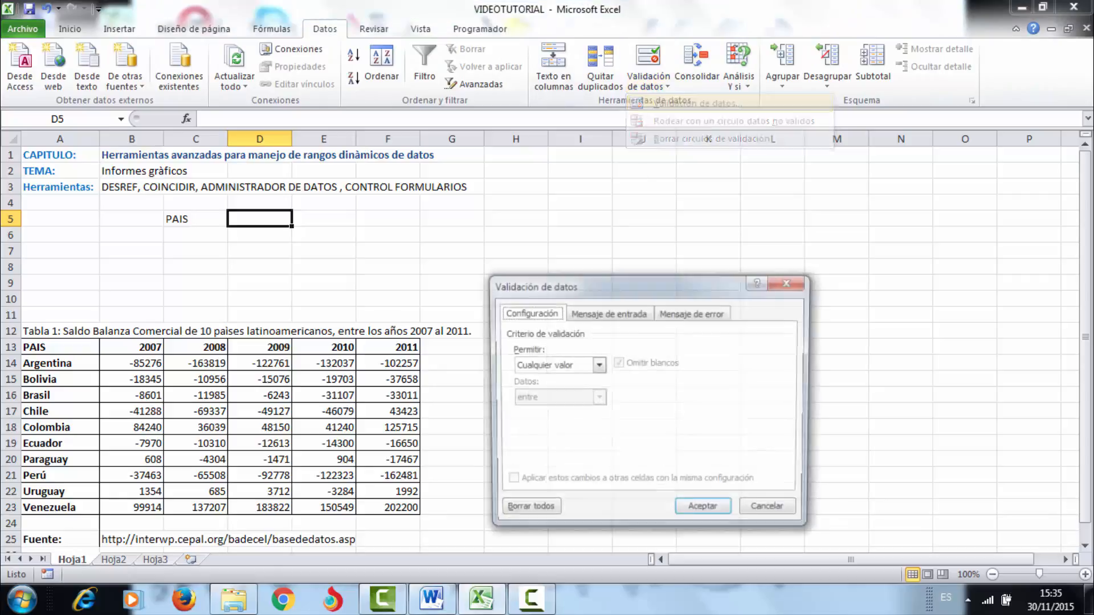
{"action": "left_click", "coordinate": [597, 366]}
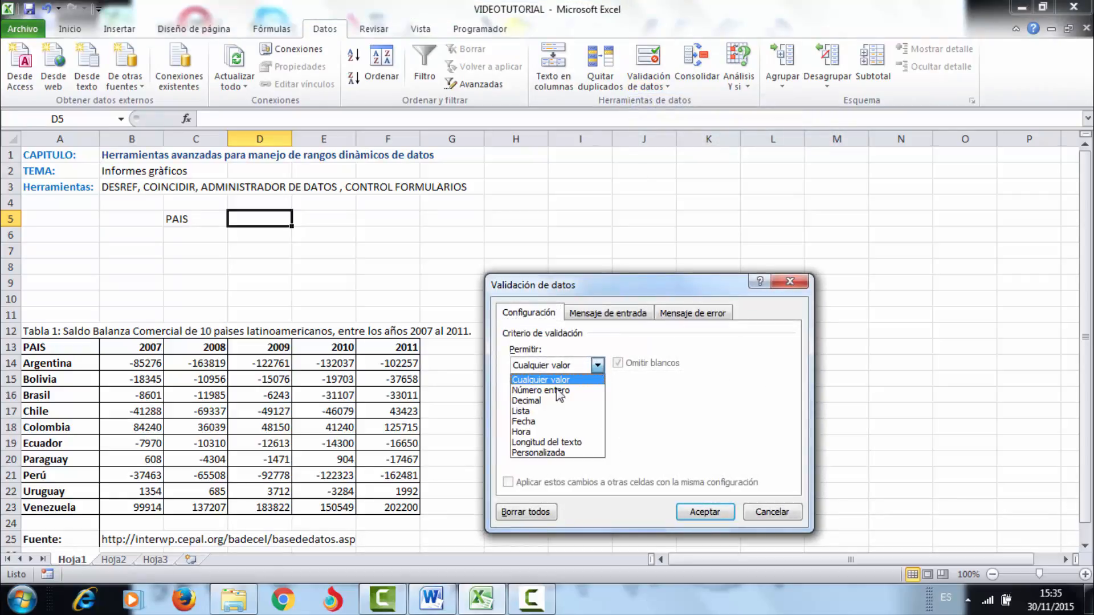
{"action": "left_click", "coordinate": [527, 411]}
{"action": "left_click", "coordinate": [562, 431]}
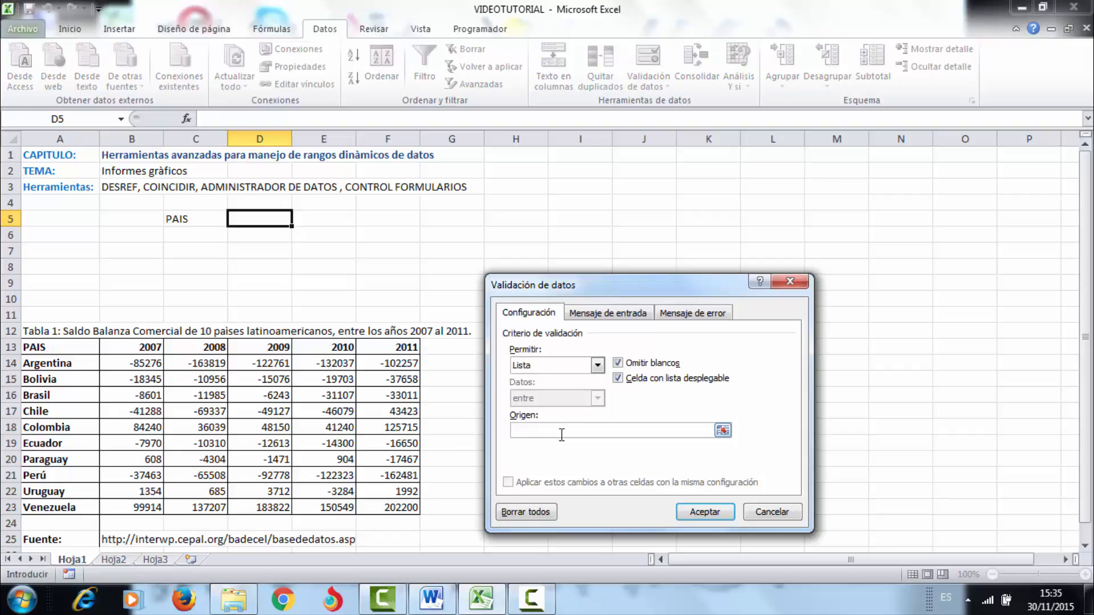
{"action": "left_click_drag", "start_coordinate": [46, 365], "coordinate": [72, 498]}
{"action": "left_click", "coordinate": [679, 511]}
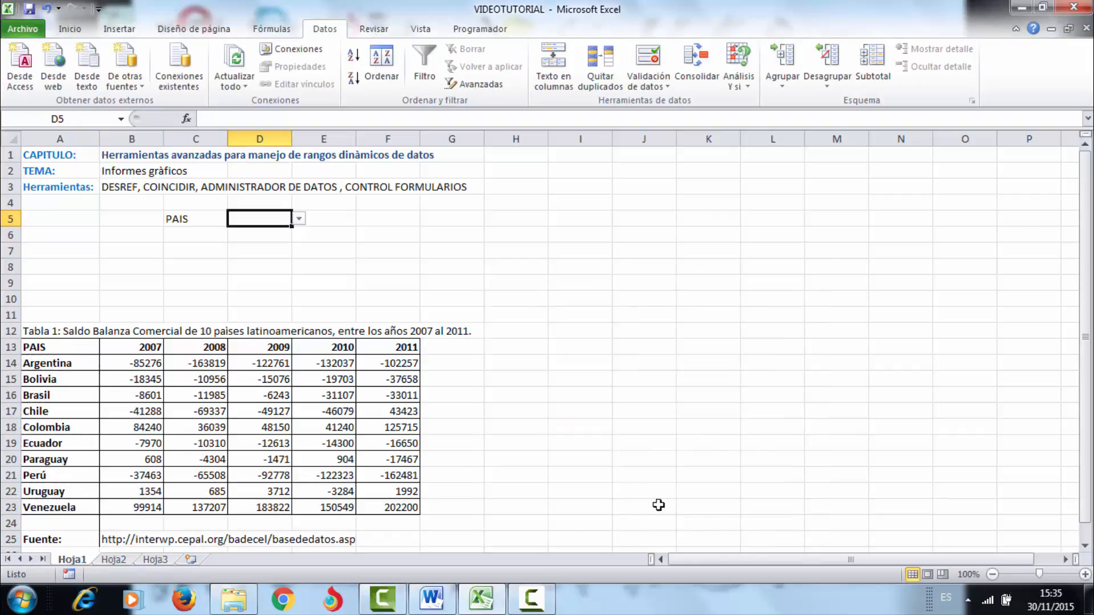
Step: Fill the country selection cell D5 with yellow
{"action": "left_click", "coordinate": [78, 34]}
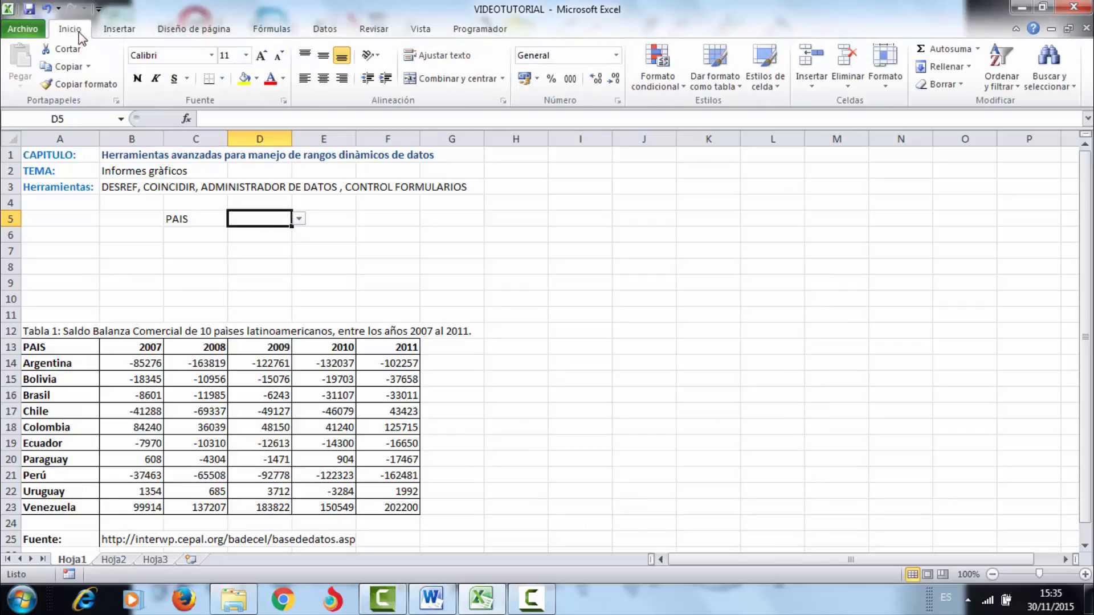
{"action": "left_click", "coordinate": [244, 78]}
{"action": "left_click", "coordinate": [184, 220]}
Step: Enter the label AÑO INICIAL in cell C6
{"action": "left_click", "coordinate": [178, 241]}
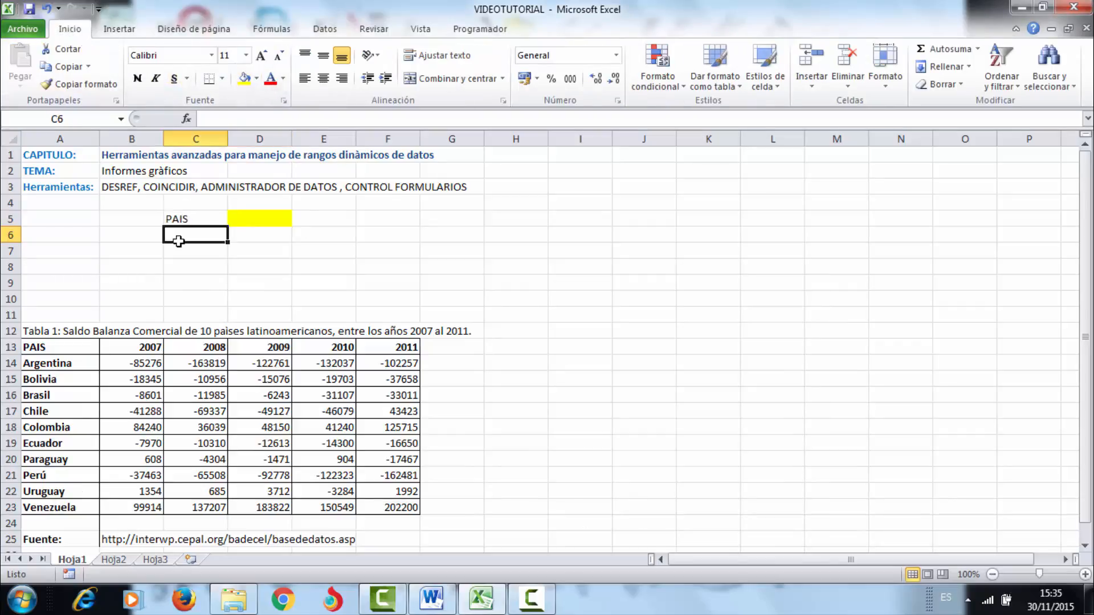
{"action": "type", "text": "AÑO INICIAL"}
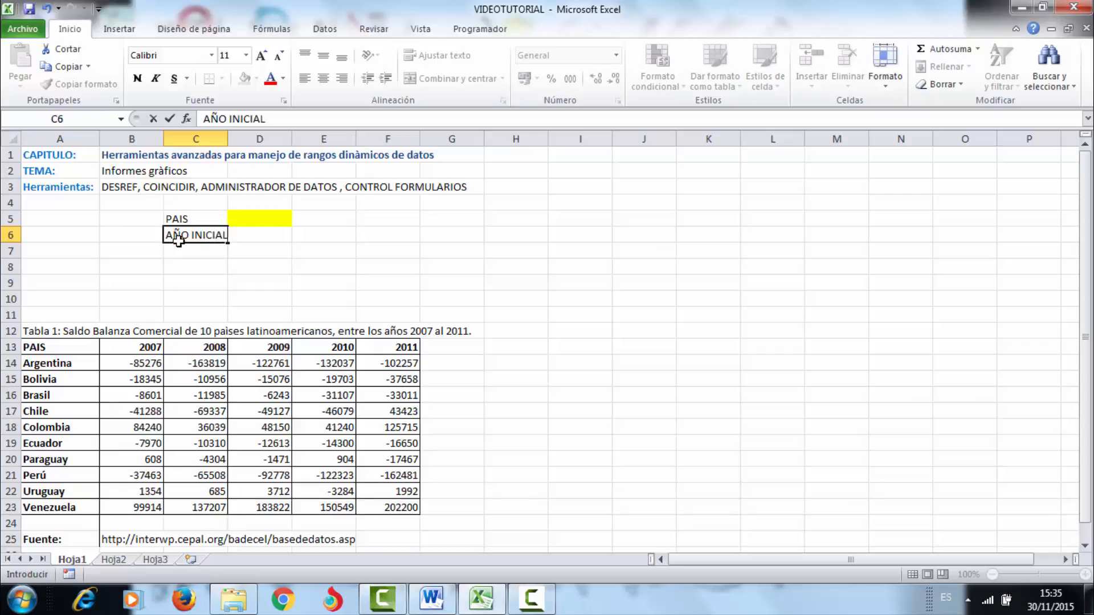
{"action": "key", "text": "Tab"}
Step: Insert a small horizontal scroll bar form control in cell E6, on the AÑO INICIAL row
{"action": "left_click", "coordinate": [305, 238]}
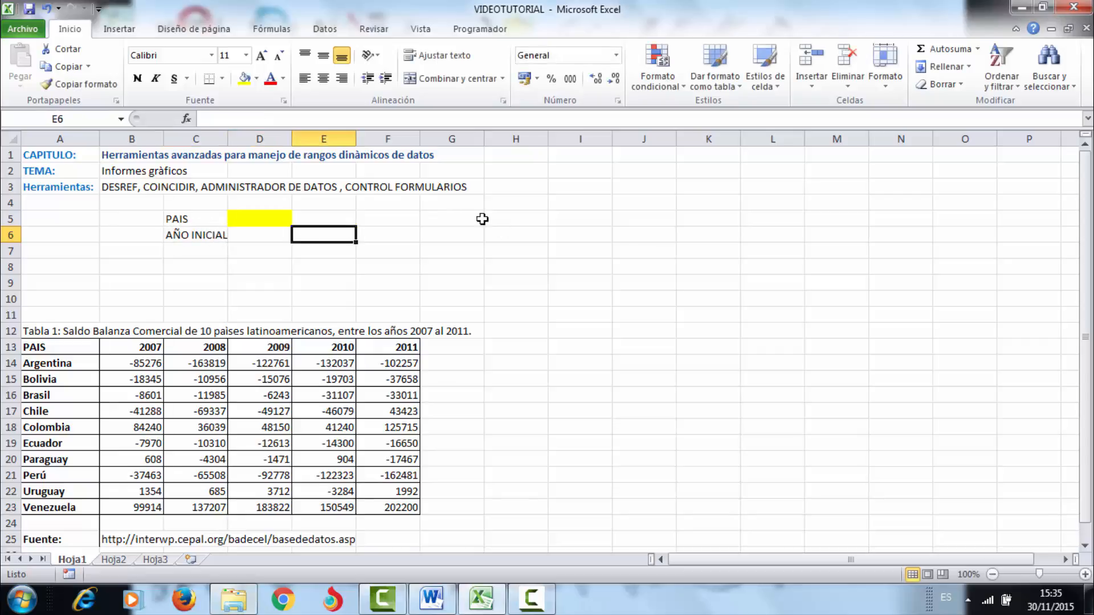
{"action": "left_click", "coordinate": [463, 36]}
{"action": "left_click", "coordinate": [369, 83]}
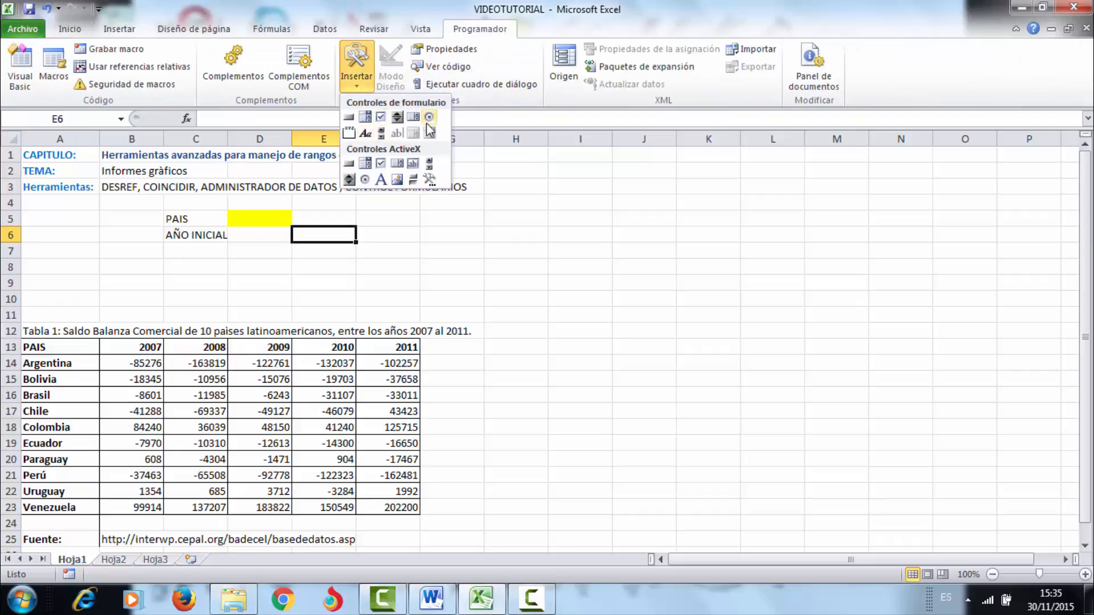
{"action": "left_click", "coordinate": [380, 133]}
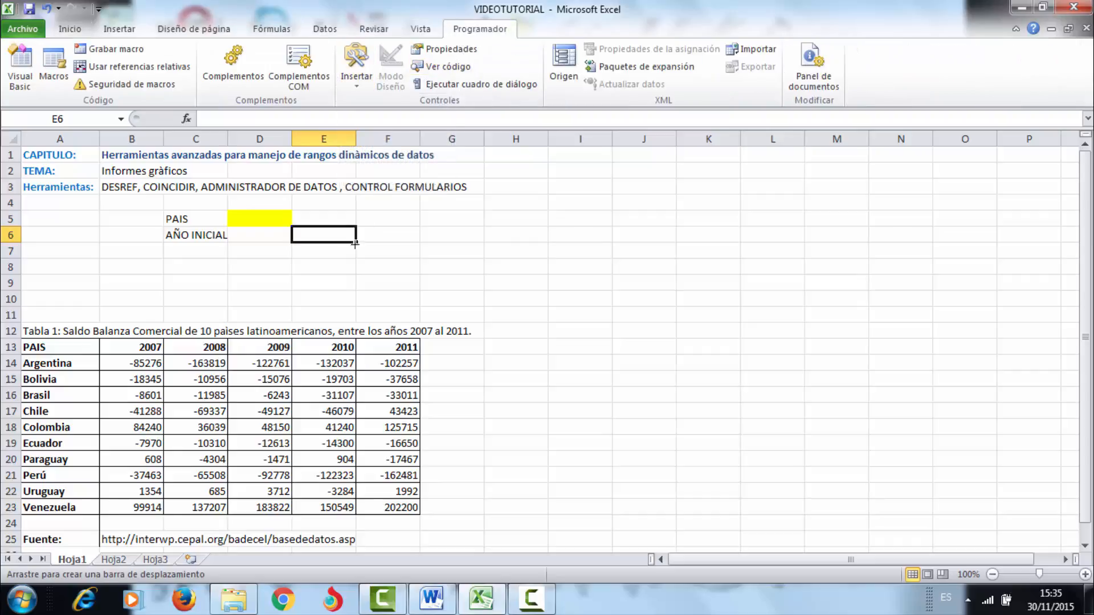
{"action": "mouse_move", "coordinate": [358, 227]}
{"action": "left_mouse_down"}
{"action": "mouse_move", "coordinate": [400, 241]}
{"action": "mouse_move", "coordinate": [304, 239]}
{"action": "left_mouse_up"}
Step: Enter 2007 in cell D6 as the initial year
{"action": "left_click", "coordinate": [280, 238]}
{"action": "type", "text": "2007"}
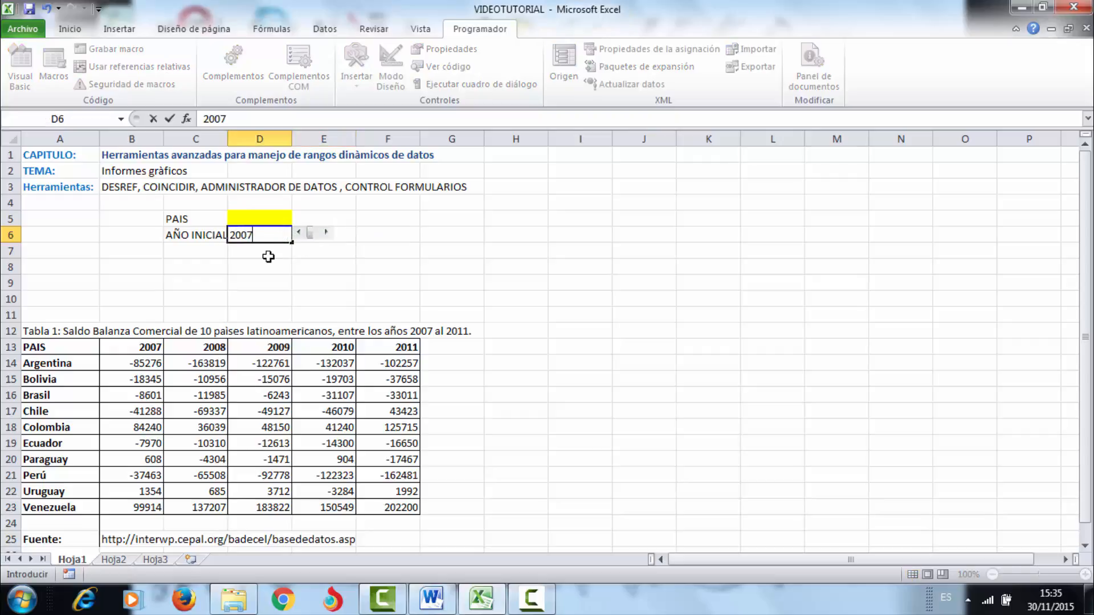
{"action": "key", "text": "Return"}
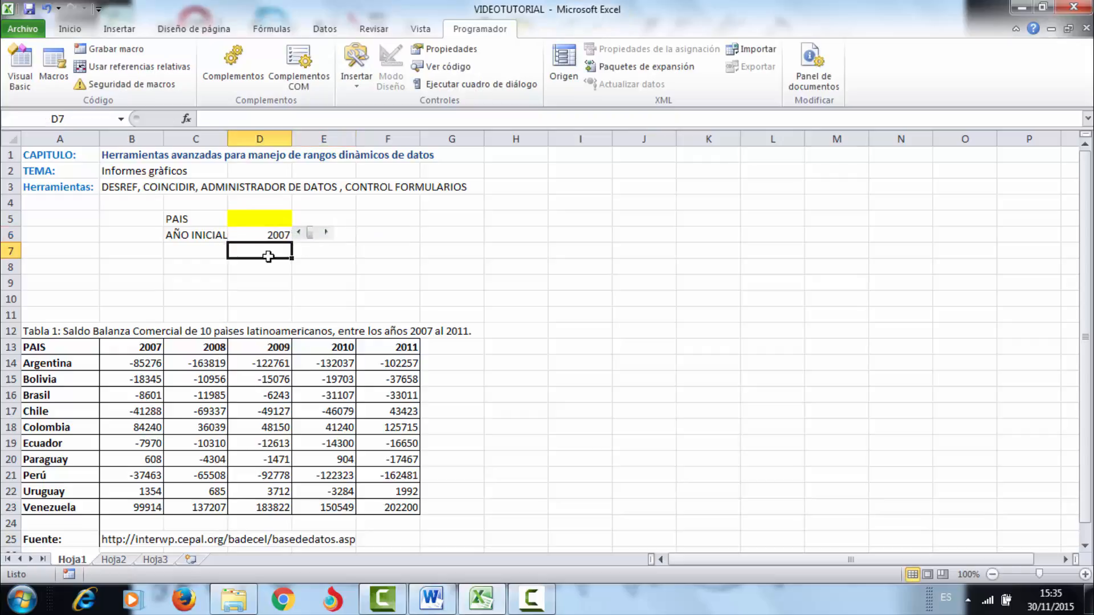
{"action": "left_click", "coordinate": [278, 219]}
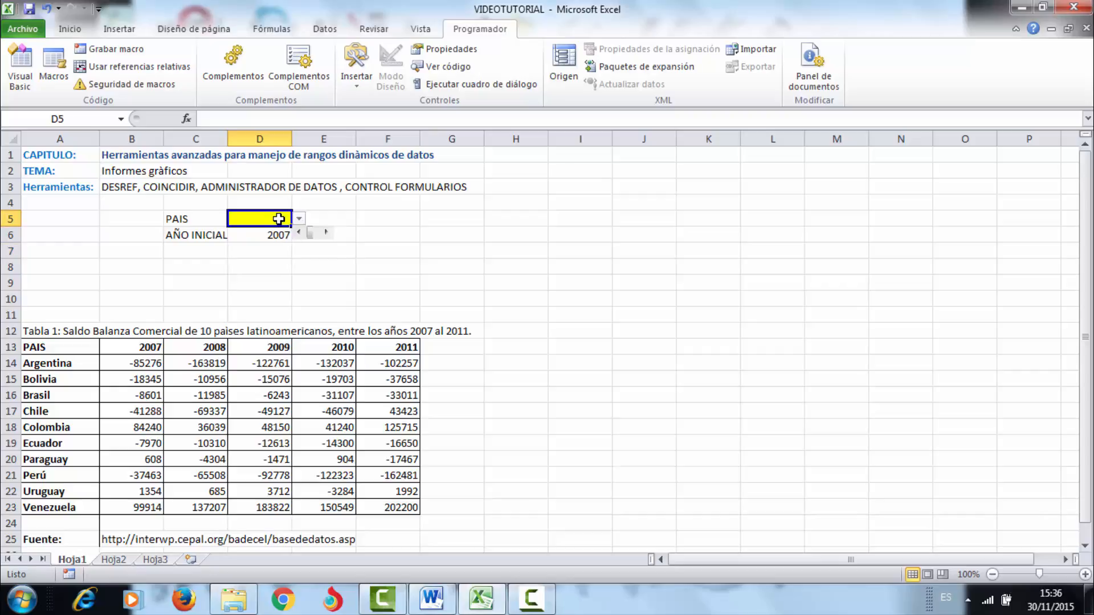
Step: Set the scroll bar's current value to 2007, minimum to 2007 and maximum to 2010, and link it to cell D6
{"action": "left_click", "coordinate": [309, 232], "text": "ctrl"}
{"action": "right_click", "coordinate": [309, 232]}
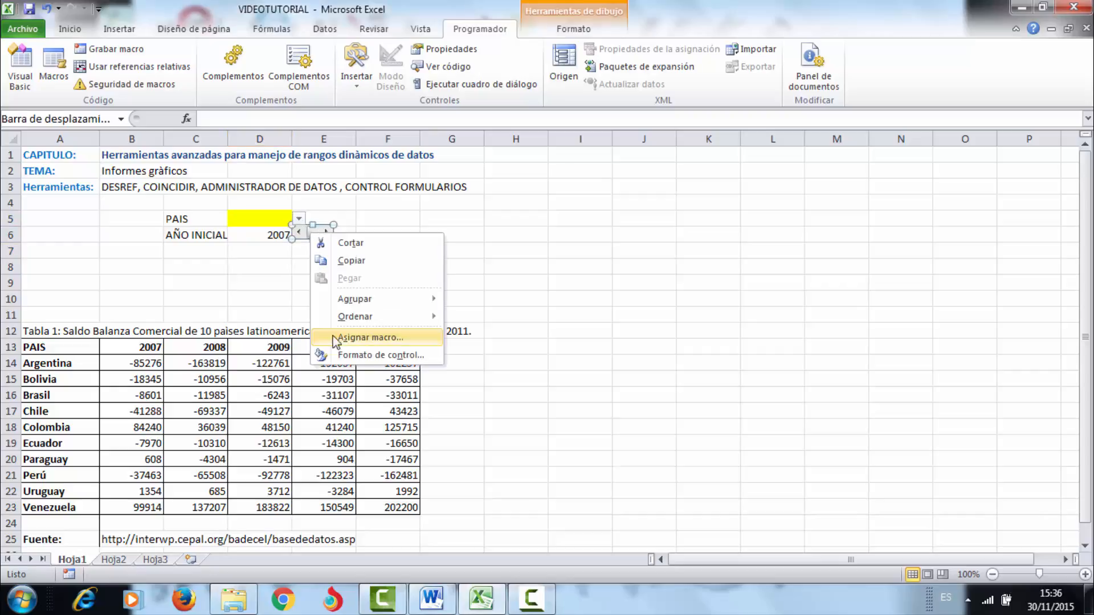
{"action": "left_click", "coordinate": [344, 355]}
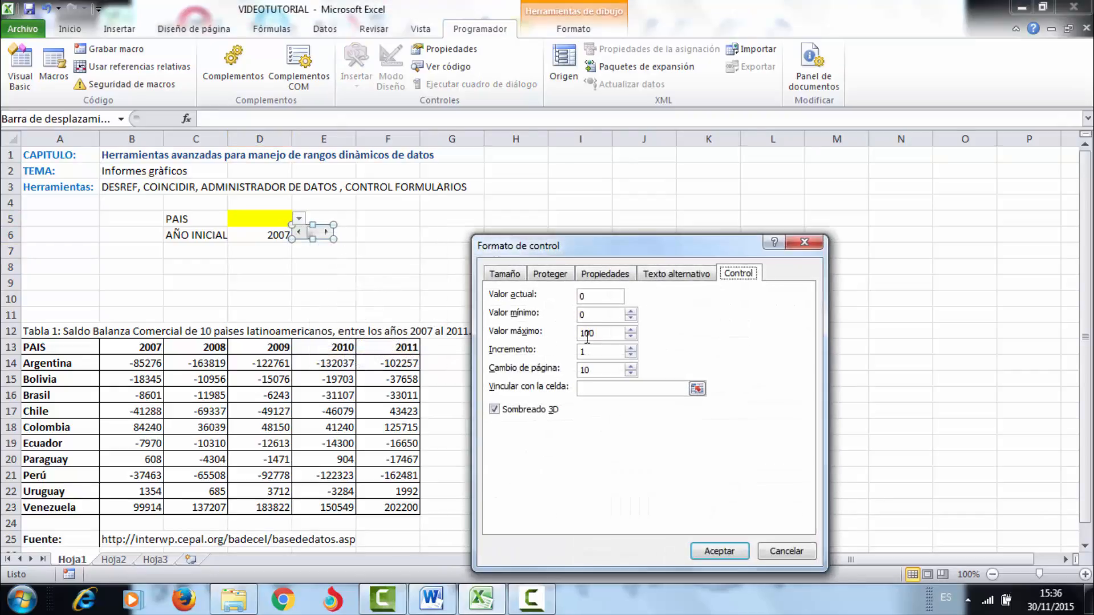
{"action": "left_click", "coordinate": [593, 297]}
{"action": "left_click", "coordinate": [610, 336]}
{"action": "left_click", "coordinate": [696, 389]}
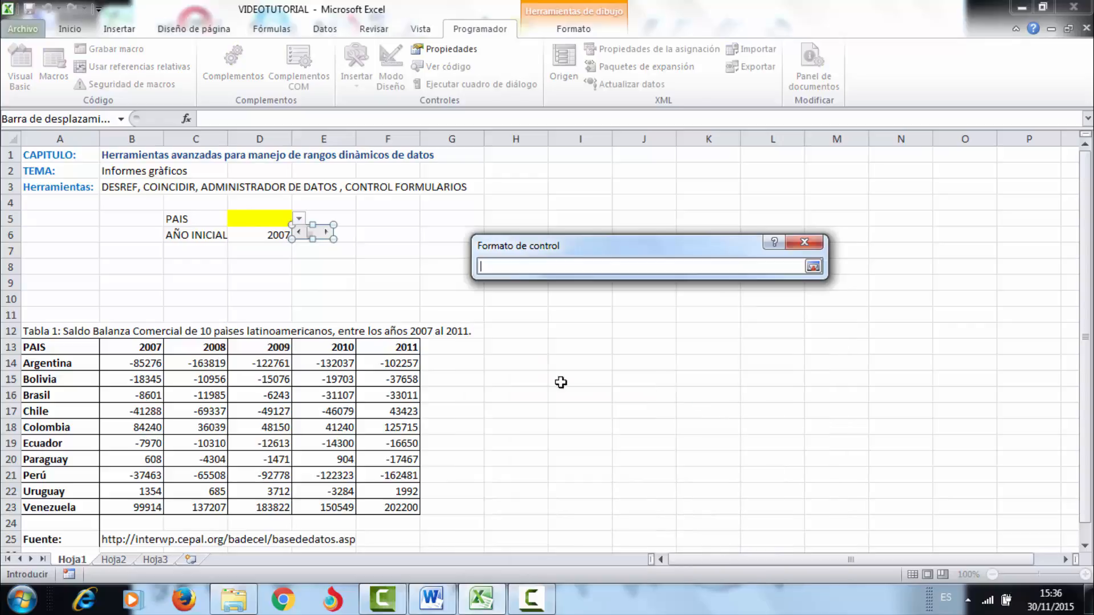
{"action": "left_click", "coordinate": [241, 235]}
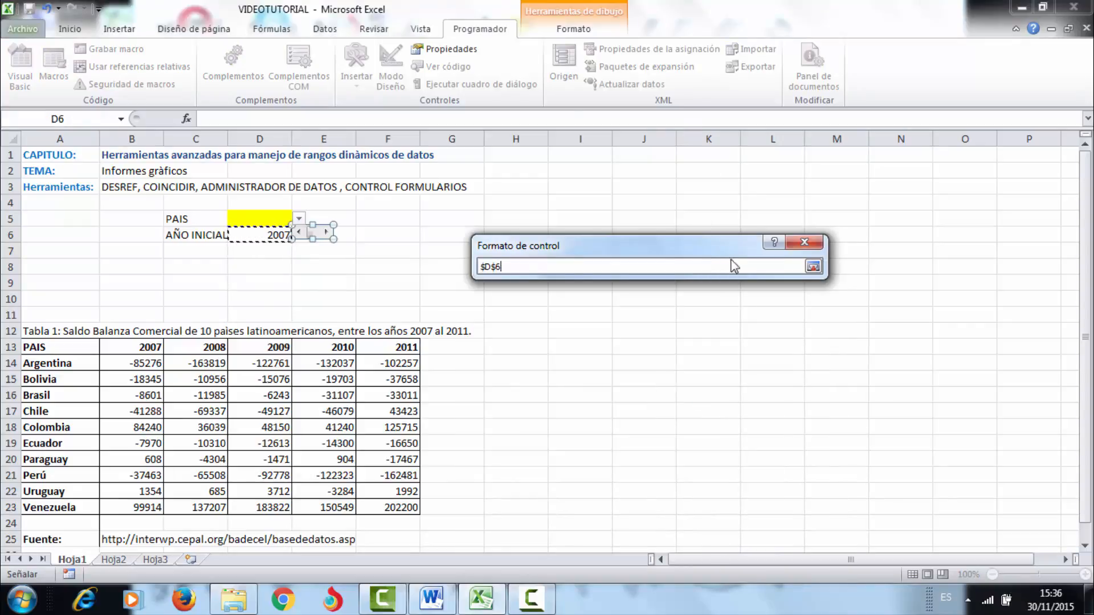
{"action": "left_click", "coordinate": [813, 268]}
{"action": "left_click", "coordinate": [712, 550]}
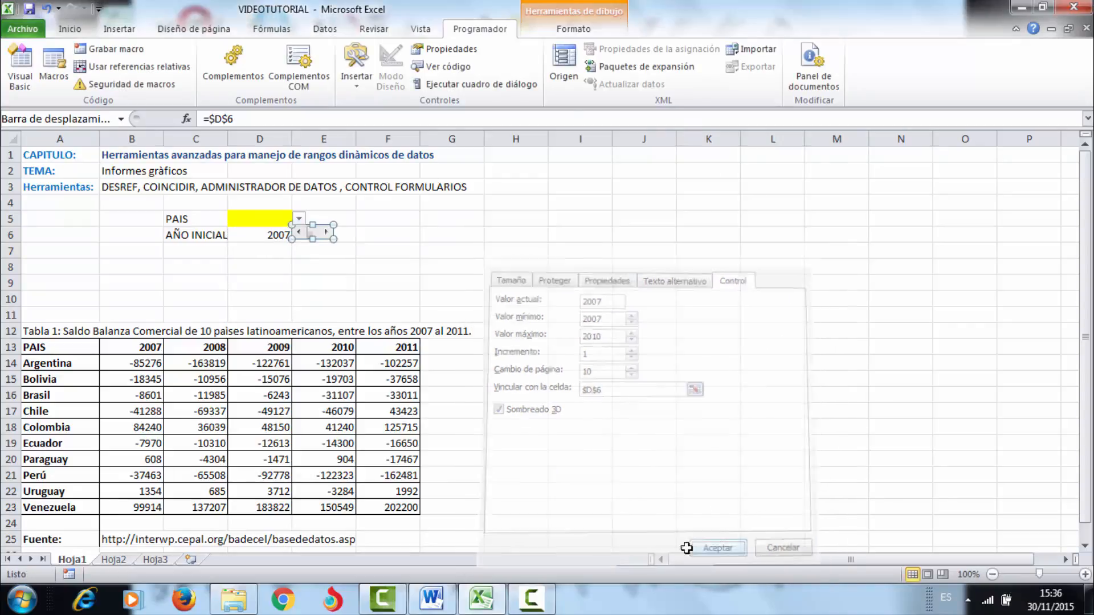
Step: Test the AÑO INICIAL scroll bar by stepping the year up and back down to 2007
{"action": "left_click", "coordinate": [325, 294]}
{"action": "left_click", "coordinate": [326, 232]}
{"action": "left_click", "coordinate": [326, 232]}
{"action": "double_click", "coordinate": [298, 233]}
Step: Enter the label AÑO FINAL in cell C7
{"action": "left_click", "coordinate": [186, 249]}
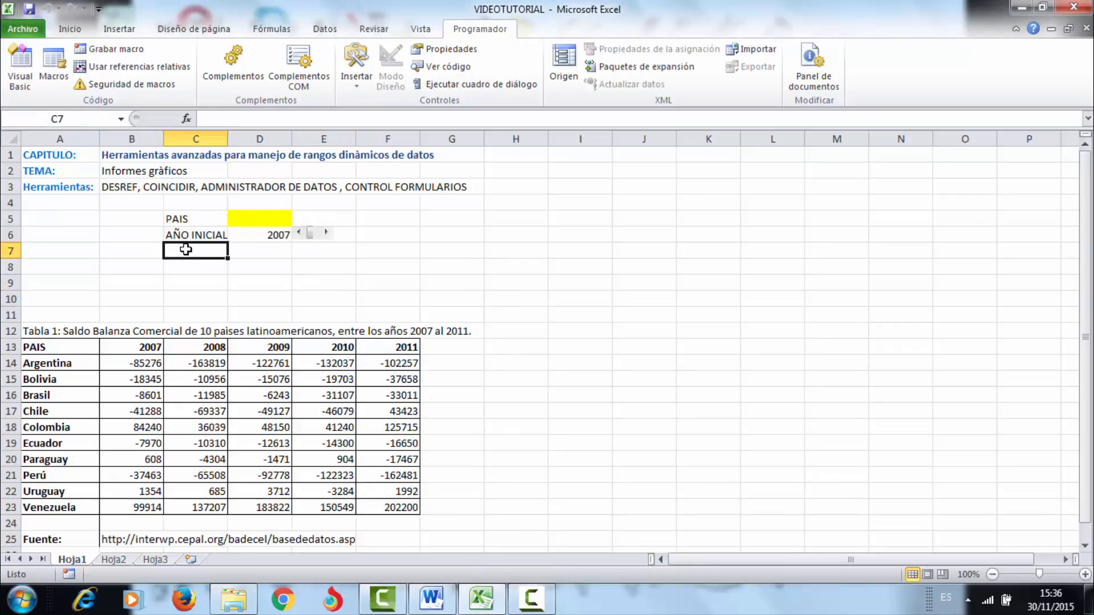
{"action": "type", "text": "AÑO SINAL"}
{"action": "key", "text": "Tab"}
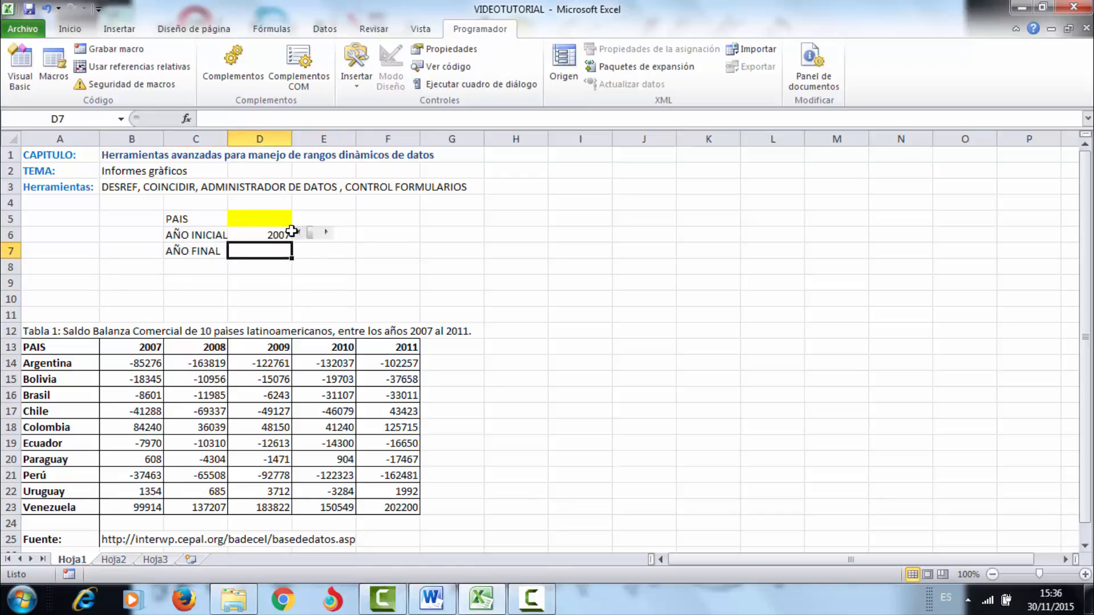
Step: Copy the AÑO INICIAL scroll bar and place the duplicate directly below it in cell E7, on the AÑO FINAL row
{"action": "right_click", "coordinate": [300, 232]}
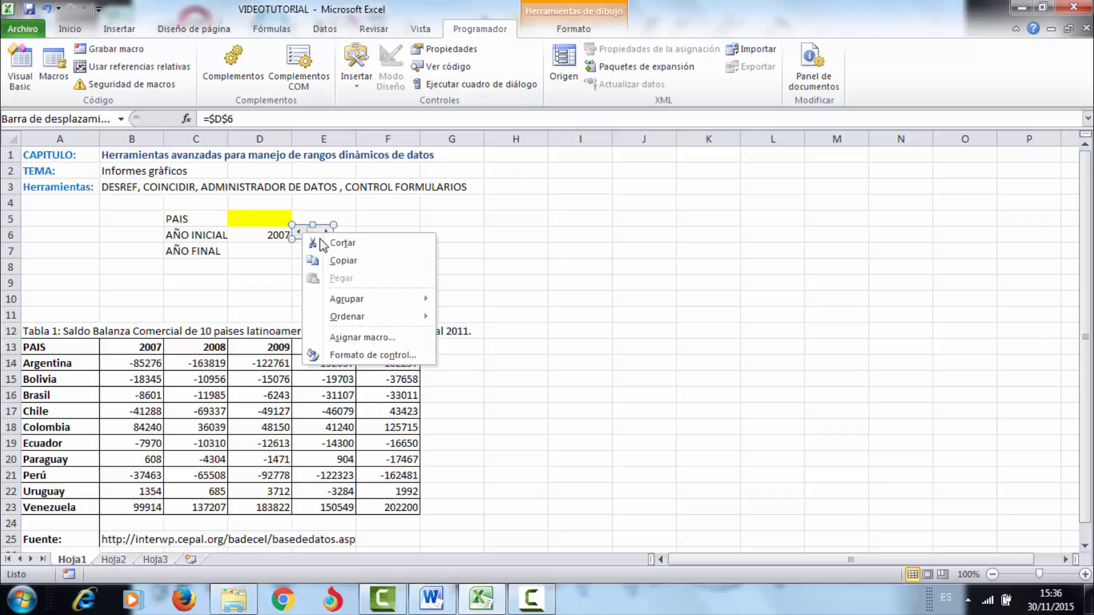
{"action": "left_click", "coordinate": [304, 256]}
{"action": "left_click", "coordinate": [302, 254]}
{"action": "key", "text": "ctrl+v"}
{"action": "left_click_drag", "start_coordinate": [308, 264], "coordinate": [304, 250]}
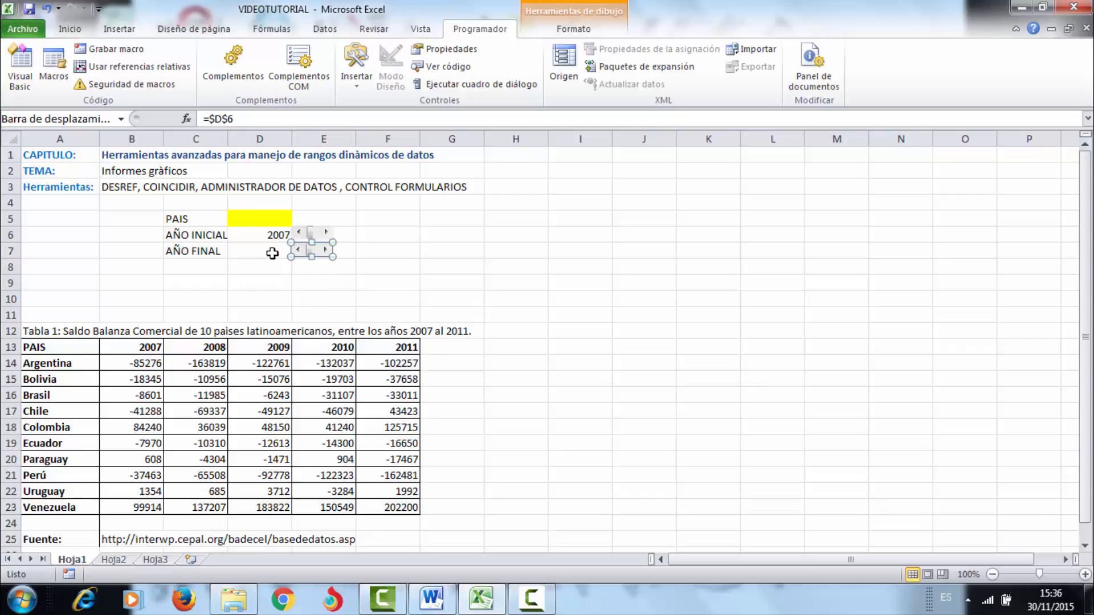
{"action": "left_click", "coordinate": [272, 254]}
{"action": "right_click", "coordinate": [309, 251]}
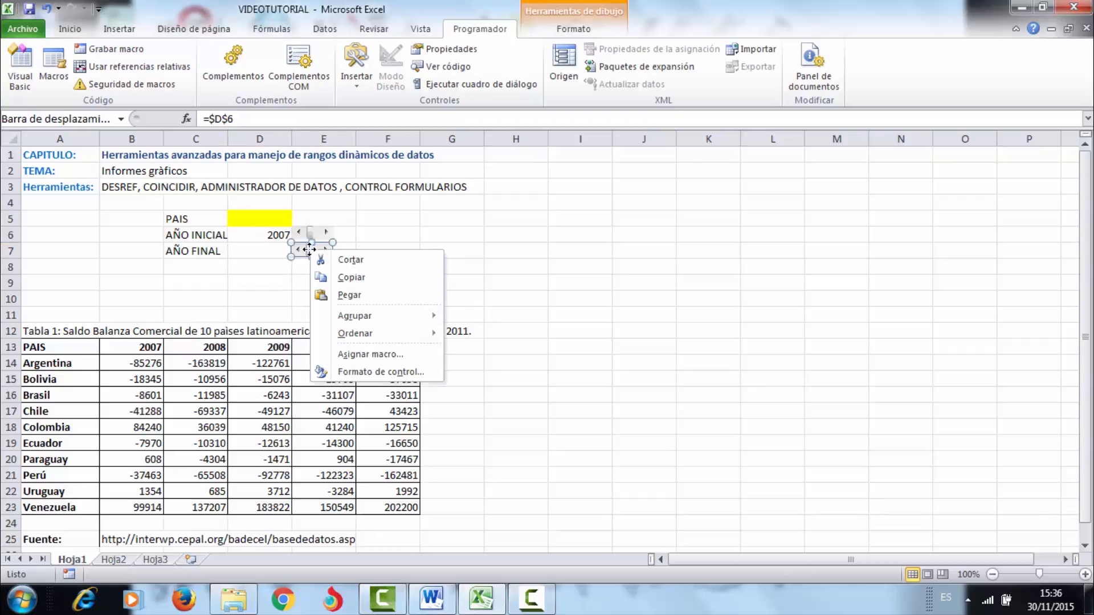
{"action": "key", "text": "Escape"}
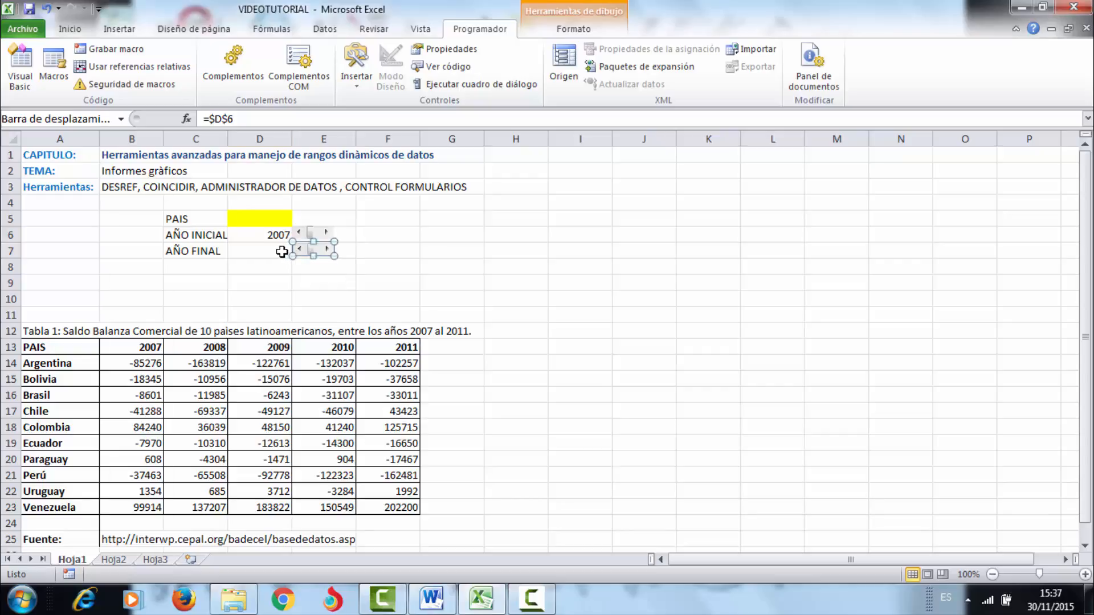
Step: Enter 2011 in cell D7 as the final year
{"action": "left_click", "coordinate": [282, 252]}
{"action": "type", "text": "20"}
{"action": "key", "text": "Return"}
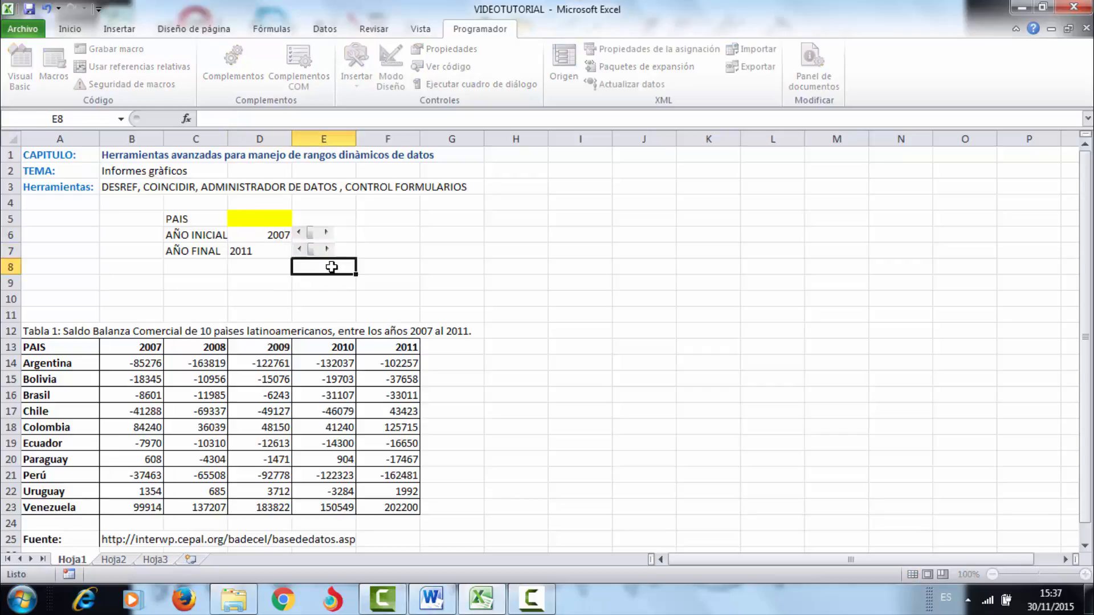
Step: Set the AÑO FINAL scroll bar's current value to 2011 and its minimum value to 2008
{"action": "right_click", "coordinate": [311, 249]}
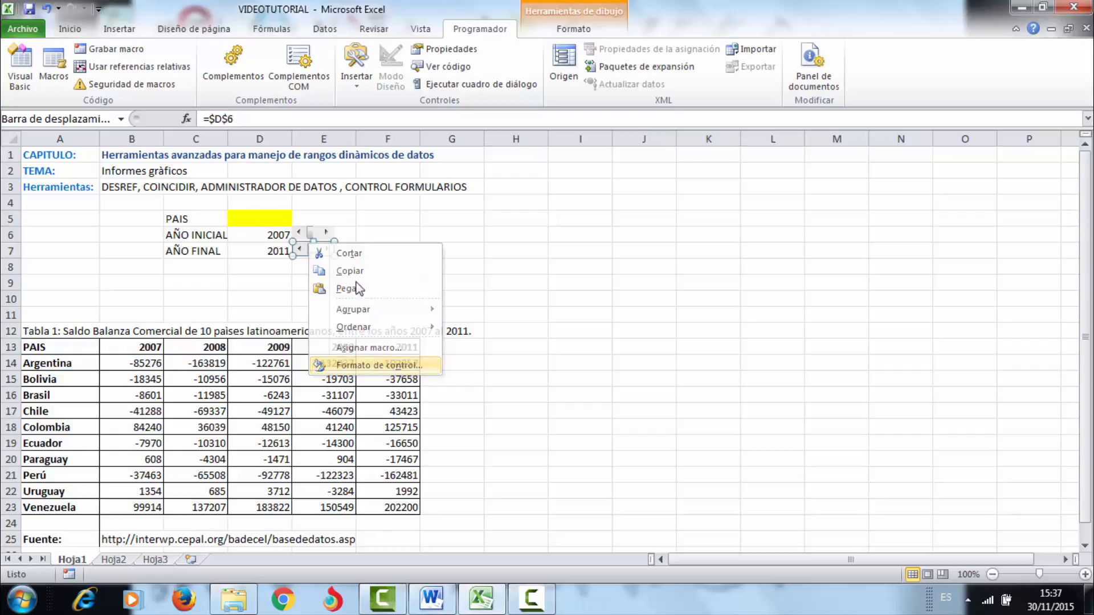
{"action": "left_click", "coordinate": [341, 366]}
{"action": "double_click", "coordinate": [595, 297]}
{"action": "type", "text": "2011"}
{"action": "double_click", "coordinate": [612, 315]}
{"action": "type", "text": "2"}
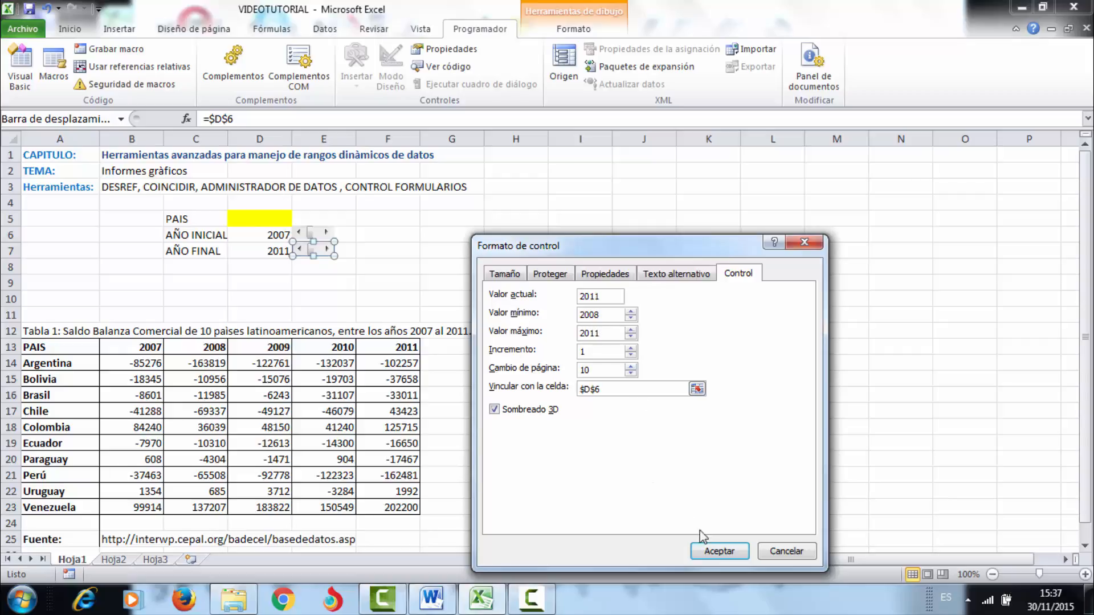
{"action": "left_click", "coordinate": [720, 551]}
{"action": "left_click", "coordinate": [387, 299]}
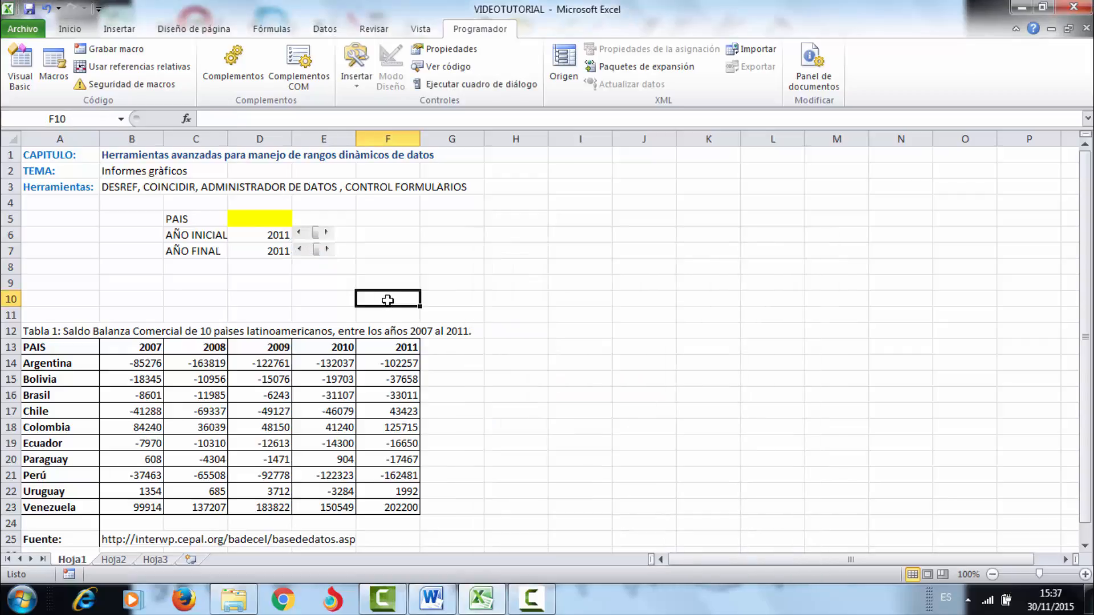
Step: Change the AÑO FINAL scroll bar's linked cell to $D$7
{"action": "right_click", "coordinate": [320, 263]}
{"action": "right_click", "coordinate": [302, 249]}
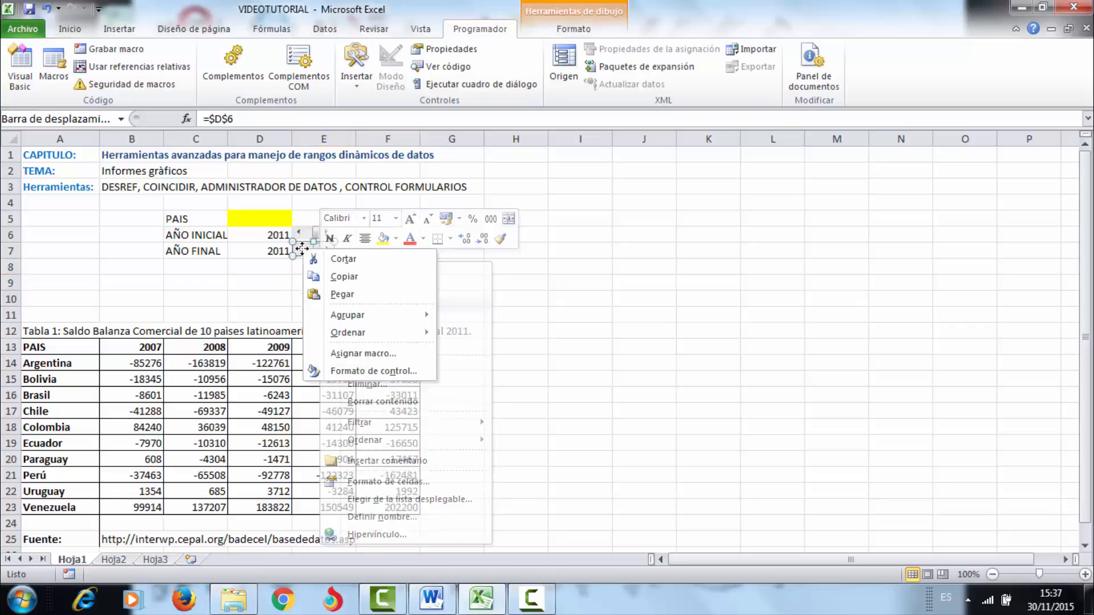
{"action": "left_click", "coordinate": [368, 371]}
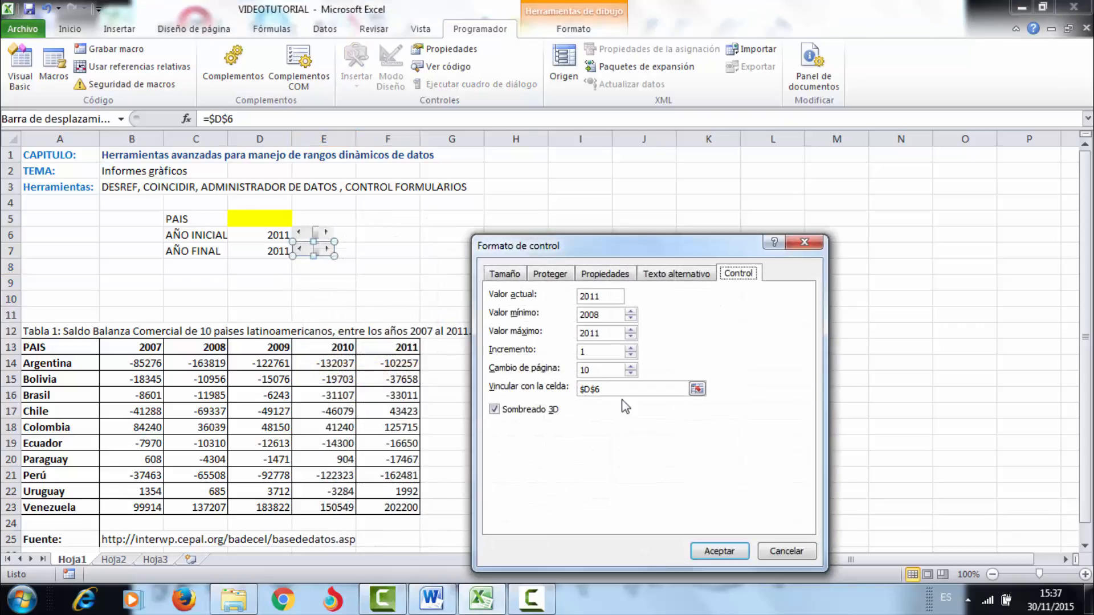
{"action": "left_click", "coordinate": [696, 389]}
{"action": "left_click", "coordinate": [265, 254]}
{"action": "left_click", "coordinate": [813, 266]}
{"action": "left_click", "coordinate": [719, 551]}
{"action": "left_click", "coordinate": [523, 354]}
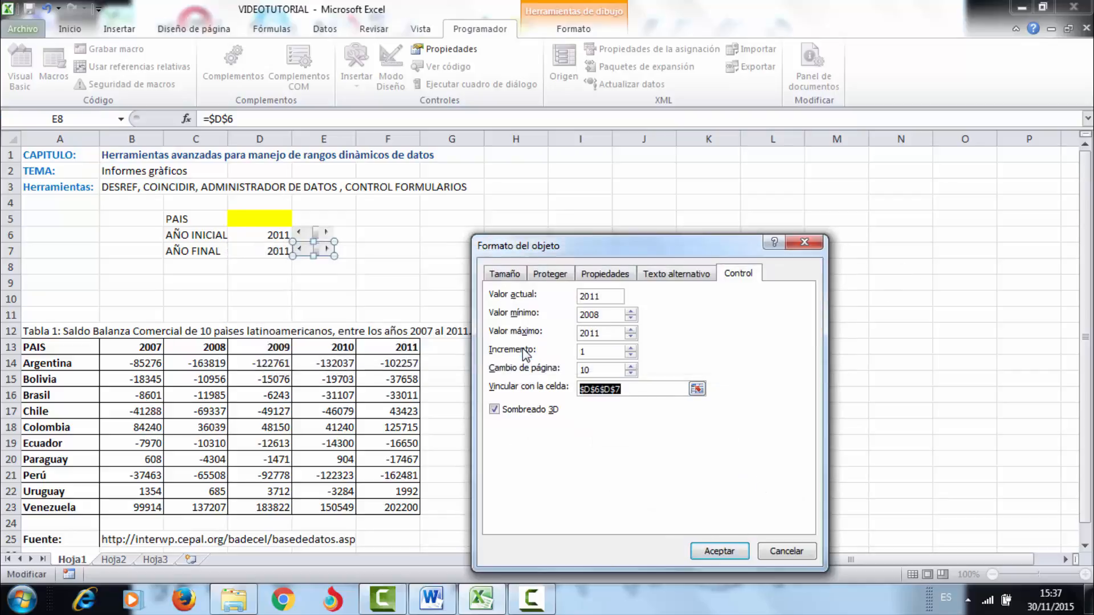
{"action": "key", "text": "BackSpace"}
{"action": "left_click", "coordinate": [697, 389]}
{"action": "left_click", "coordinate": [258, 251]}
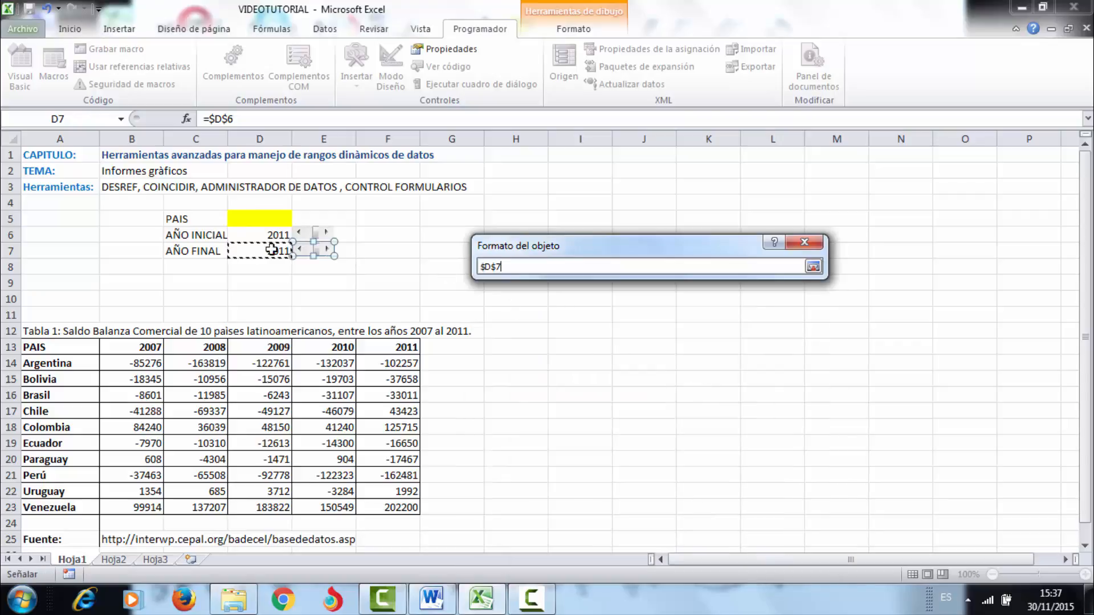
{"action": "left_click", "coordinate": [814, 267]}
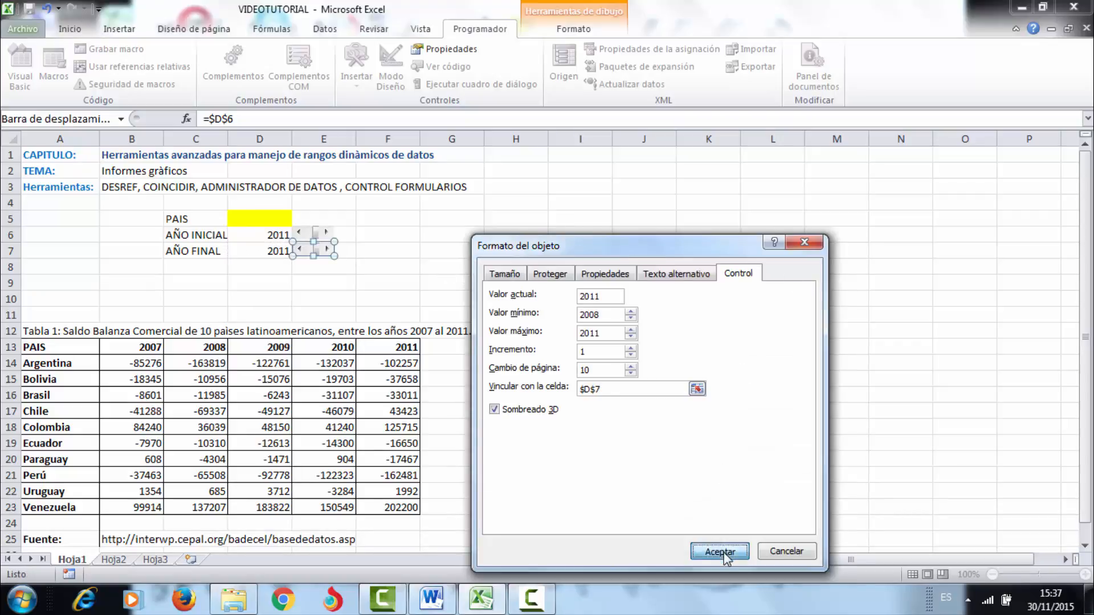
{"action": "left_click", "coordinate": [721, 552]}
{"action": "left_click", "coordinate": [472, 328]}
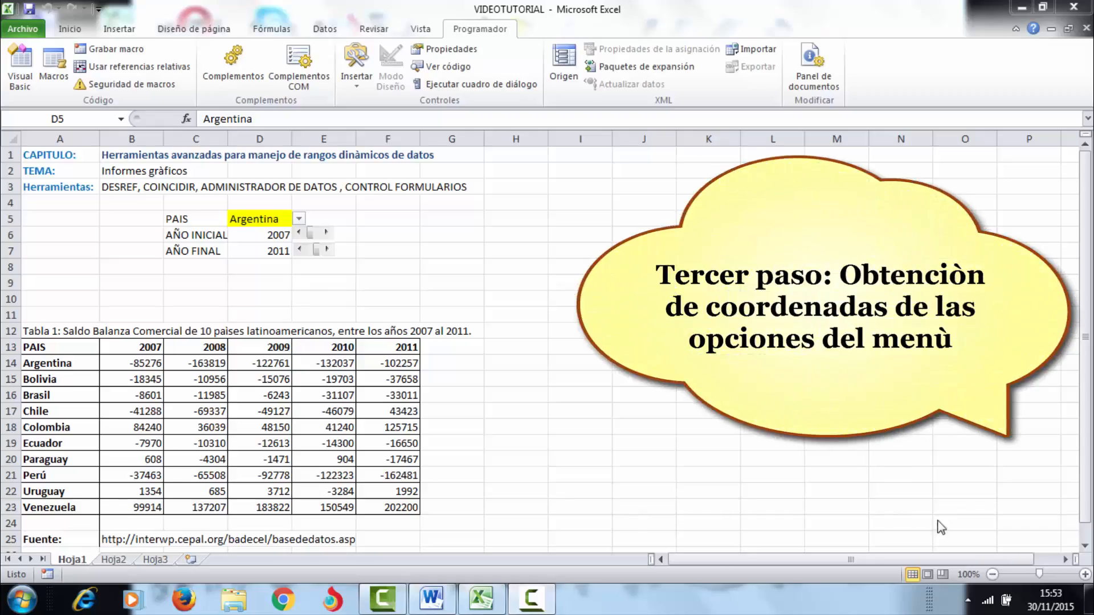
Step: Enter the label FILA in cell F5
{"action": "left_click", "coordinate": [773, 411]}
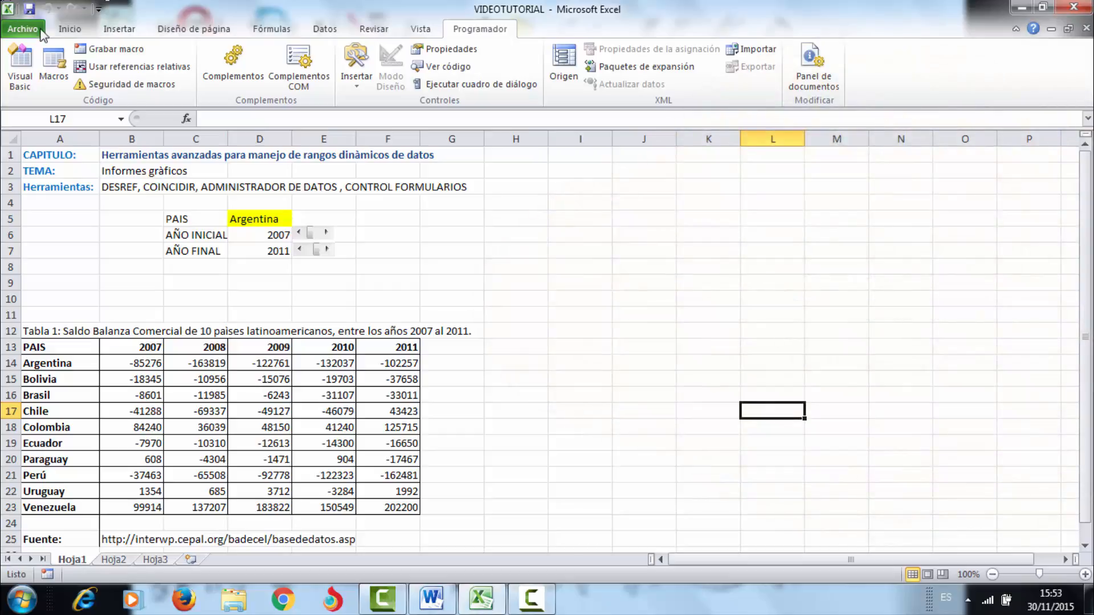
{"action": "left_click", "coordinate": [70, 29]}
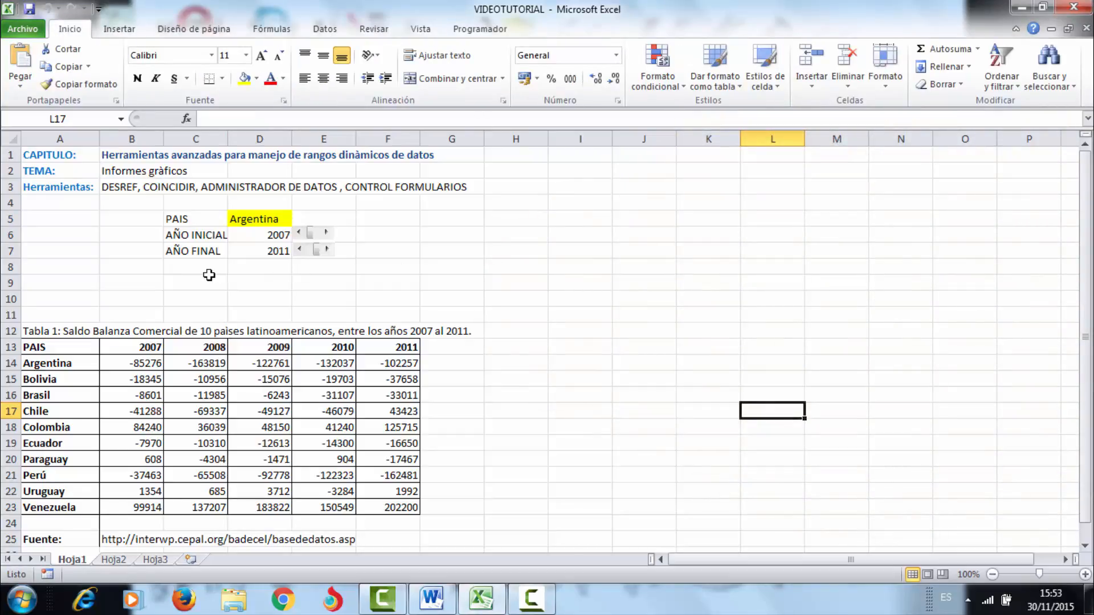
{"action": "left_click", "coordinate": [396, 214]}
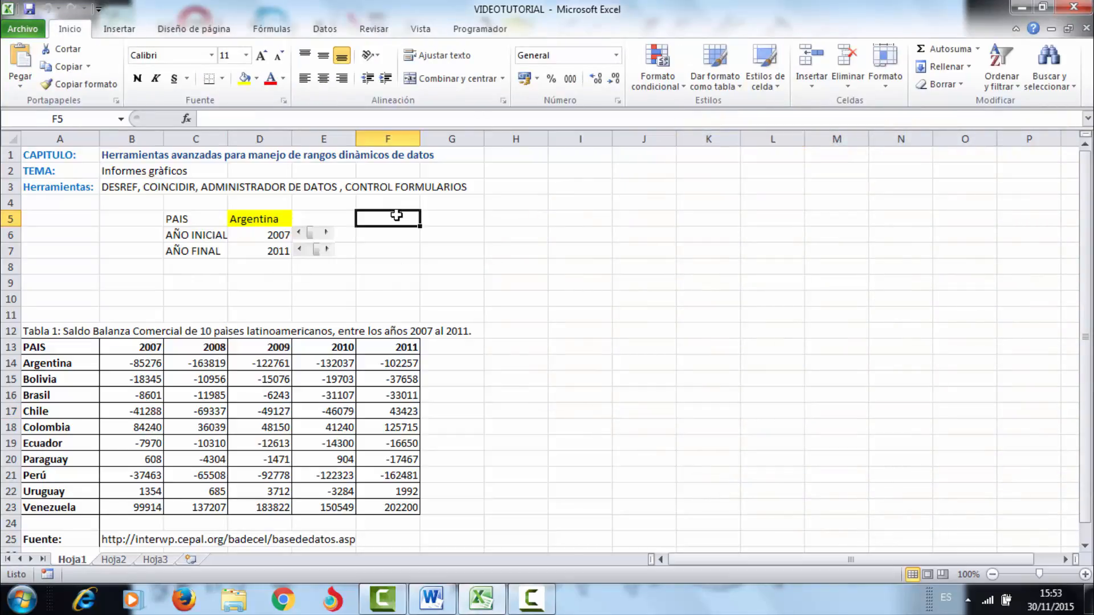
{"action": "type", "text": "fila"}
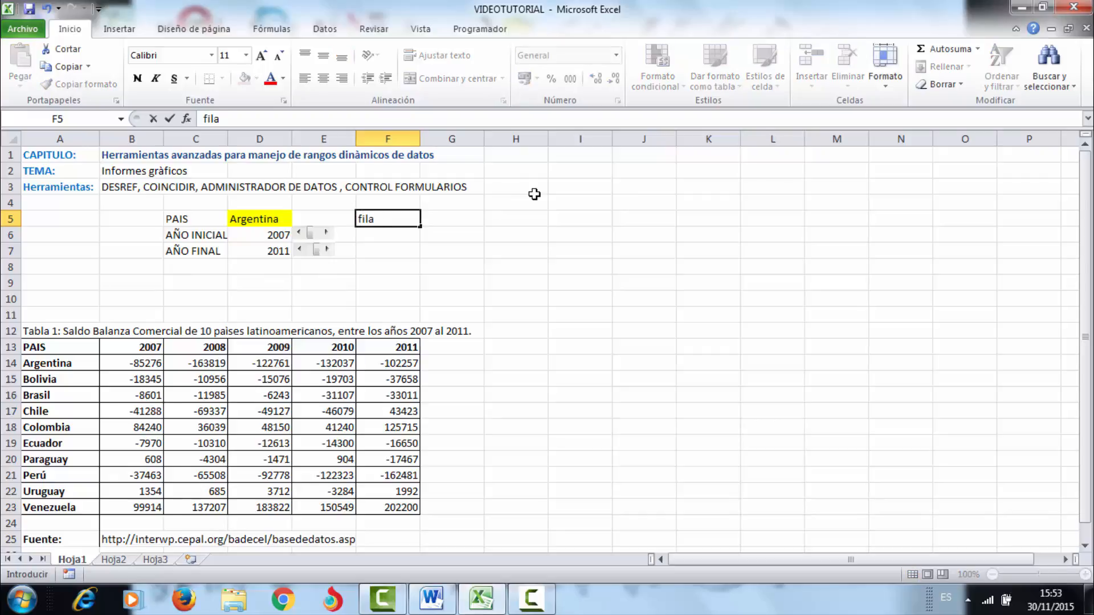
{"action": "key", "text": "BackSpace"}
{"action": "key", "text": "BackSpace"}
{"action": "key", "text": "BackSpace"}
{"action": "type", "text": "FILA"}
{"action": "key", "text": "Tab"}
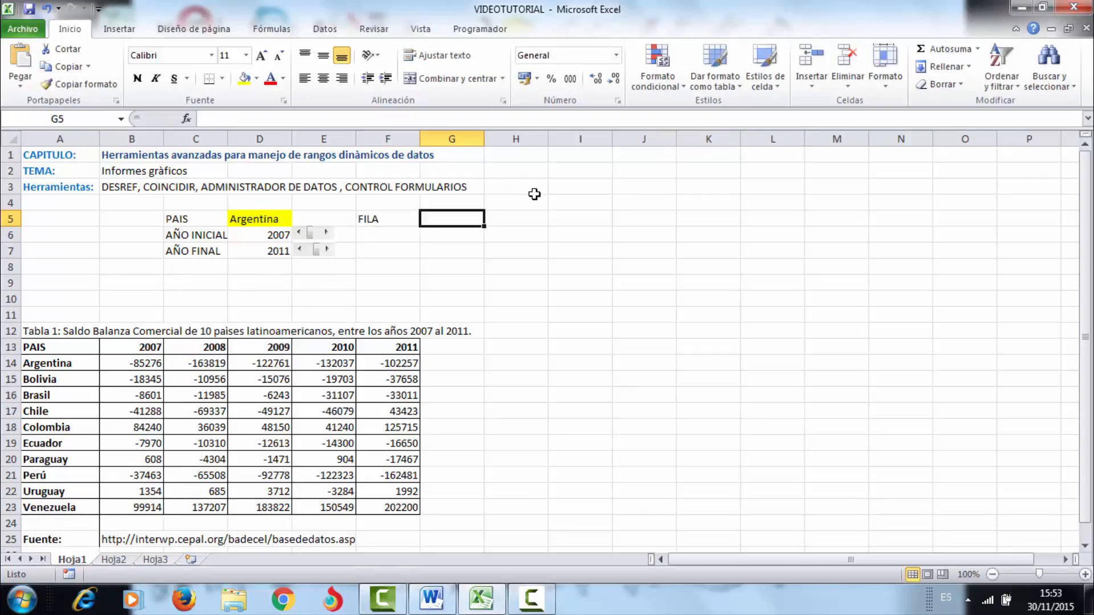
Step: Enter =COINCIDIR(D5; PAIS;0) in cell G5 to get the selected country's row position
{"action": "type", "text": "=COINCI"}
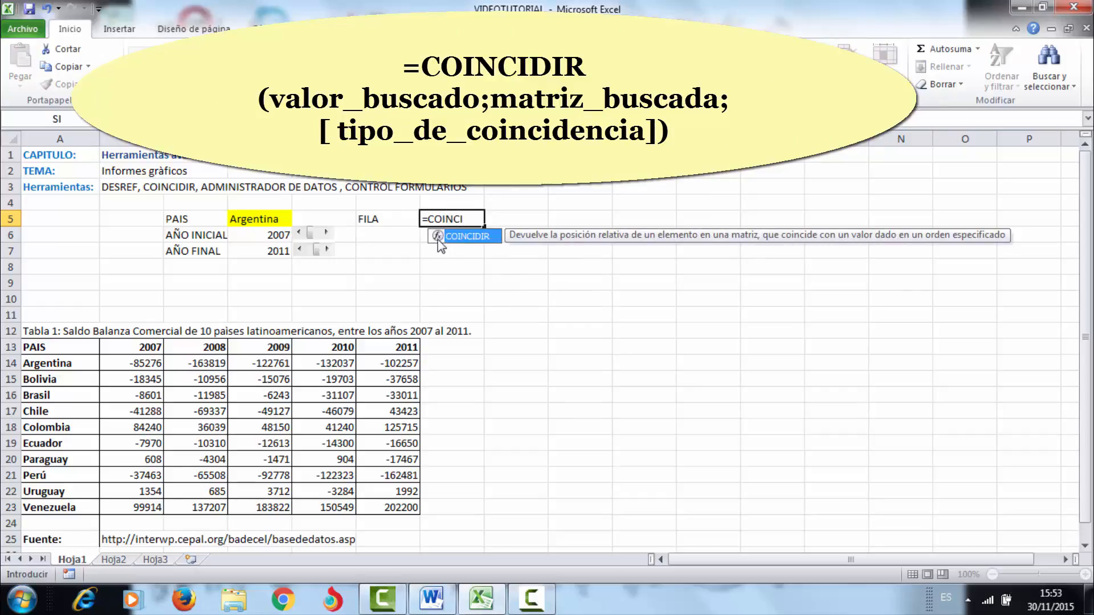
{"action": "double_click", "coordinate": [437, 236]}
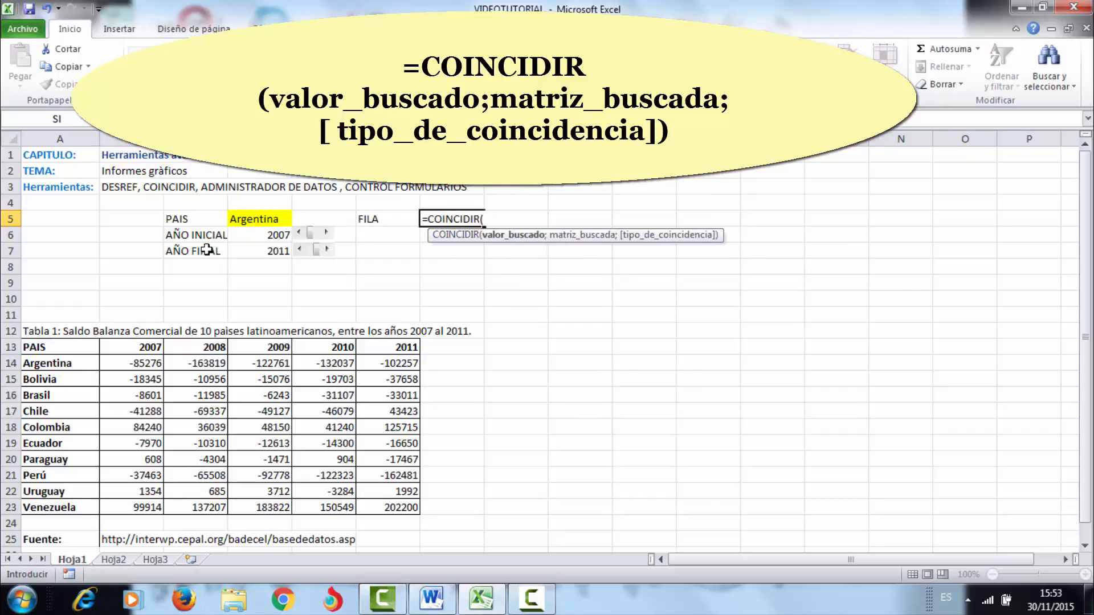
{"action": "left_click", "coordinate": [243, 221]}
{"action": "type", "text": ";"}
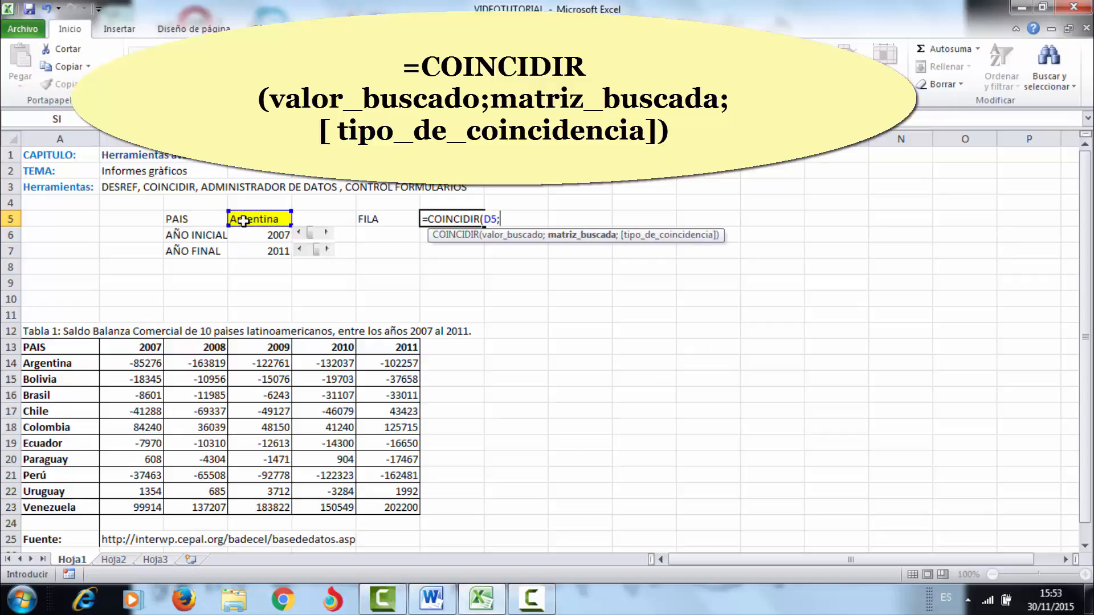
{"action": "type", "text": "PA"}
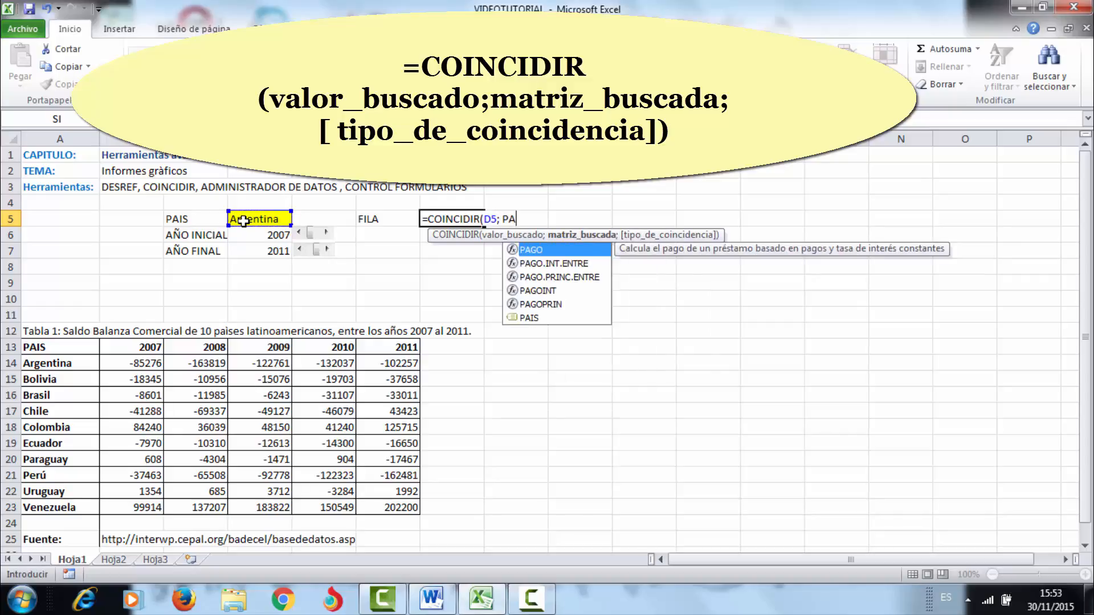
{"action": "double_click", "coordinate": [513, 318]}
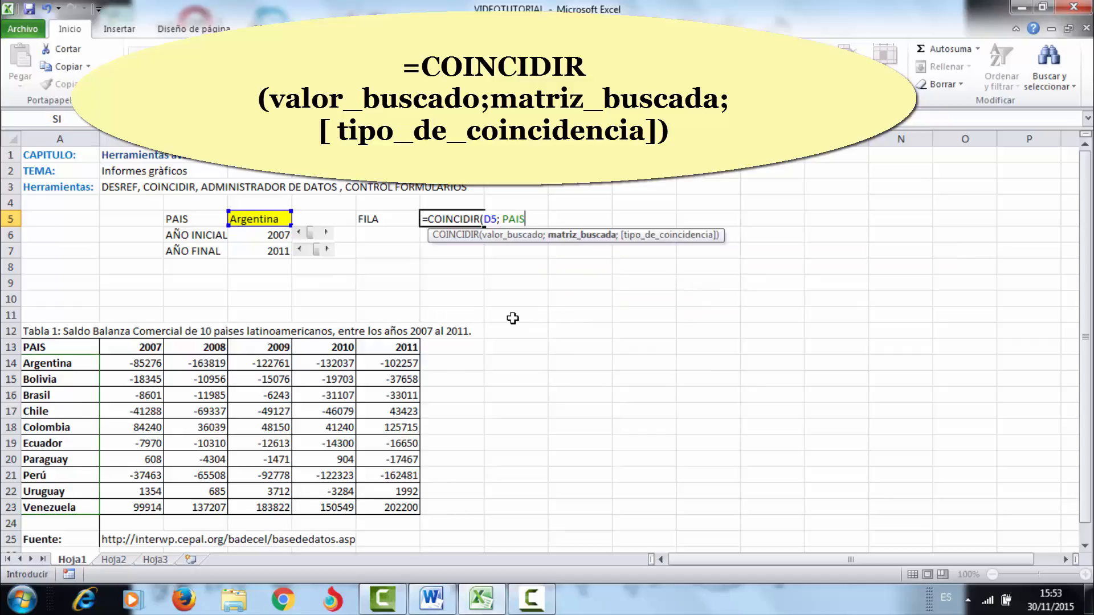
{"action": "type", "text": ";0)"}
{"action": "key", "text": "Return"}
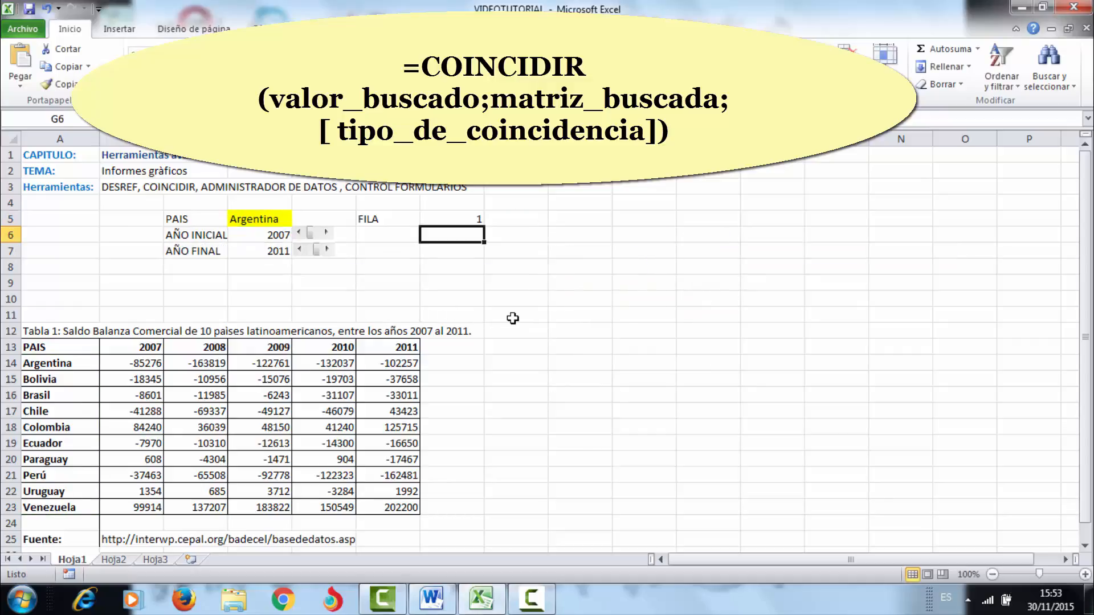
Step: Enter the label COLUMNA 1 in cell F6
{"action": "key", "text": "Left"}
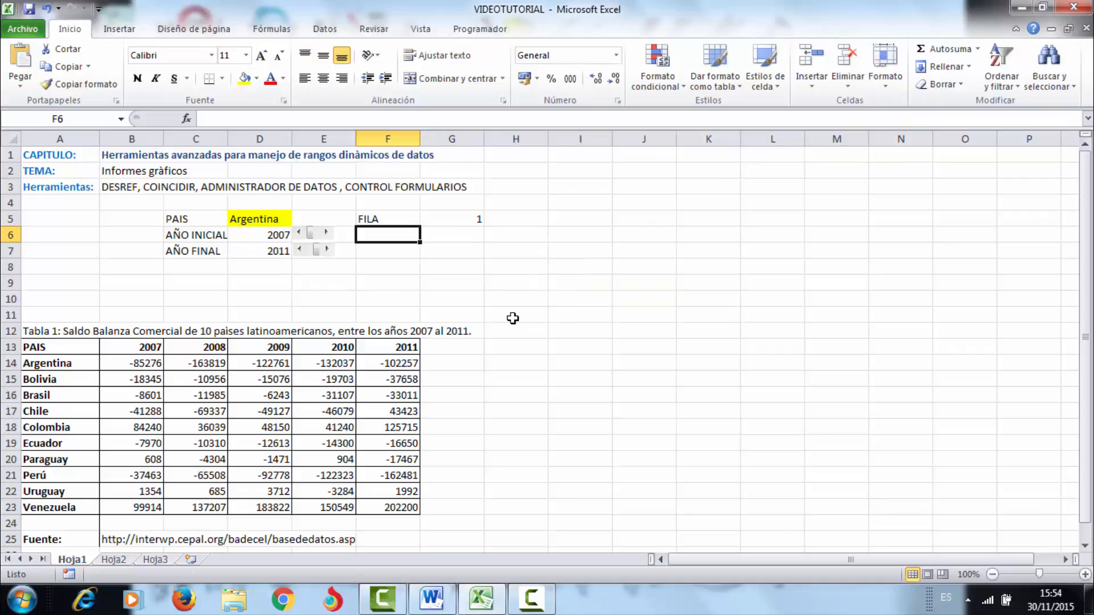
{"action": "type", "text": "COLUMNA 1"}
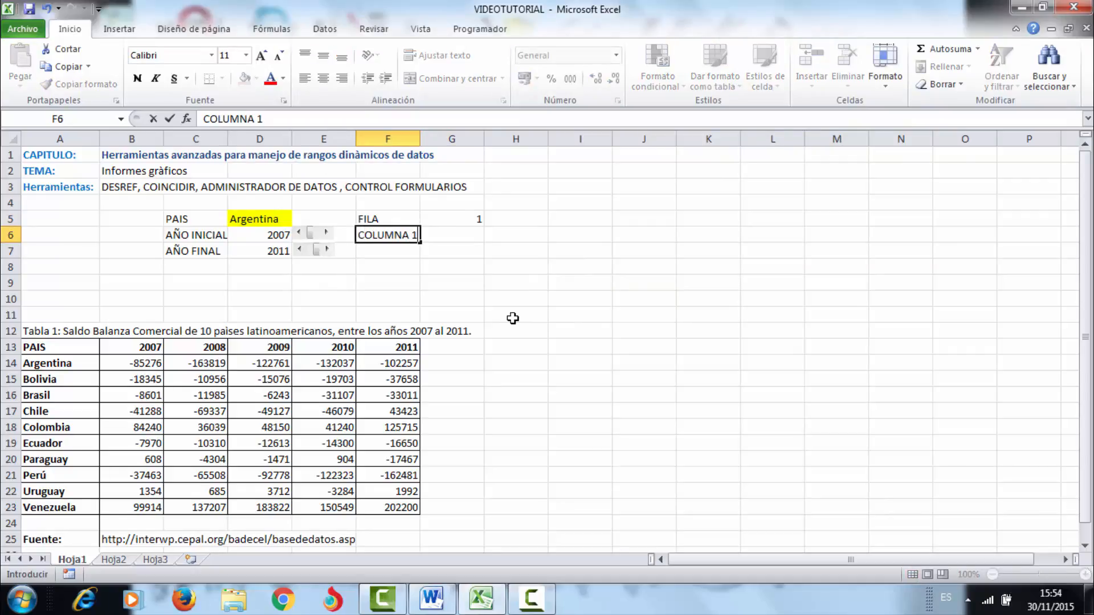
{"action": "key", "text": "Tab"}
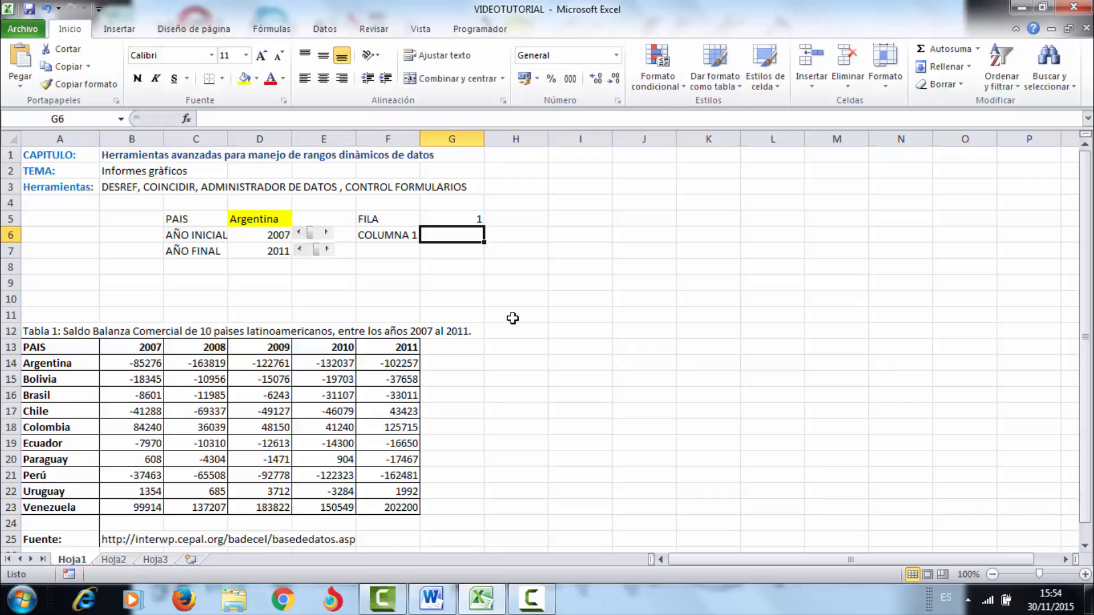
Step: Enter =COINCIDIR(D6; AÑOS; 0) in cell G6 to get the initial year's column position
{"action": "type", "text": "=COIN"}
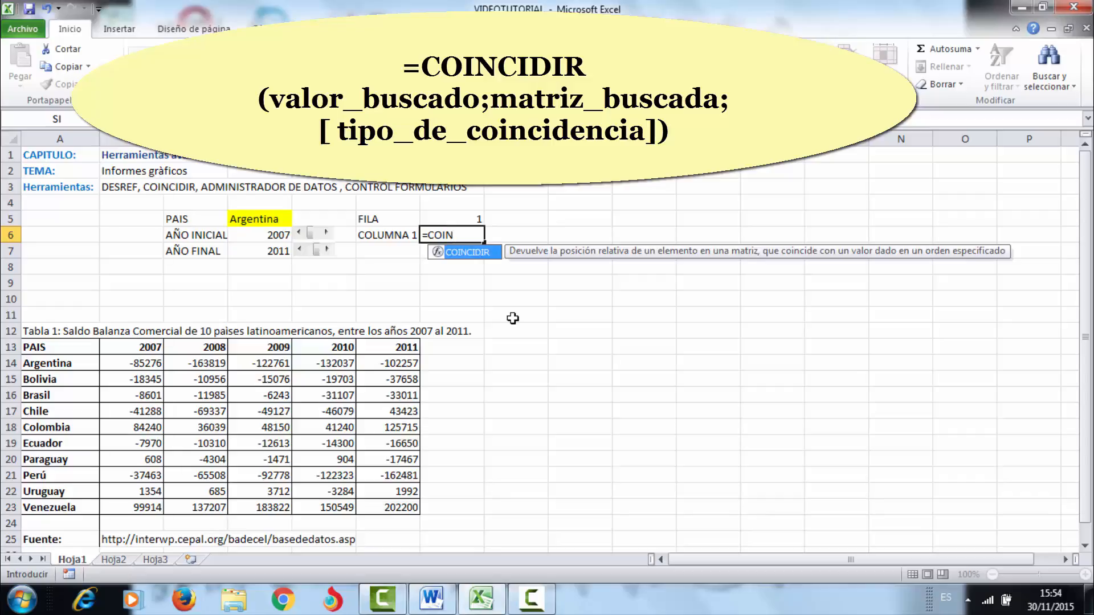
{"action": "double_click", "coordinate": [441, 253]}
{"action": "left_click", "coordinate": [246, 234]}
{"action": "type", "text": ";"}
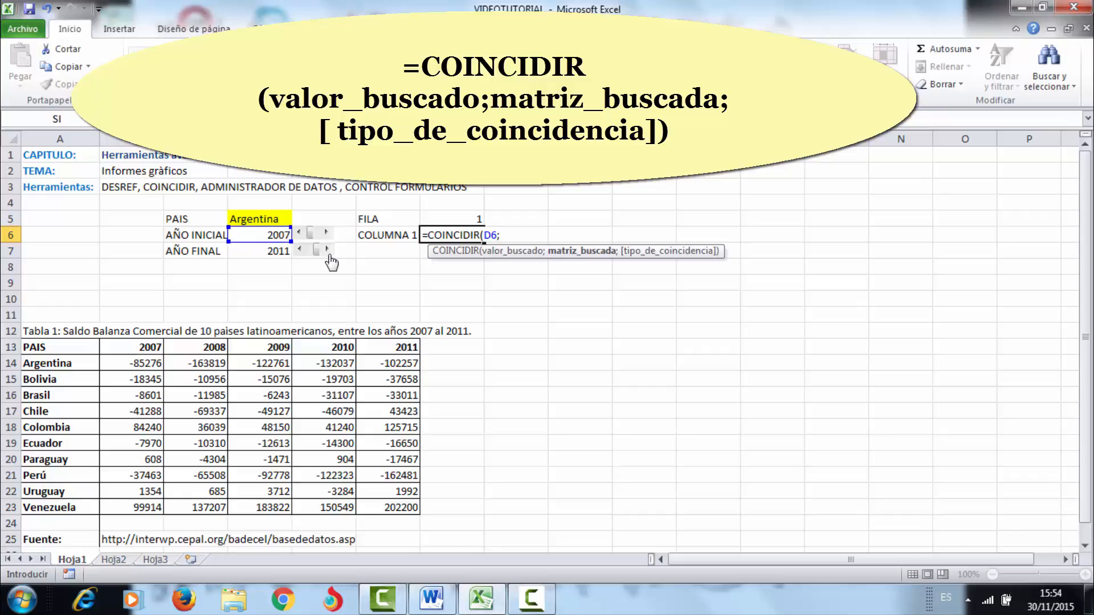
{"action": "type", "text": " AÑ"}
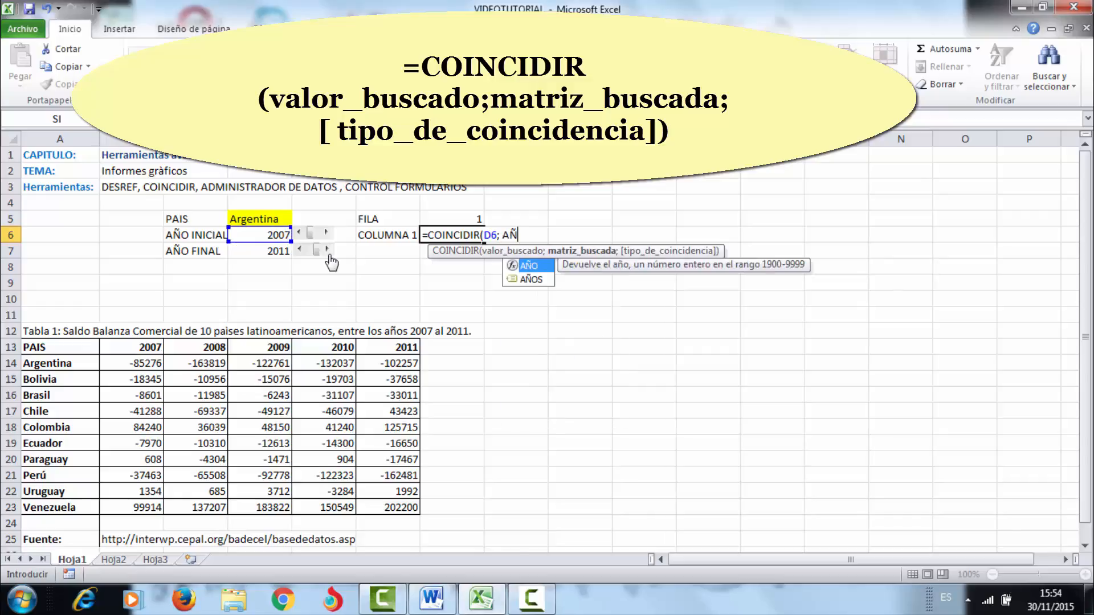
{"action": "double_click", "coordinate": [536, 279]}
{"action": "type", "text": ";"}
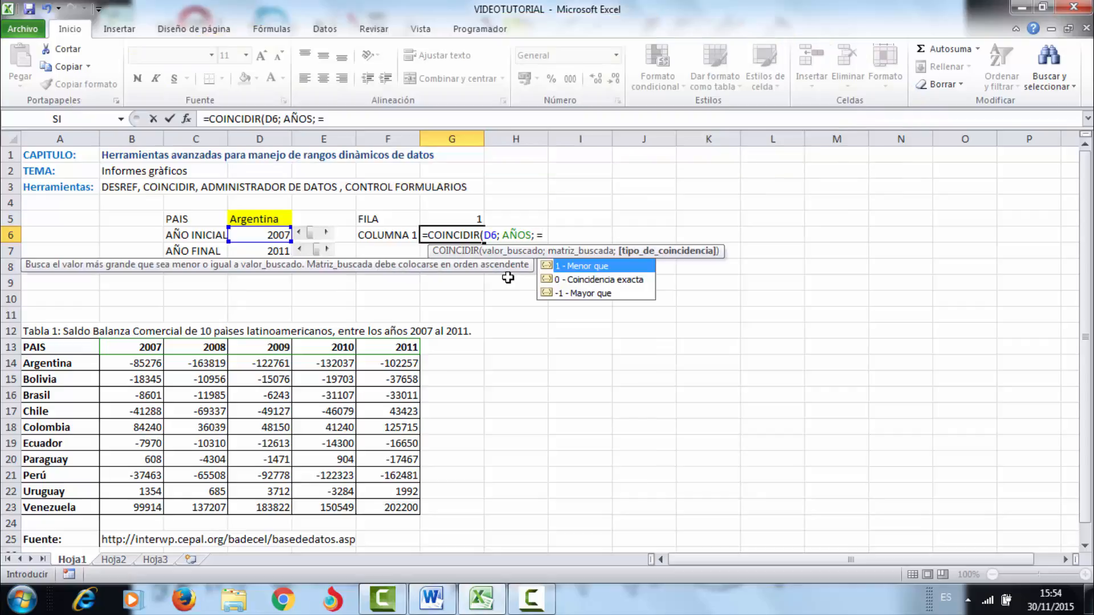
{"action": "type", "text": " 0)"}
{"action": "key", "text": "Return"}
Step: Enter the label COLUMNA 2 in cell F7
{"action": "key", "text": "Left"}
{"action": "type", "text": "COLUMNA 2"}
{"action": "key", "text": "Return"}
Step: Enter =COINCIDIR(D7; AÑOS;0) in cell G7 to get the final year's column position
{"action": "key", "text": "Up"}
{"action": "key", "text": "Right"}
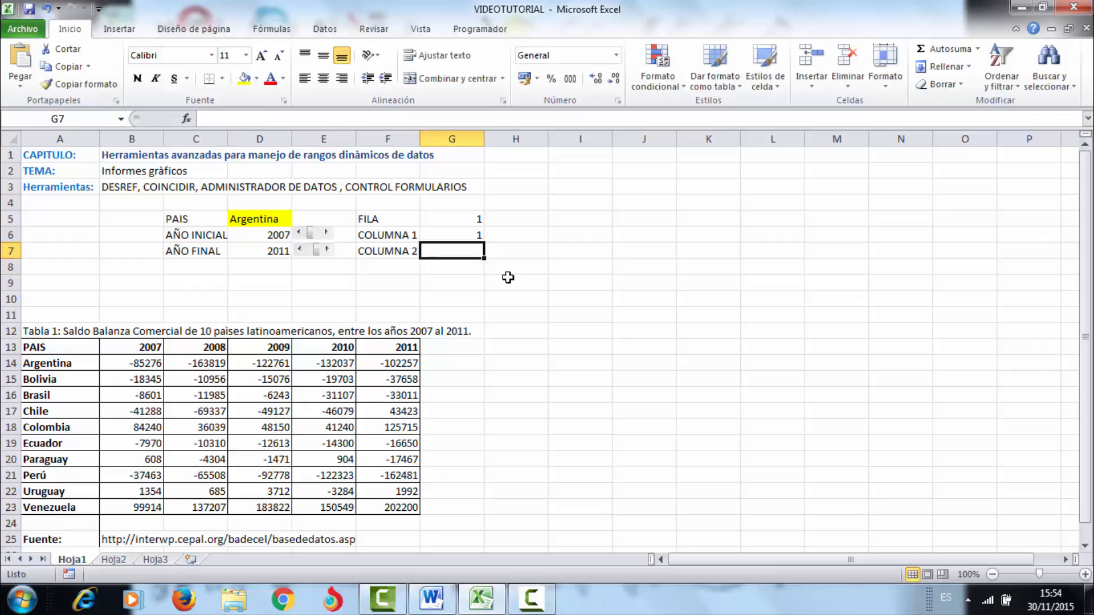
{"action": "type", "text": "=COINCI"}
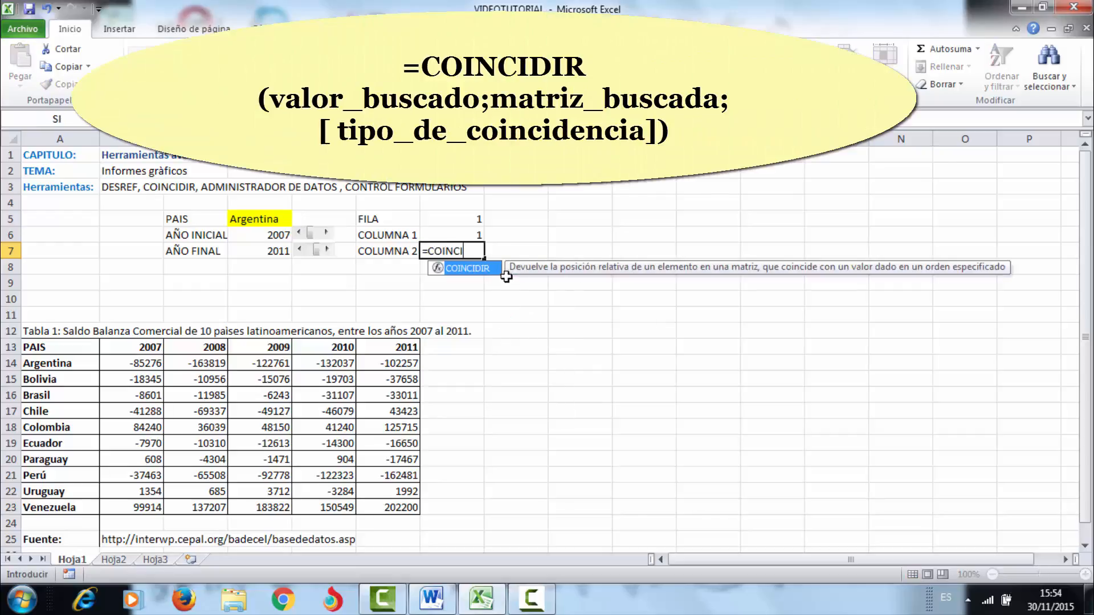
{"action": "double_click", "coordinate": [459, 269]}
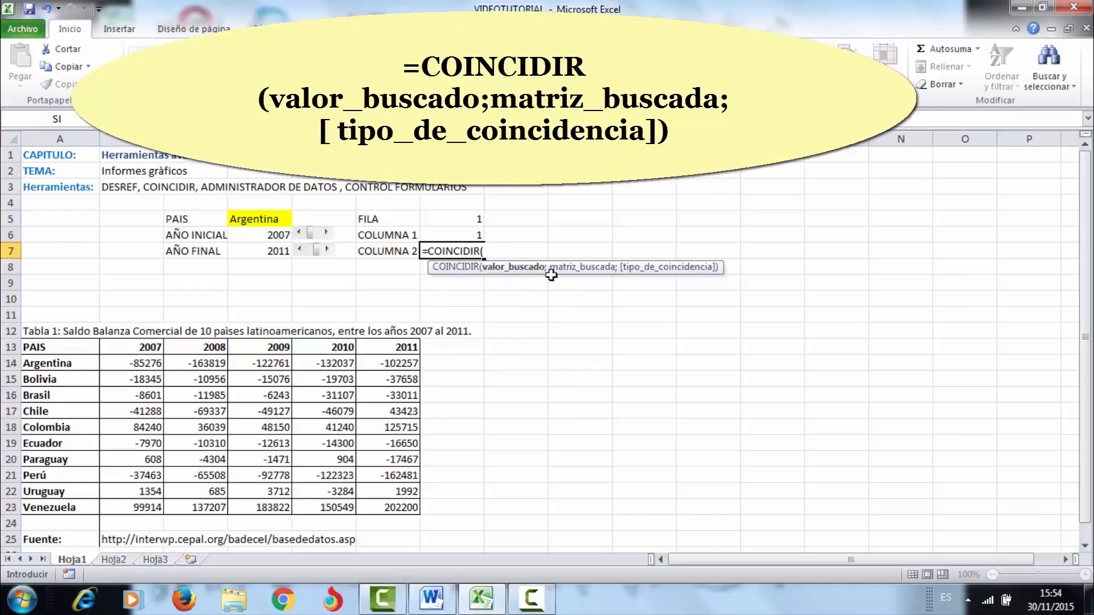
{"action": "left_click", "coordinate": [255, 257]}
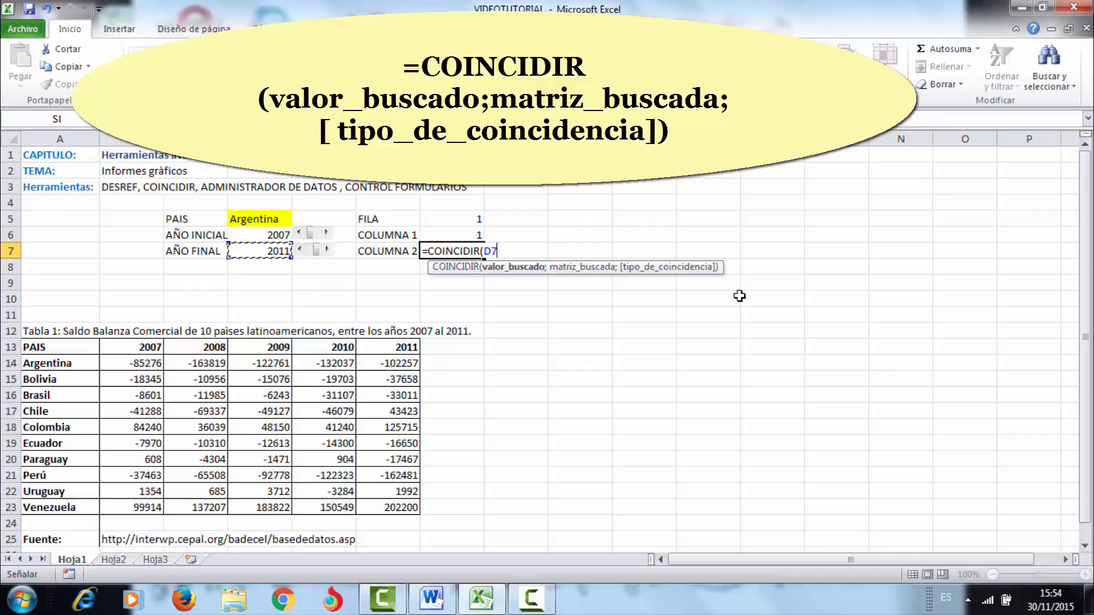
{"action": "type", "text": "; "}
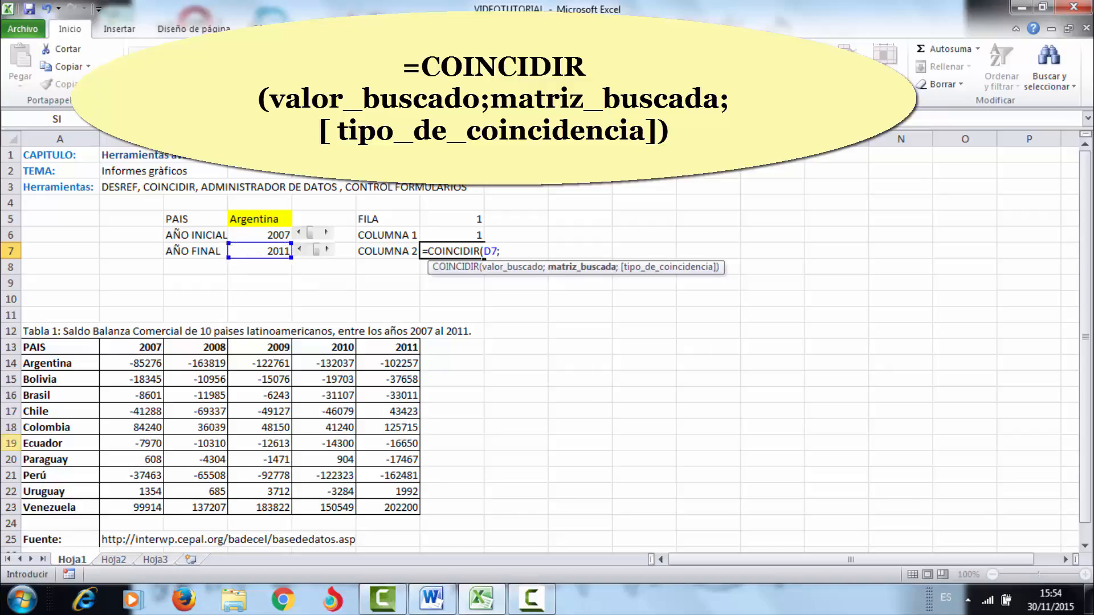
{"action": "type", "text": "AÑO"}
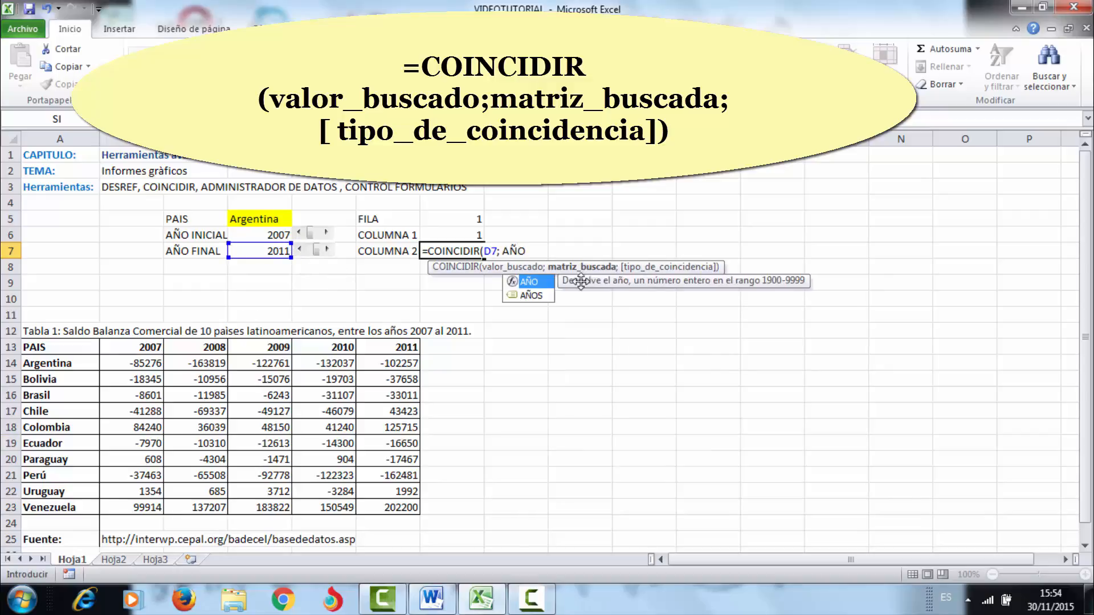
{"action": "double_click", "coordinate": [515, 294]}
{"action": "type", "text": ";0)"}
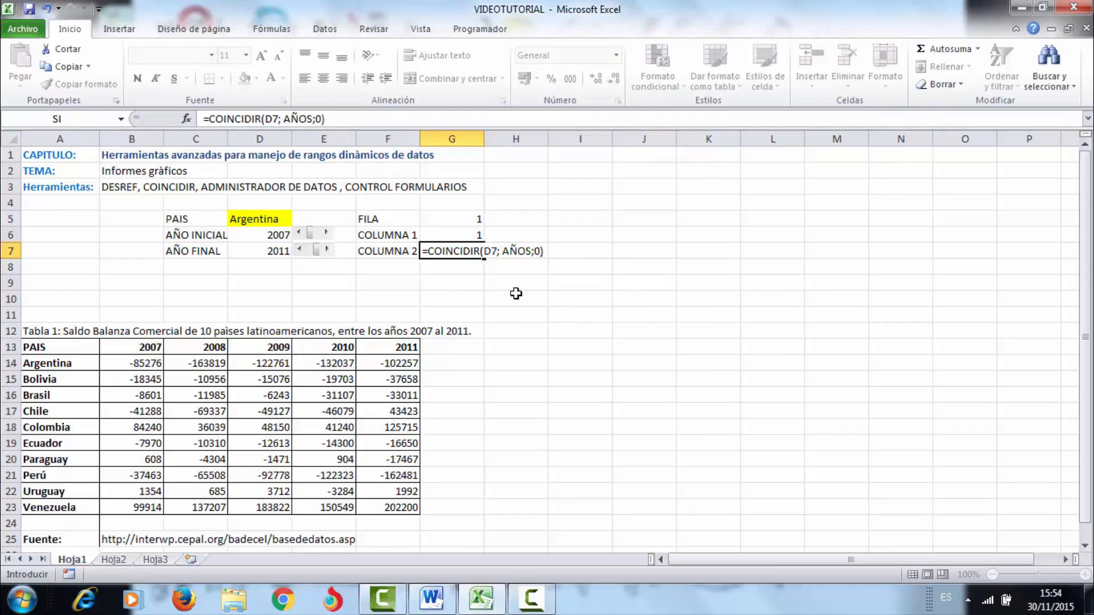
{"action": "key", "text": "Return"}
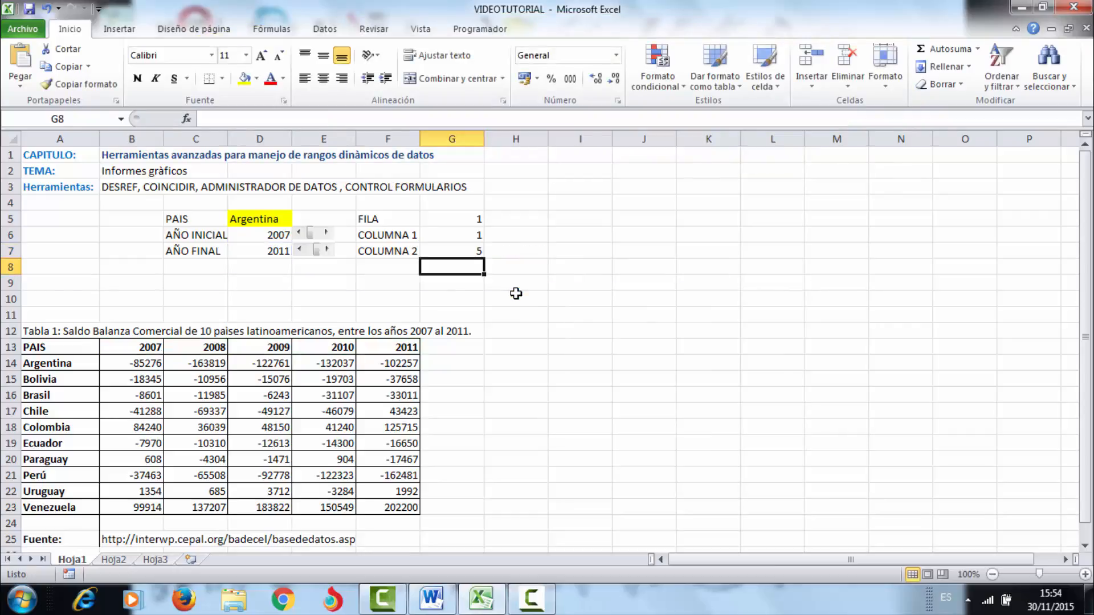
Step: Enter the label COLUMNA DE ANCHO in cell F8 and autofit column F to its contents
{"action": "left_click", "coordinate": [662, 328]}
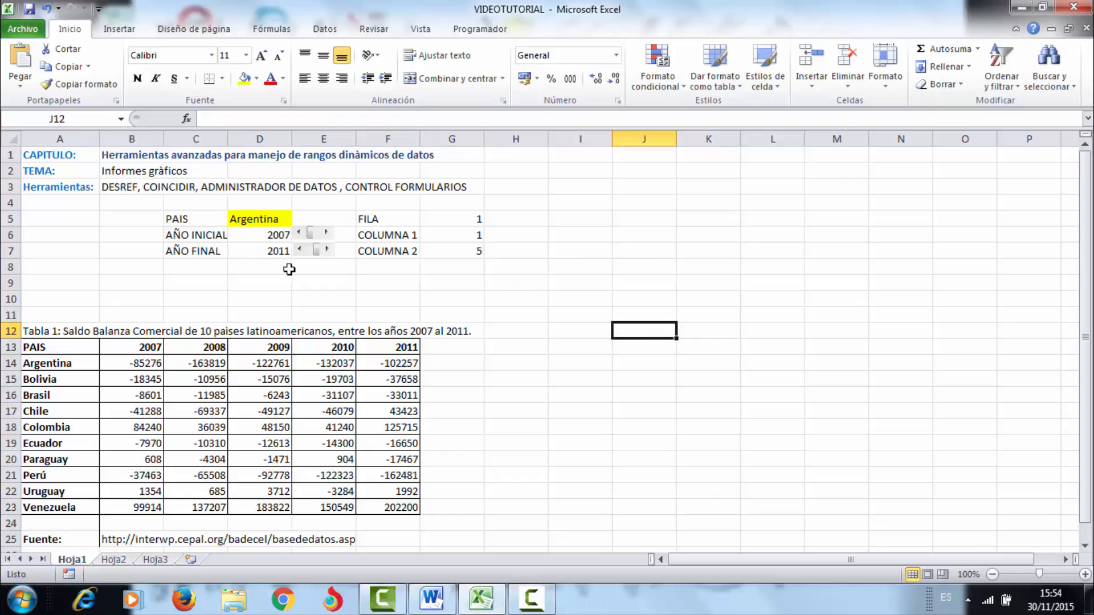
{"action": "left_click", "coordinate": [382, 266]}
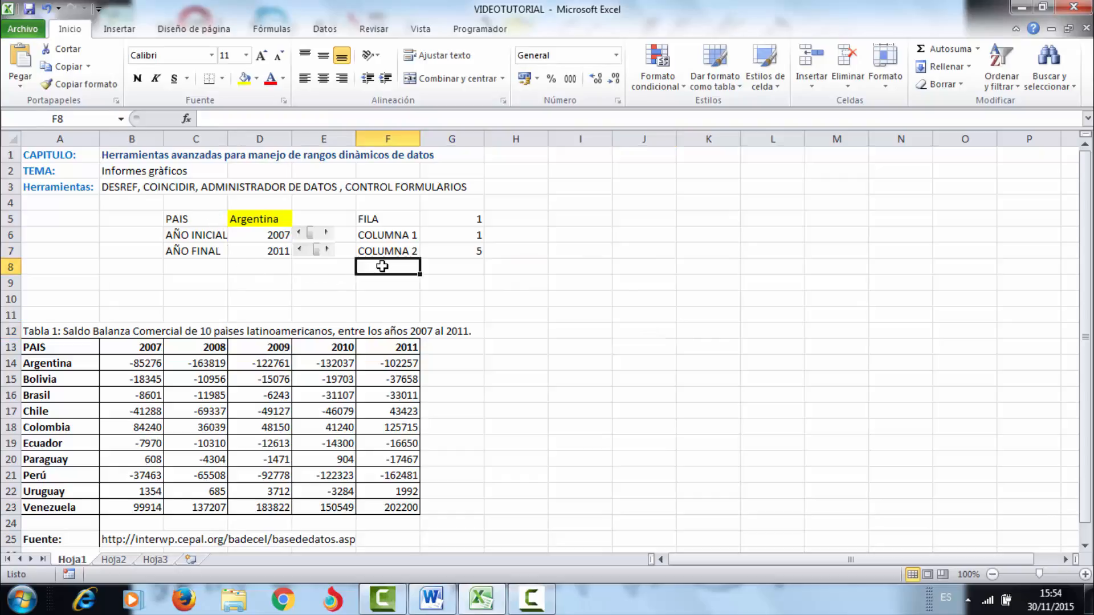
{"action": "type", "text": "COLUM"}
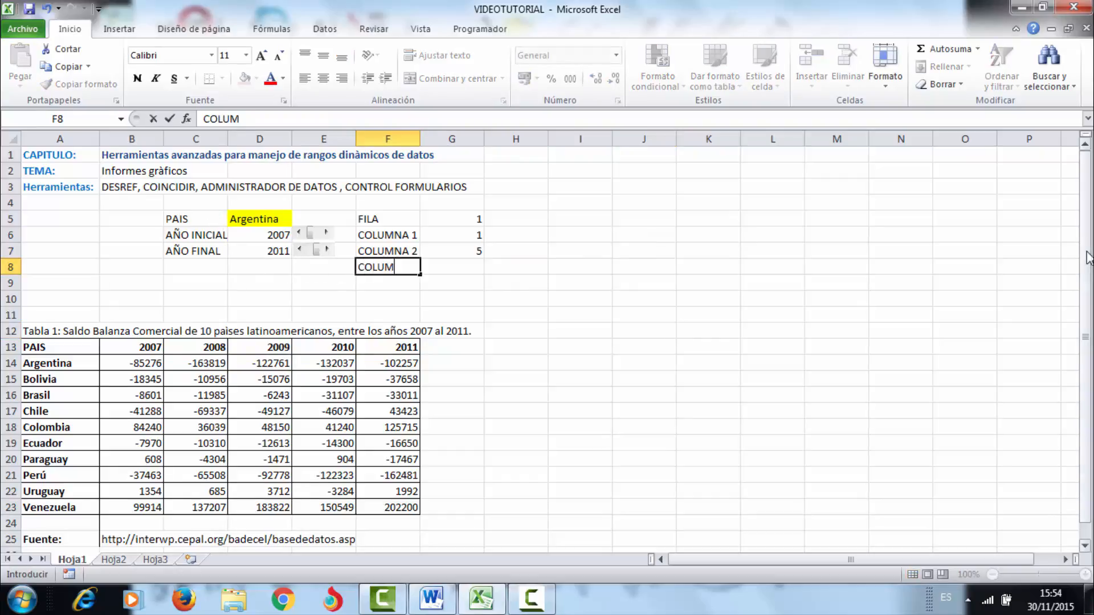
{"action": "type", "text": "NA DE ANCHO"}
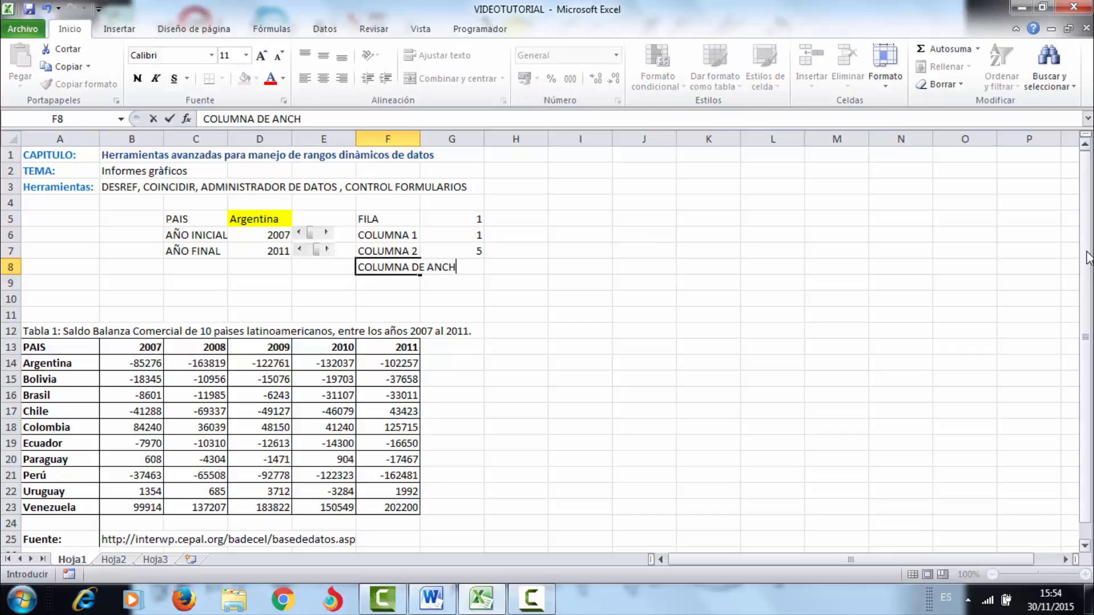
{"action": "key", "text": "Tab"}
{"action": "double_click", "coordinate": [423, 142]}
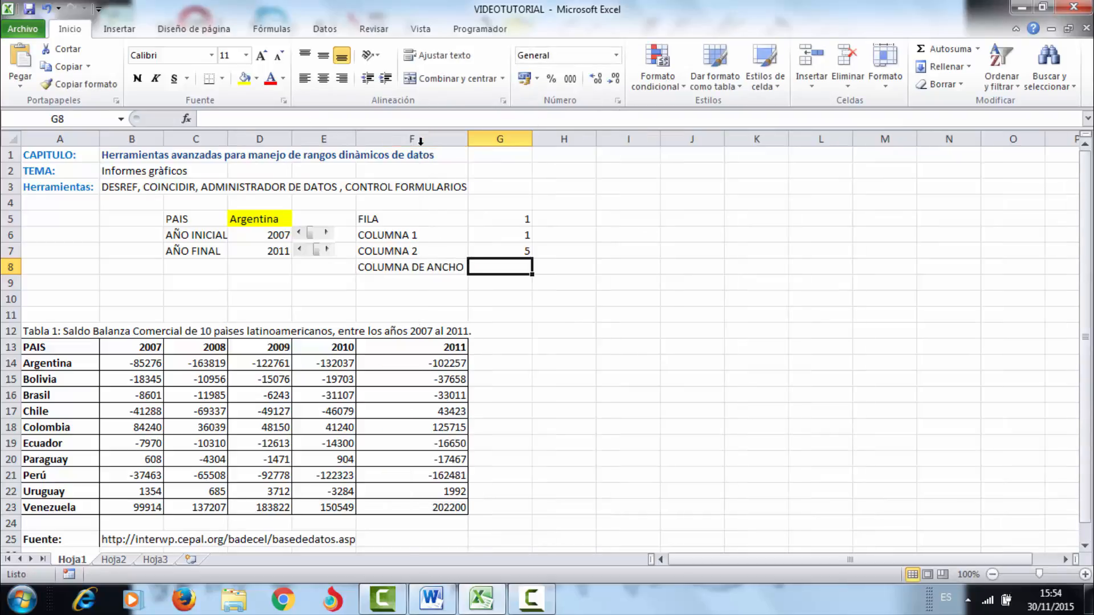
Step: Enter =(G7-G6)+1 in cell G8 to calculate how many year columns the selection spans
{"action": "type", "text": "=("}
{"action": "left_click", "coordinate": [498, 253]}
{"action": "type", "text": "-"}
{"action": "left_click", "coordinate": [507, 236]}
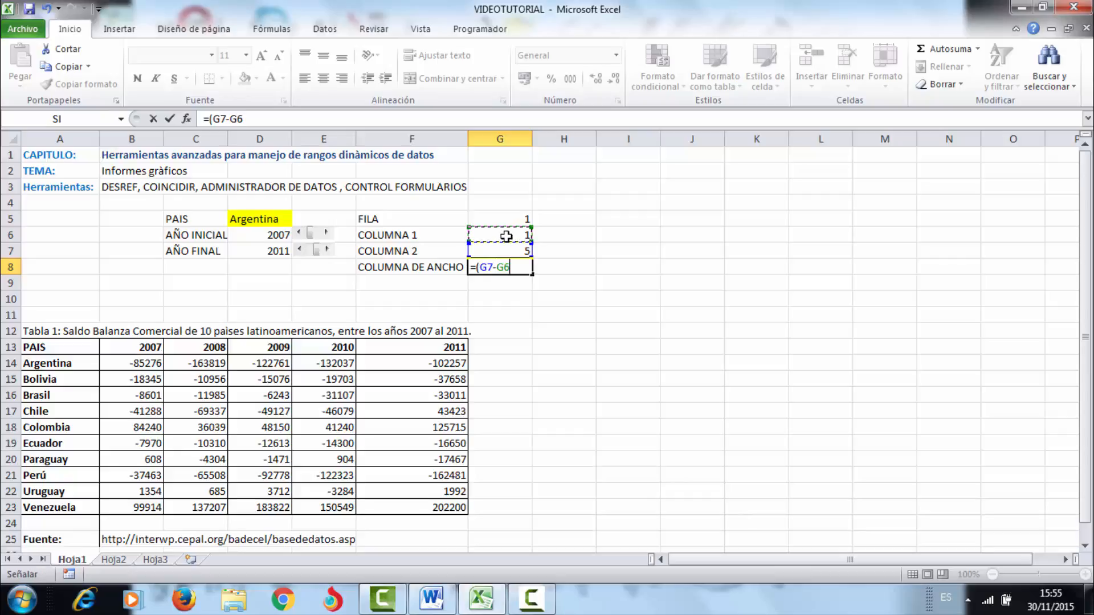
{"action": "type", "text": ") +1"}
{"action": "key", "text": "Return"}
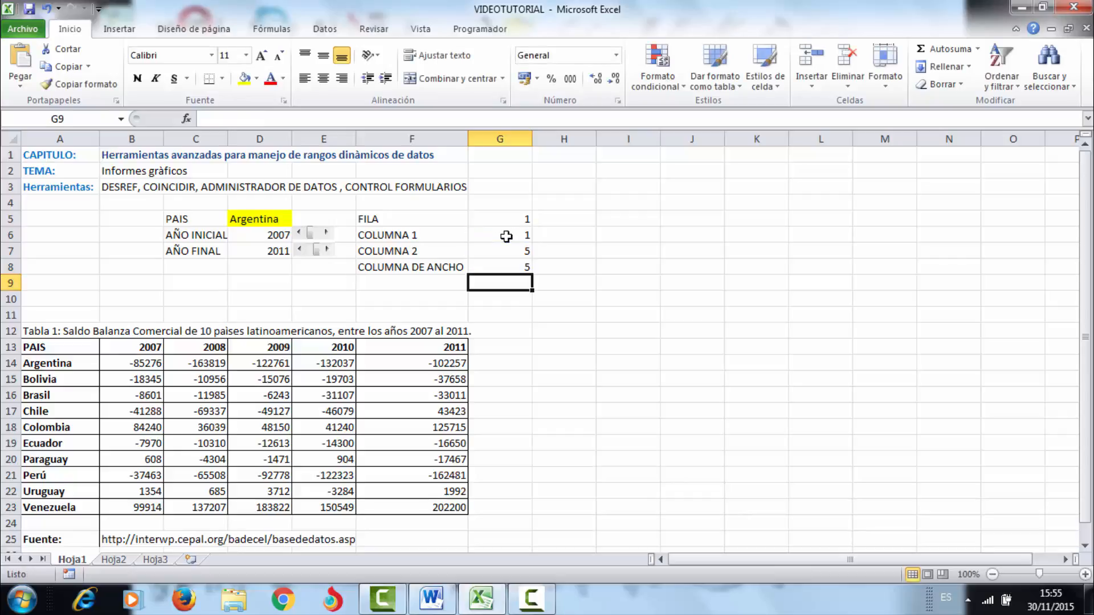
Step: Enter the heading COORDENADAS in cell F4 and merge and center it across F4:G4
{"action": "left_click", "coordinate": [424, 201]}
{"action": "type", "text": "COORDENADAS"}
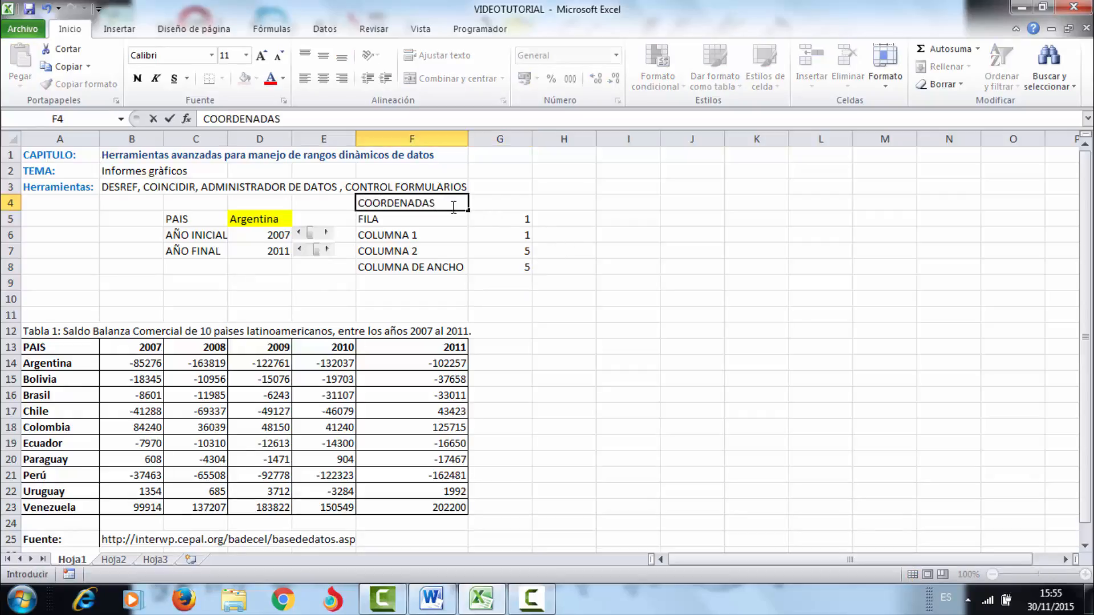
{"action": "left_click_drag", "start_coordinate": [433, 202], "coordinate": [506, 200]}
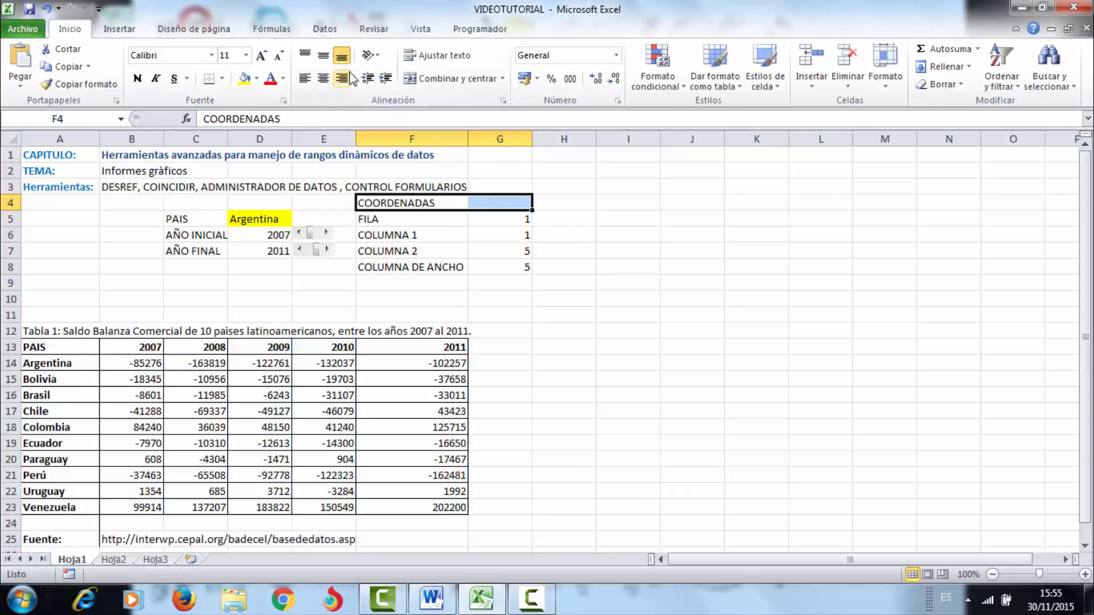
{"action": "left_click", "coordinate": [415, 78]}
Step: Apply all borders to the coordinates block F4:G8
{"action": "left_click_drag", "start_coordinate": [409, 200], "coordinate": [435, 267]}
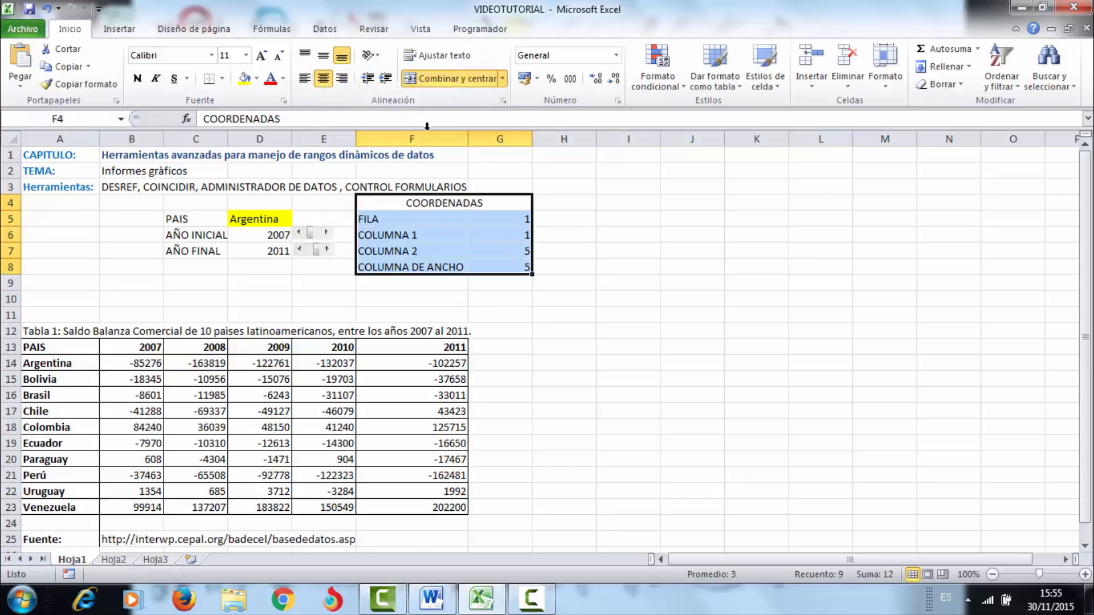
{"action": "left_click", "coordinate": [223, 78]}
{"action": "left_click", "coordinate": [250, 204]}
{"action": "left_click", "coordinate": [565, 324]}
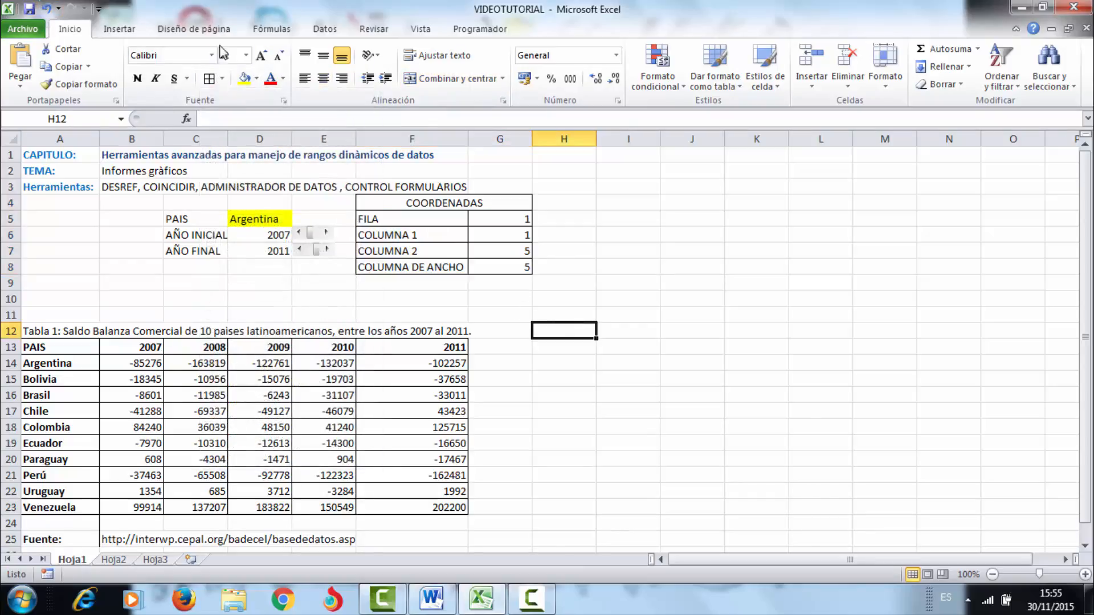
Step: Start a new workbook-level defined name called BC_AÑOS
{"action": "left_click", "coordinate": [258, 33]}
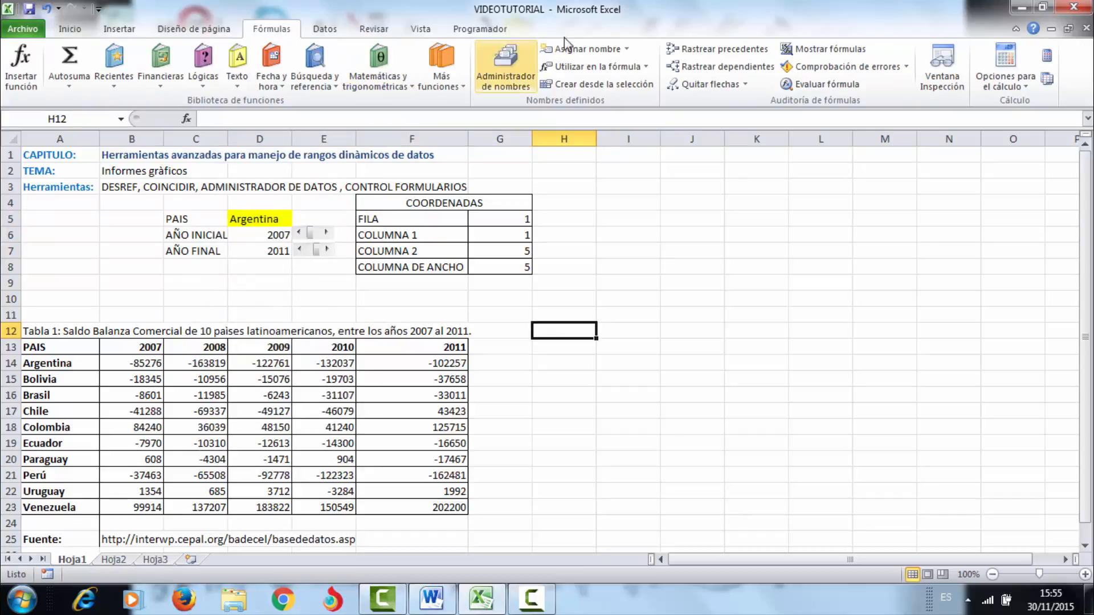
{"action": "left_click", "coordinate": [506, 63]}
{"action": "left_click", "coordinate": [483, 266]}
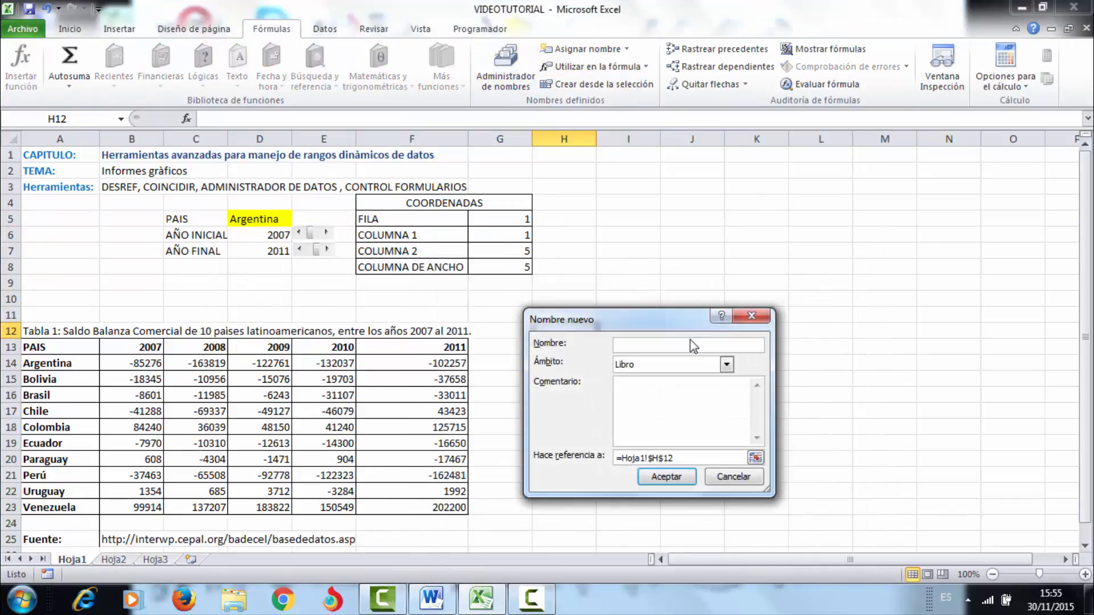
{"action": "type", "text": "BC_AÑOS"}
Step: Replace the default reference of BC_AÑOS with a DESREF formula that starts from cell Hoja1!$A$13
{"action": "left_click", "coordinate": [685, 456]}
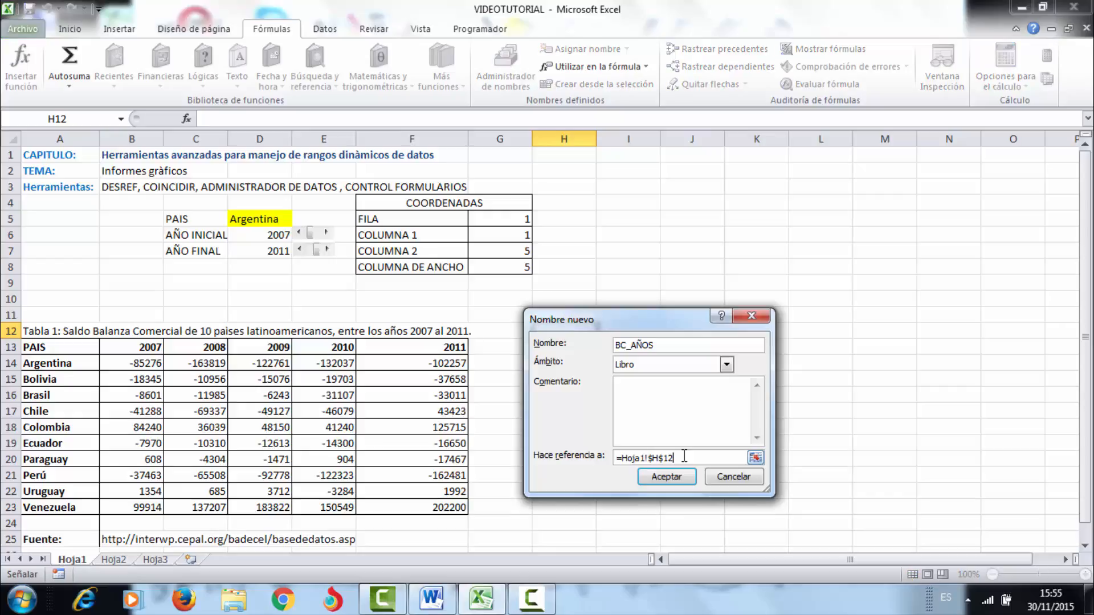
{"action": "key", "text": "BackSpace"}
{"action": "key", "text": "BackSpace"}
{"action": "key", "text": "BackSpace"}
{"action": "key", "text": "BackSpace"}
{"action": "key", "text": "BackSpace"}
{"action": "key", "text": "BackSpace"}
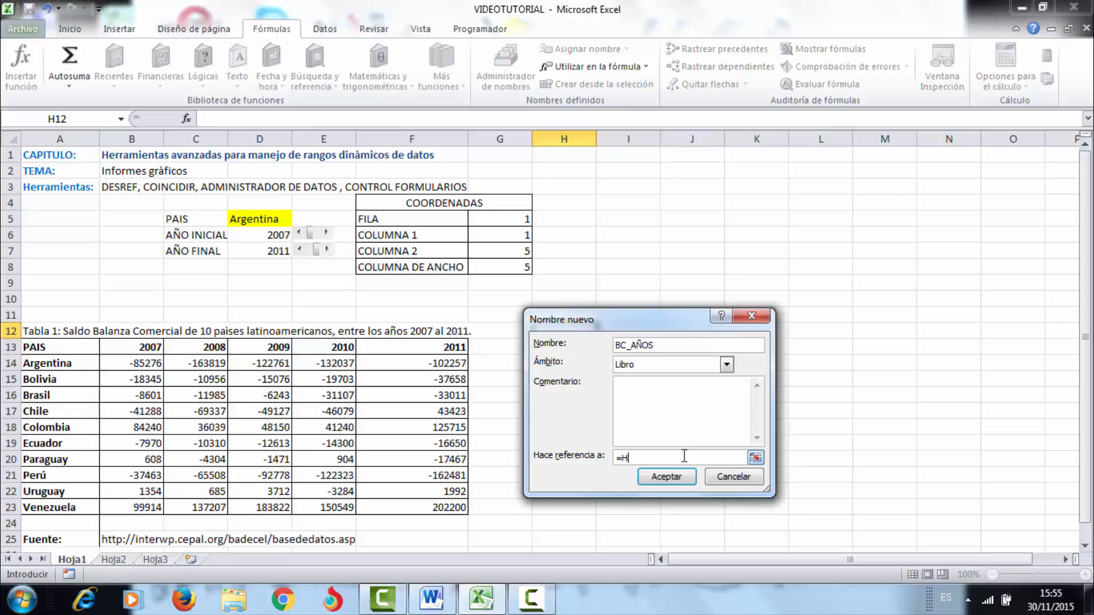
{"action": "key", "text": "BackSpace"}
{"action": "type", "text": "DESREF("}
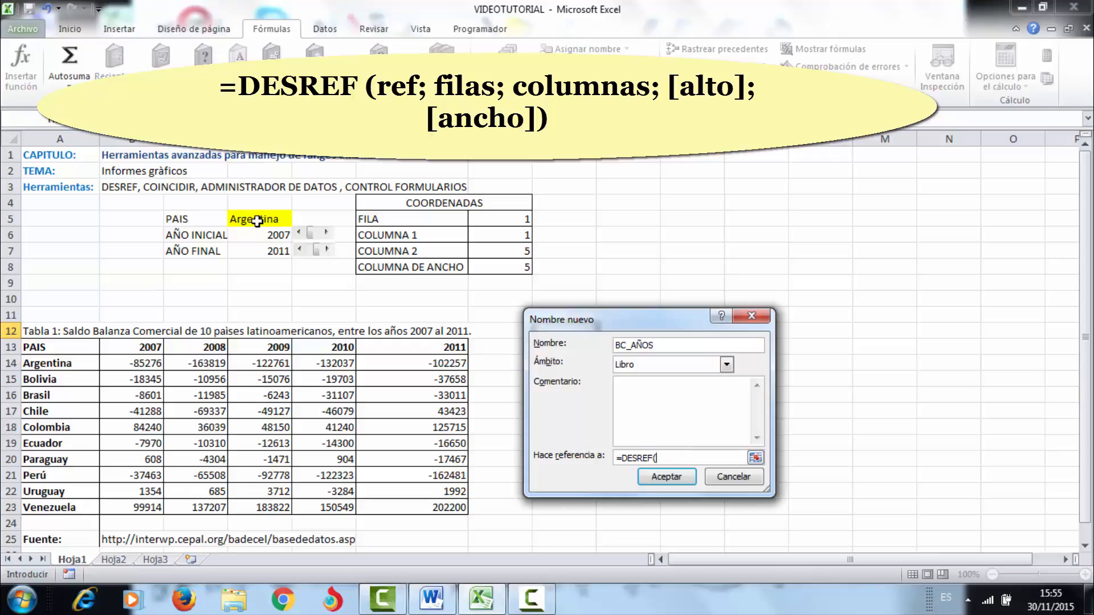
{"action": "left_click", "coordinate": [56, 350]}
{"action": "type", "text": ";"}
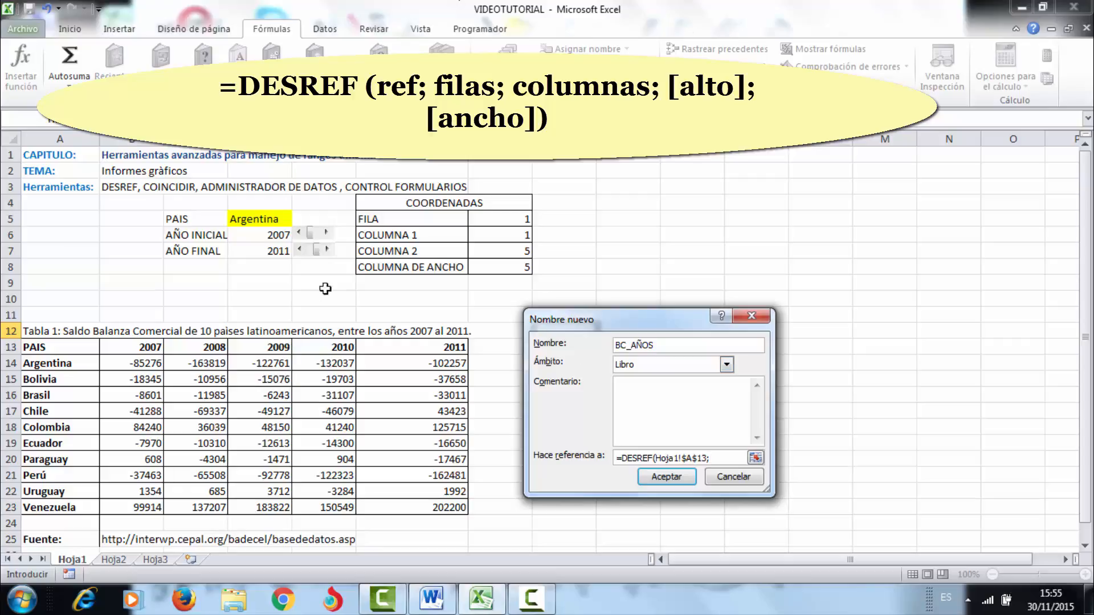
Step: Complete the DESREF formula with row offset $G$5, column offset $G$6, height 1 and width $G$8, and save the name
{"action": "left_click", "coordinate": [493, 225]}
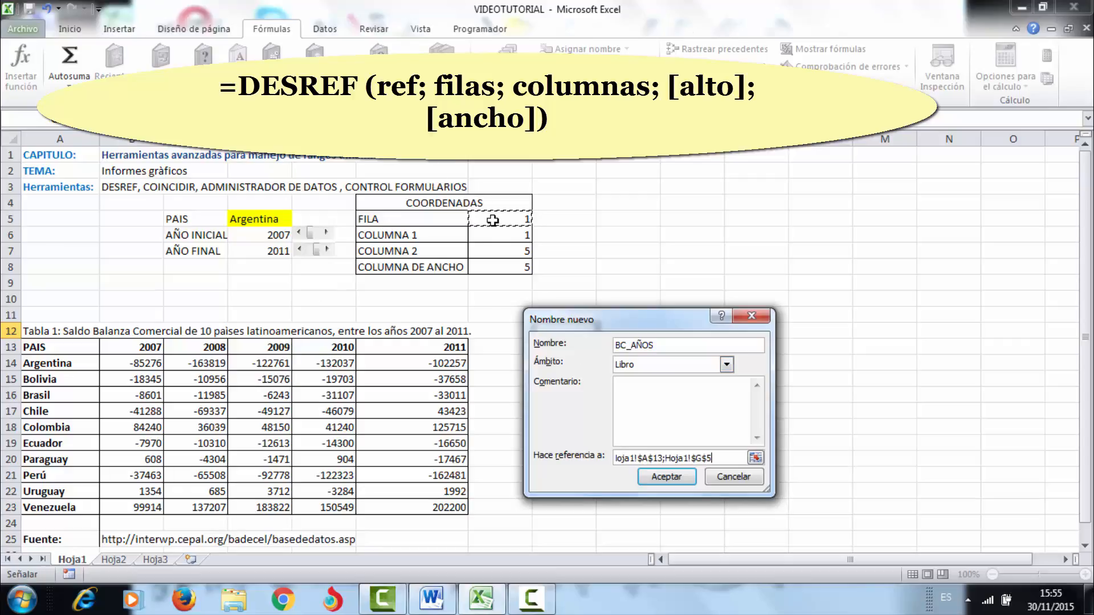
{"action": "type", "text": ";"}
{"action": "left_click", "coordinate": [496, 230]}
{"action": "type", "text": ";1;"}
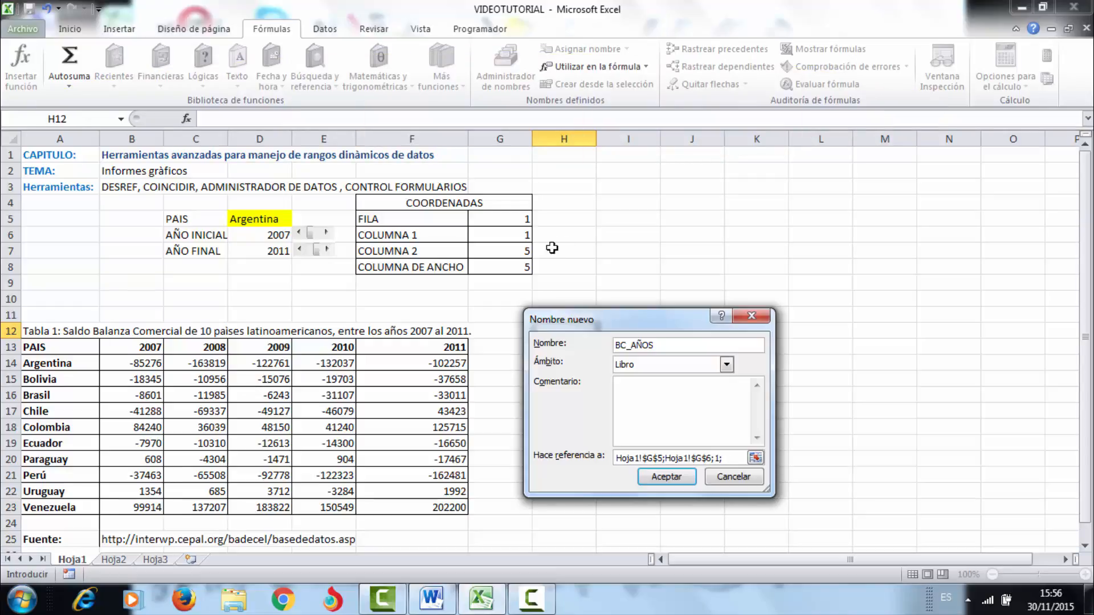
{"action": "left_click", "coordinate": [512, 265]}
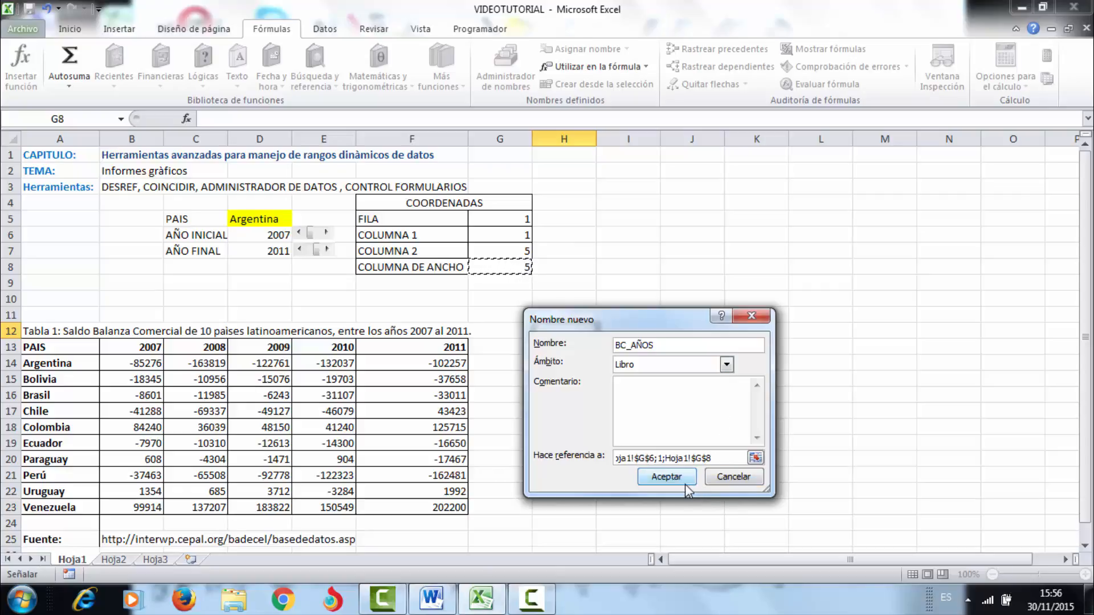
{"action": "type", "text": ")"}
{"action": "left_click", "coordinate": [685, 476]}
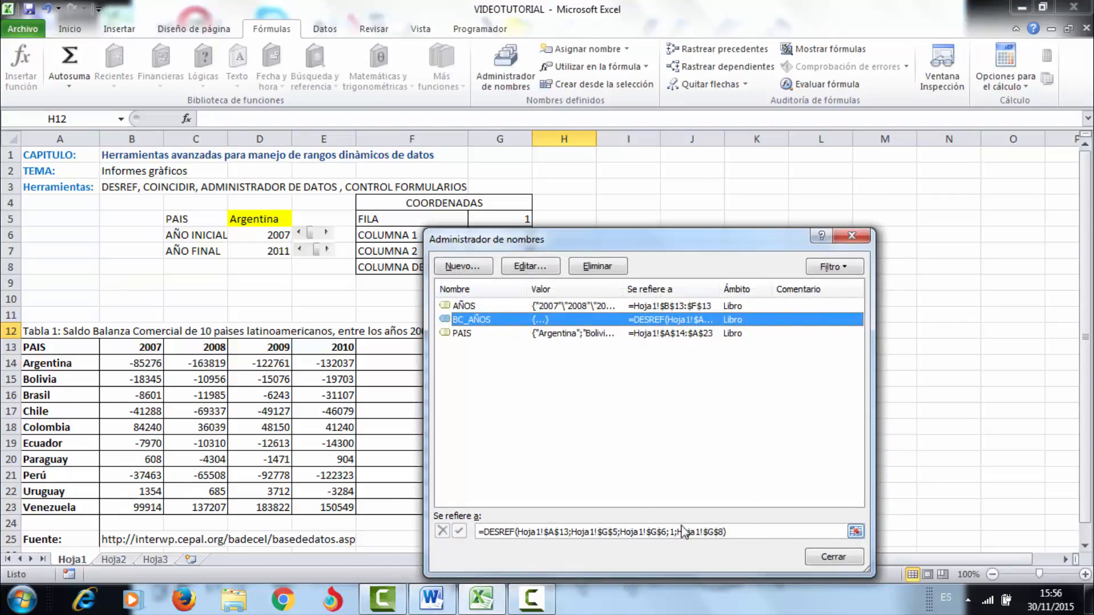
{"action": "left_click", "coordinate": [823, 556]}
{"action": "left_click", "coordinate": [744, 425]}
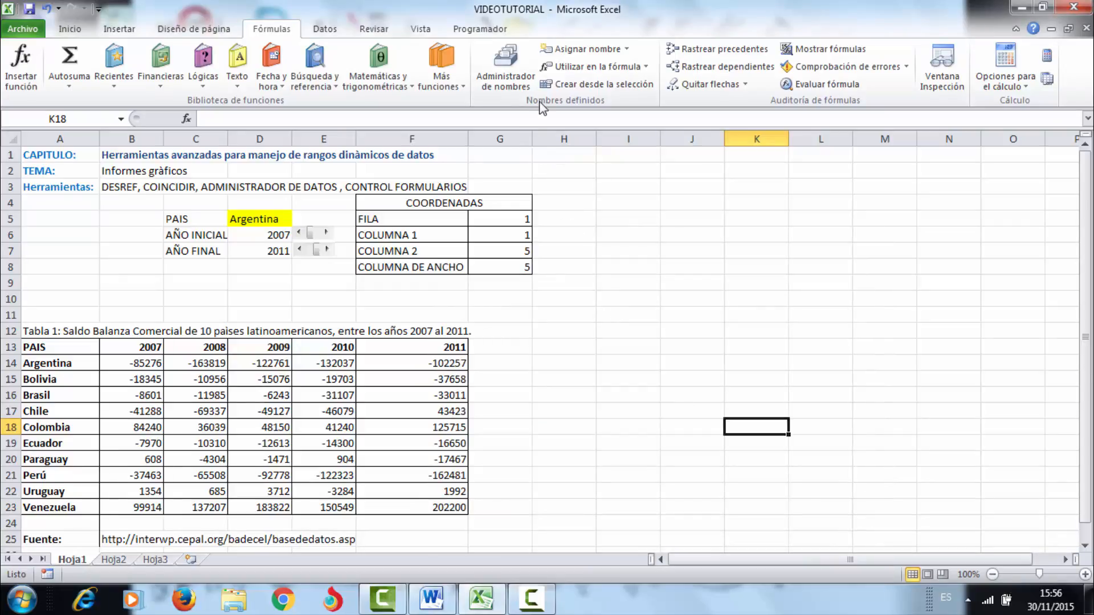
Step: Check in the name manager which table cells the dynamic name BC_AÑOS covers
{"action": "left_click", "coordinate": [313, 33]}
{"action": "left_click", "coordinate": [296, 35]}
{"action": "left_click", "coordinate": [506, 67]}
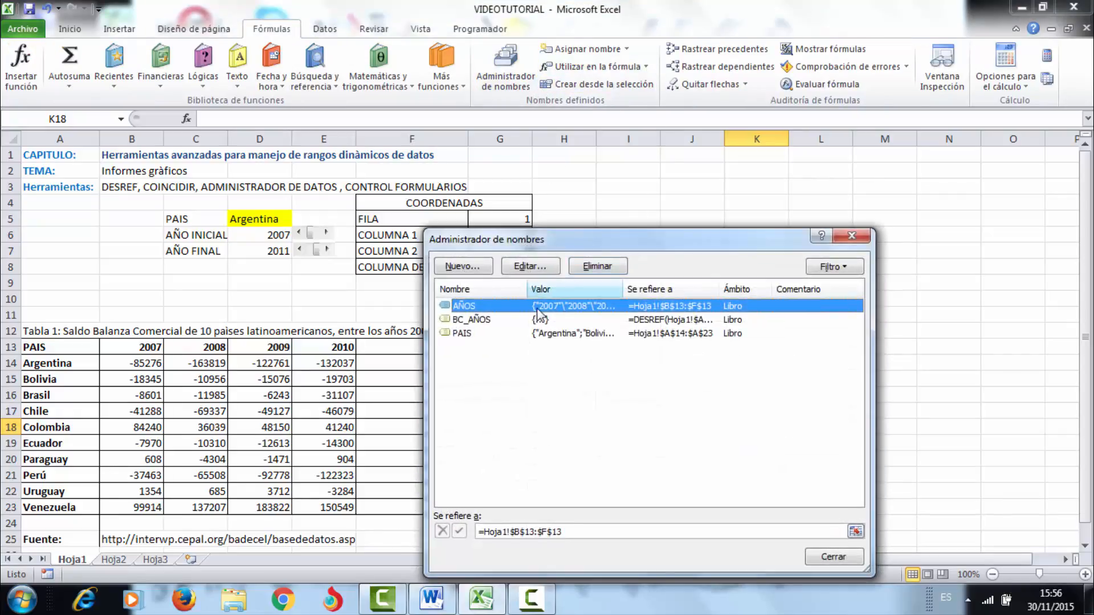
{"action": "left_click", "coordinate": [511, 321]}
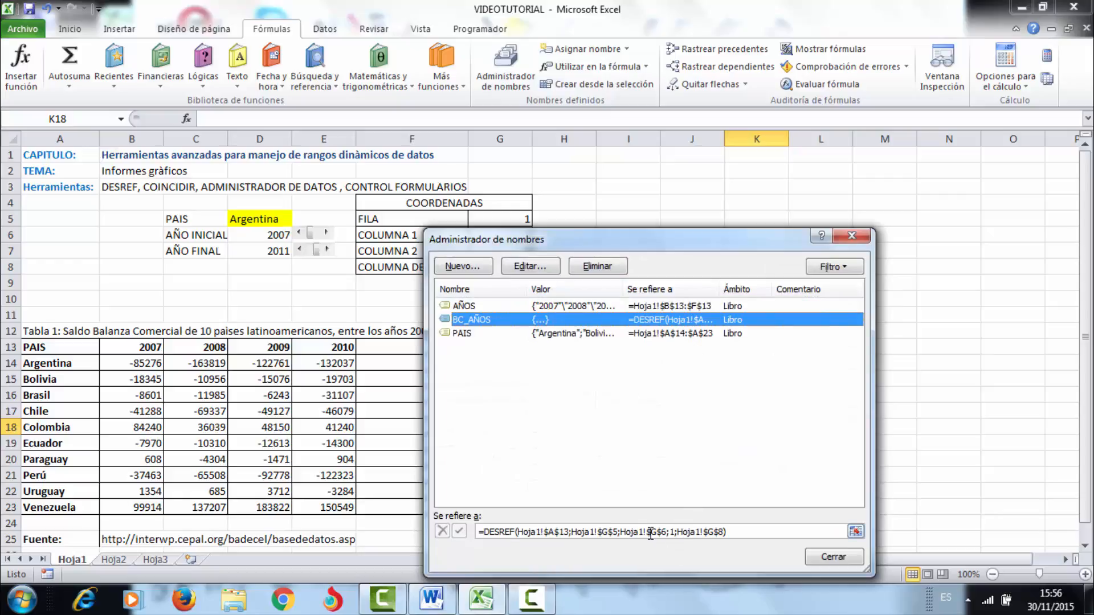
{"action": "left_click_drag", "start_coordinate": [670, 240], "coordinate": [798, 112]}
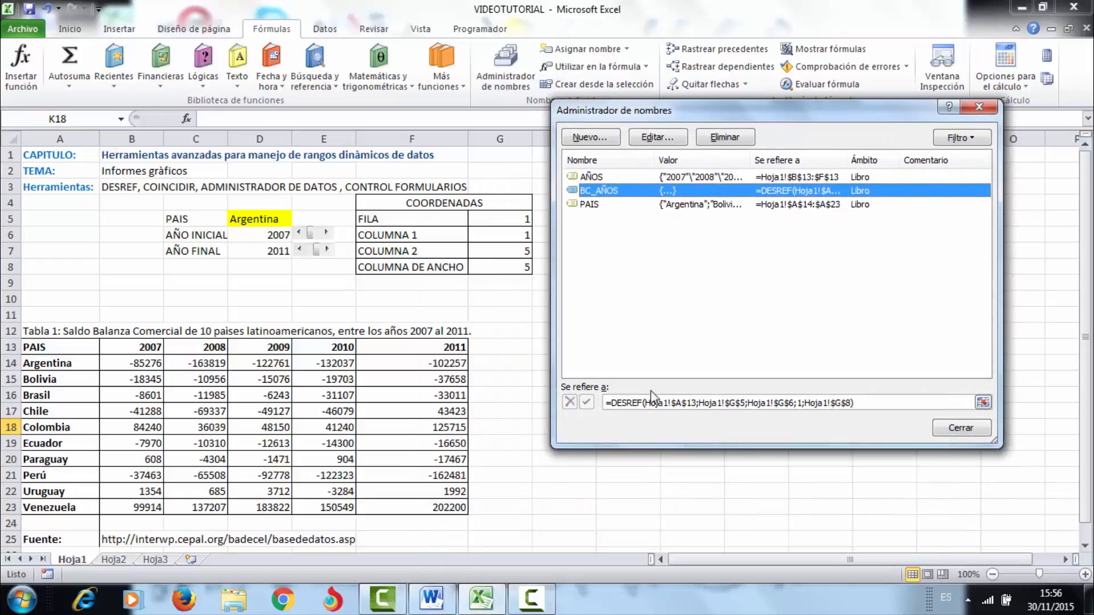
{"action": "left_click", "coordinate": [632, 405]}
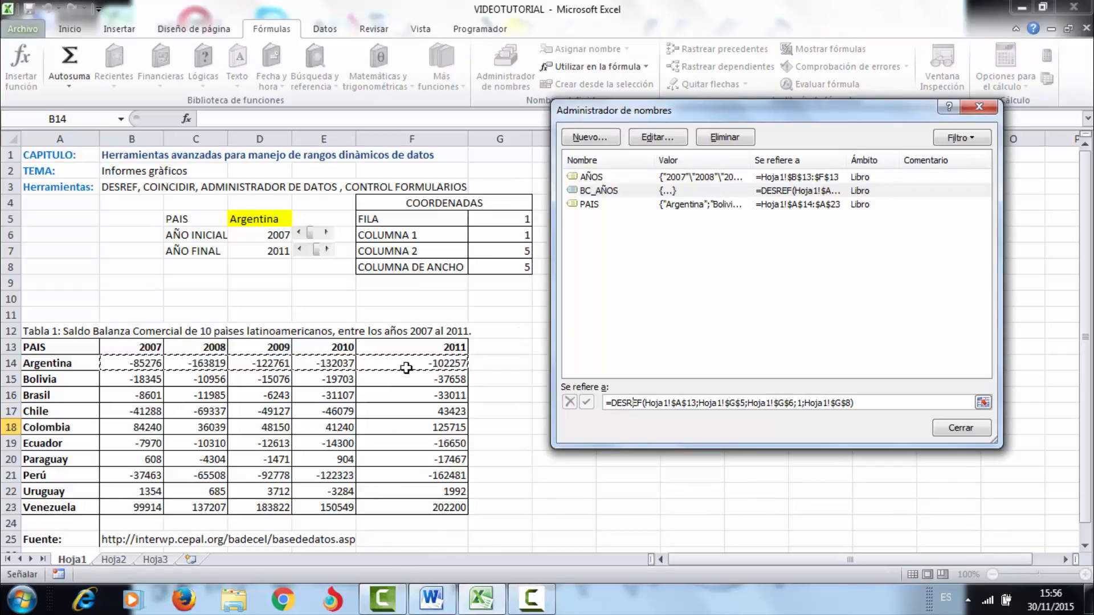
{"action": "left_click", "coordinate": [961, 428]}
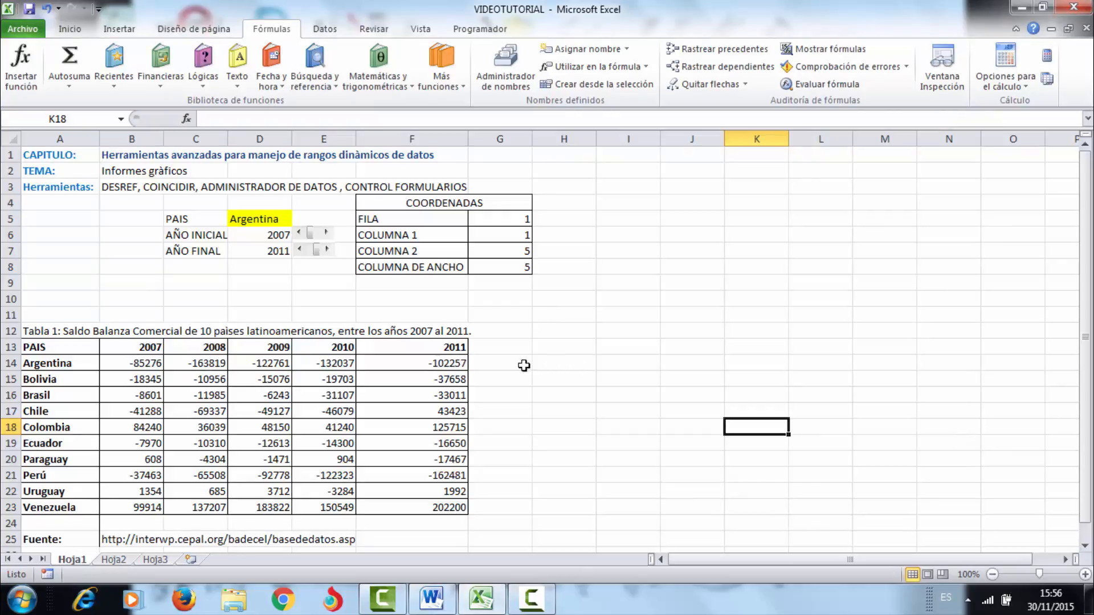
Step: Enter the label PROMEDIO in cell C8
{"action": "left_click", "coordinate": [191, 267]}
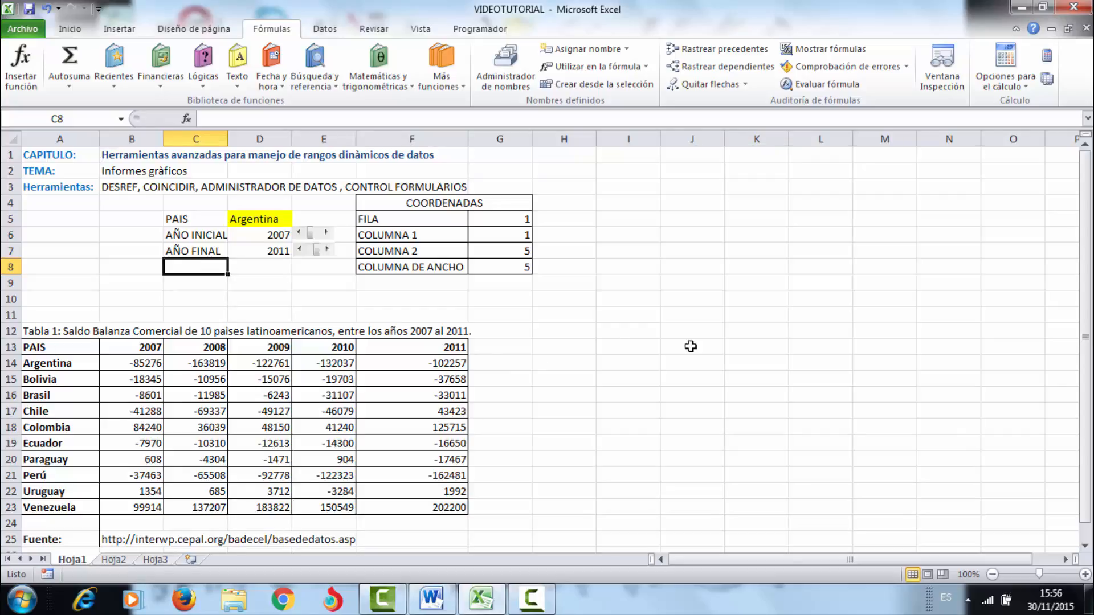
{"action": "type", "text": "PROMEDIO"}
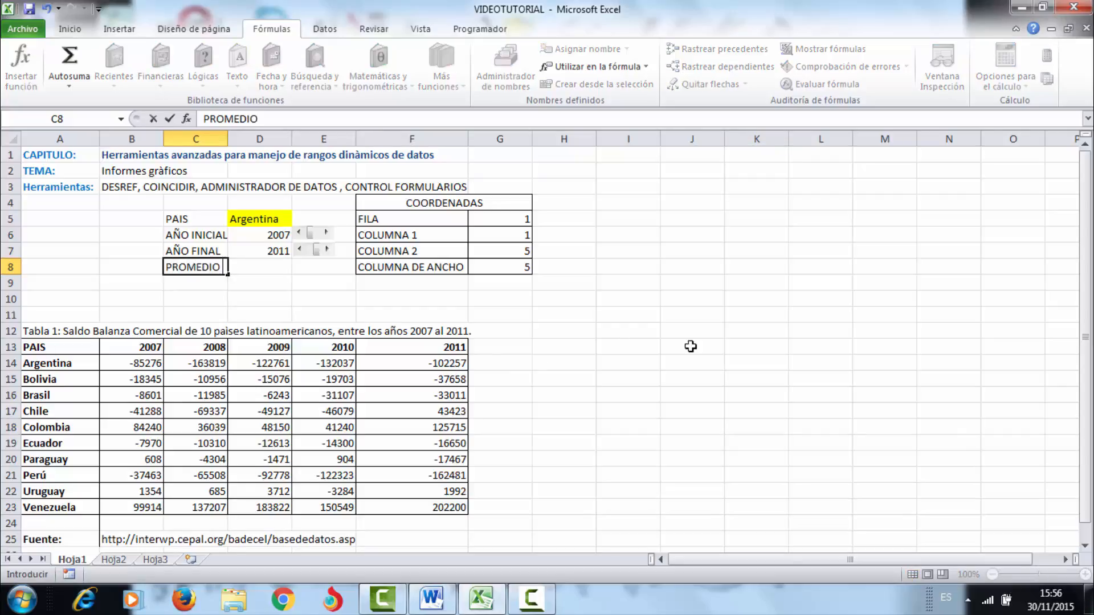
{"action": "key", "text": "Return"}
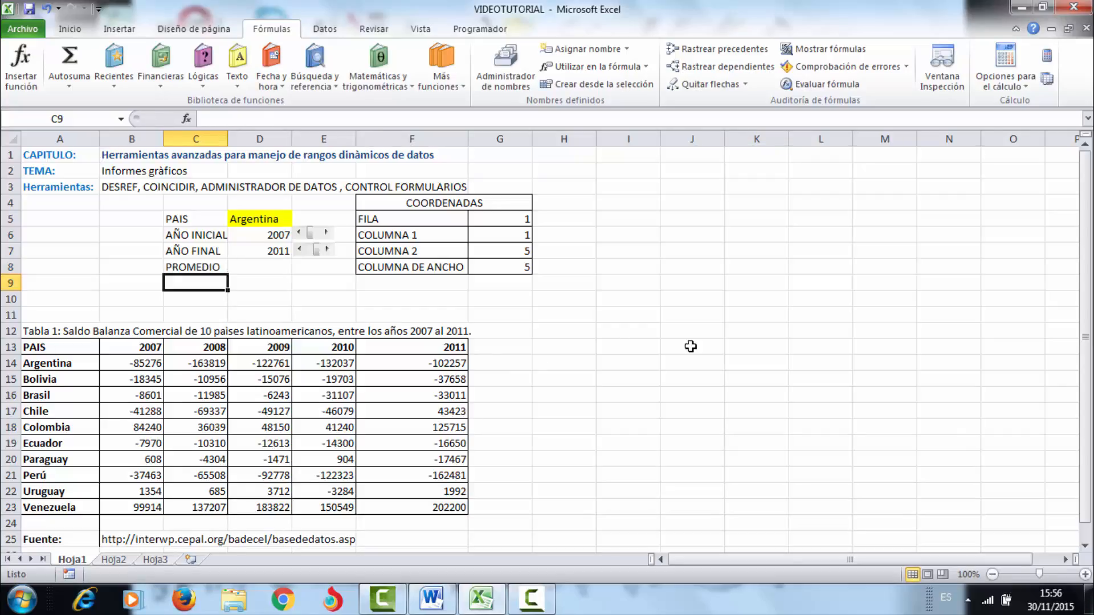
Step: Calculate the average of the named range BC_AÑOS in cell D8 with the PROMEDIO function
{"action": "key", "text": "Up"}
{"action": "key", "text": "Right"}
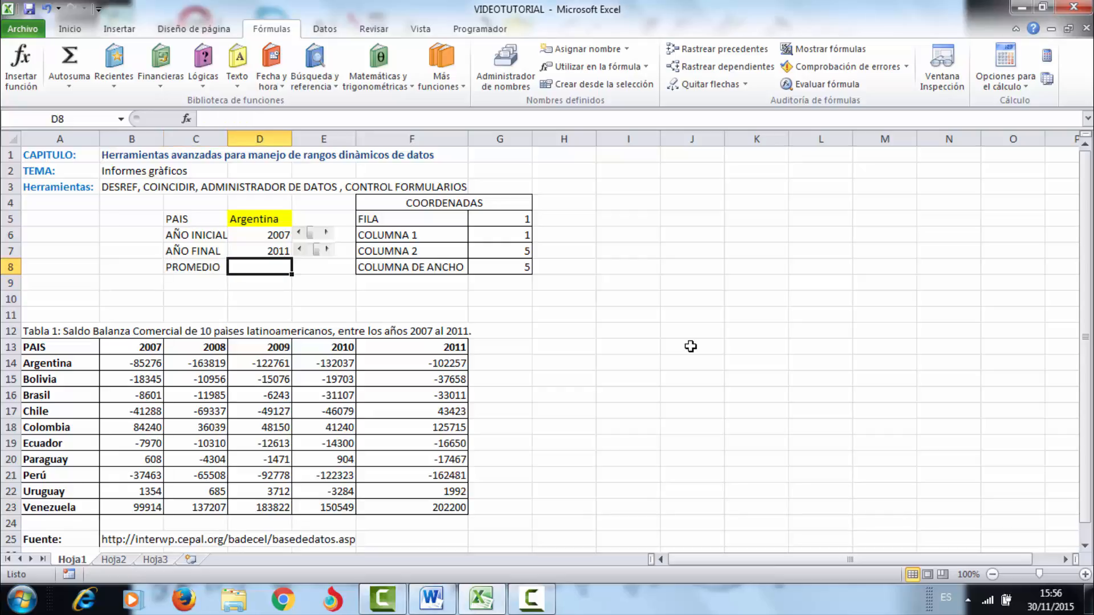
{"action": "type", "text": "=PRO"}
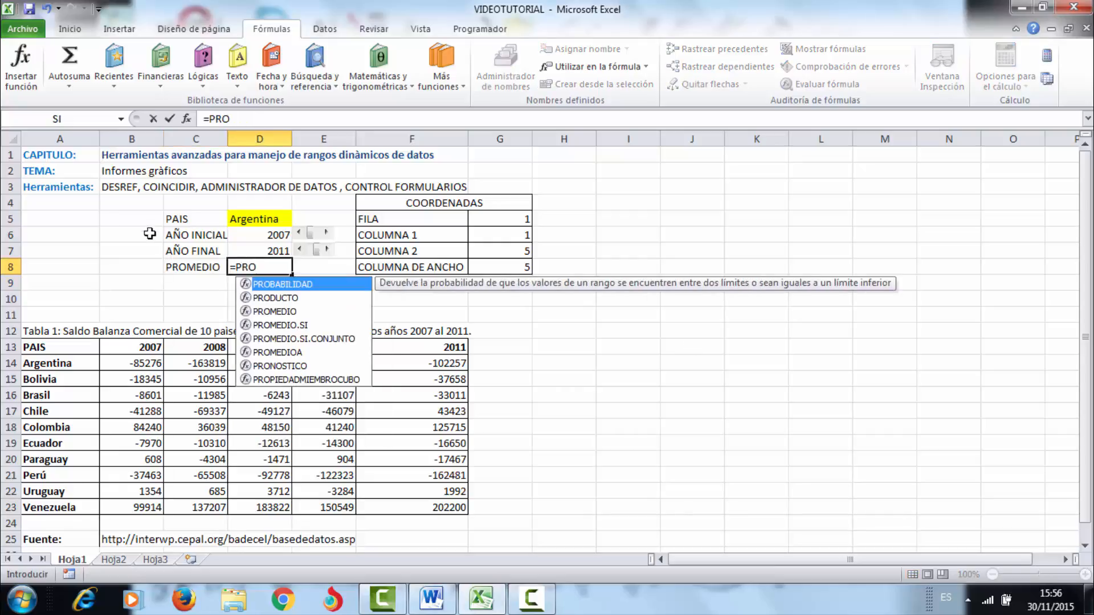
{"action": "double_click", "coordinate": [240, 310]}
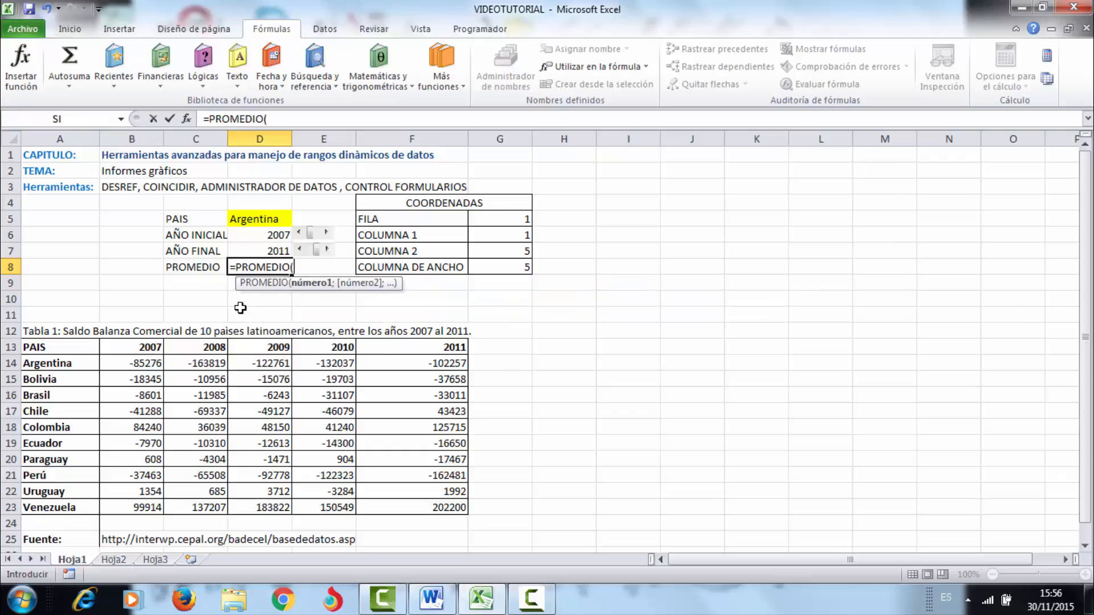
{"action": "type", "text": "BC"}
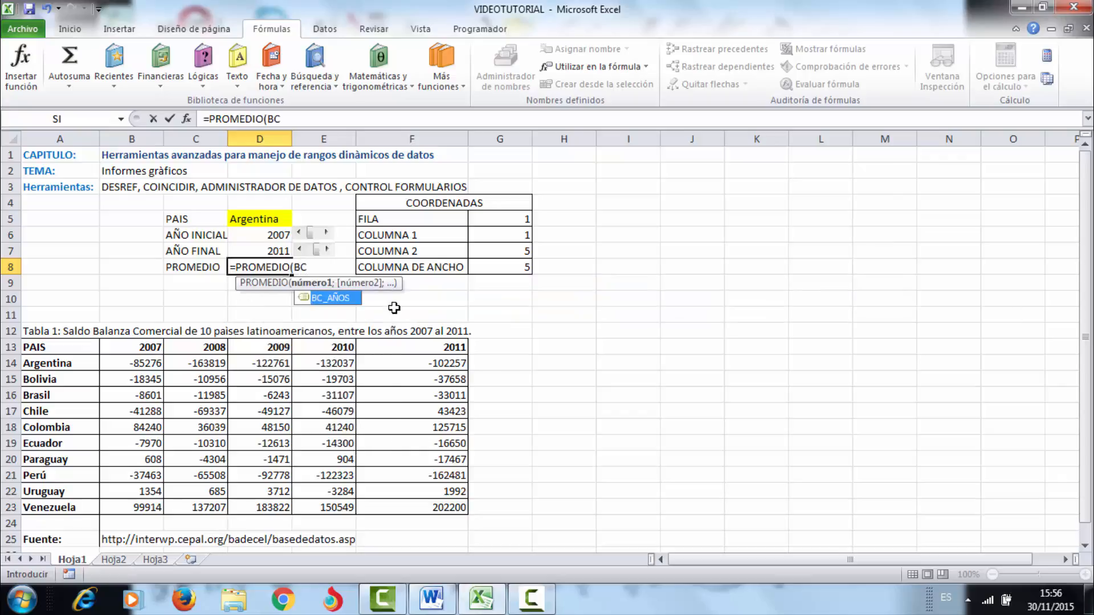
{"action": "double_click", "coordinate": [303, 294]}
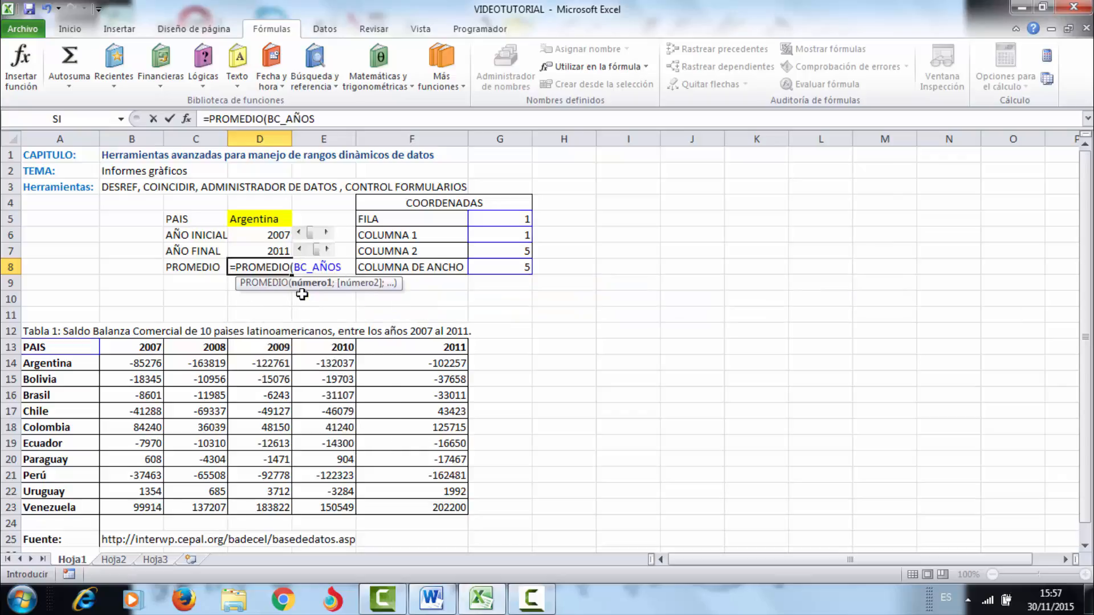
{"action": "type", "text": ")"}
{"action": "key", "text": "Return"}
Step: Enter the labels MINIMO, MAXIMO and DESV. ESTANDAR in cells C9 to C11
{"action": "left_click", "coordinate": [211, 281]}
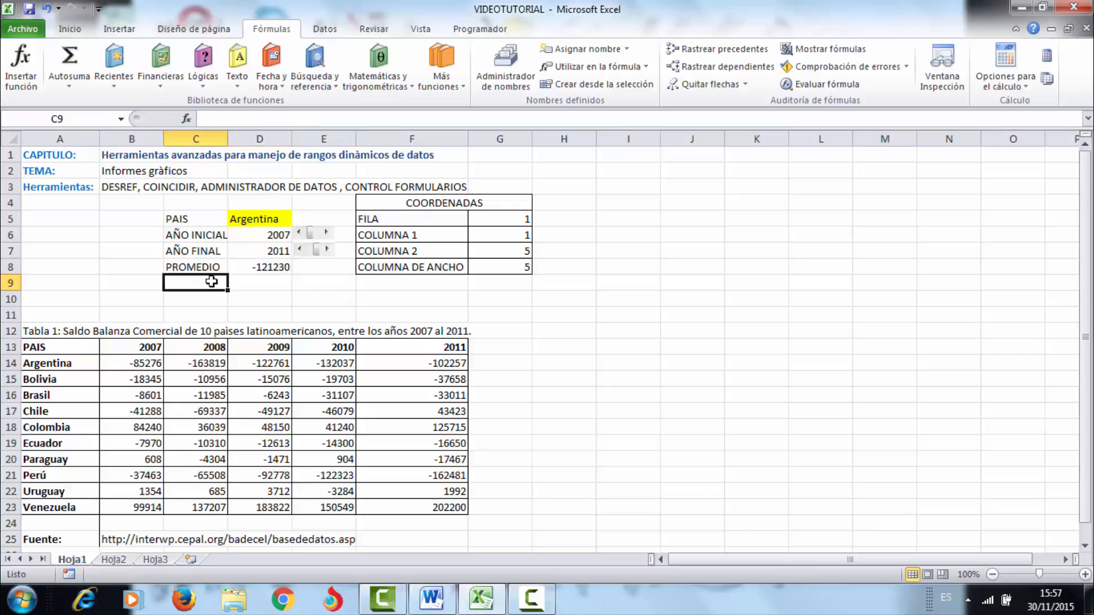
{"action": "type", "text": "MINIMO"}
{"action": "key", "text": "Return"}
{"action": "type", "text": "MAXIMO"}
{"action": "key", "text": "Return"}
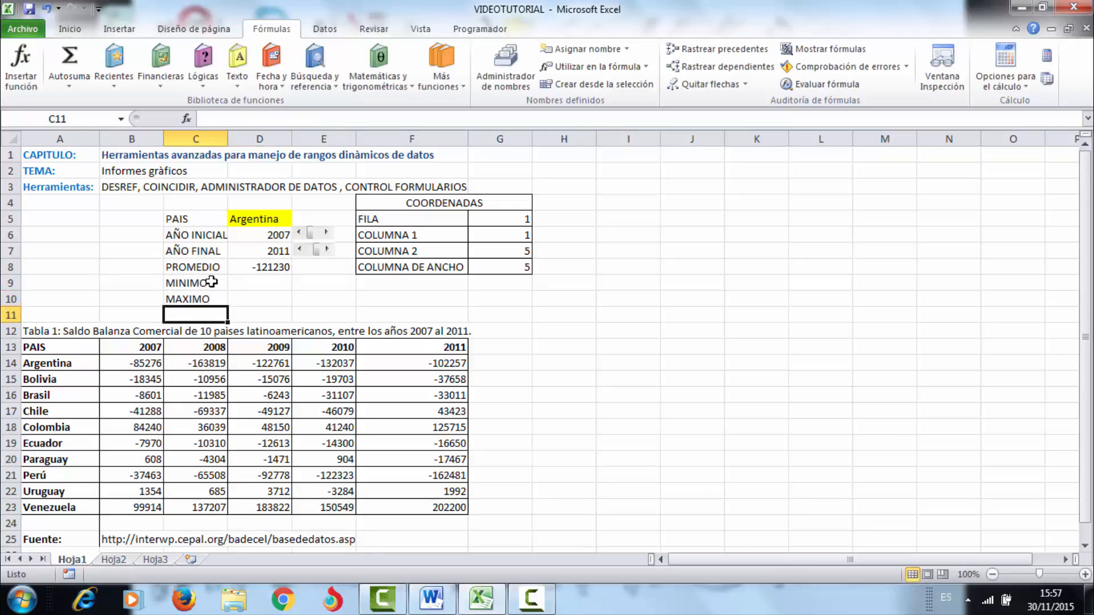
{"action": "type", "text": "DESV"}
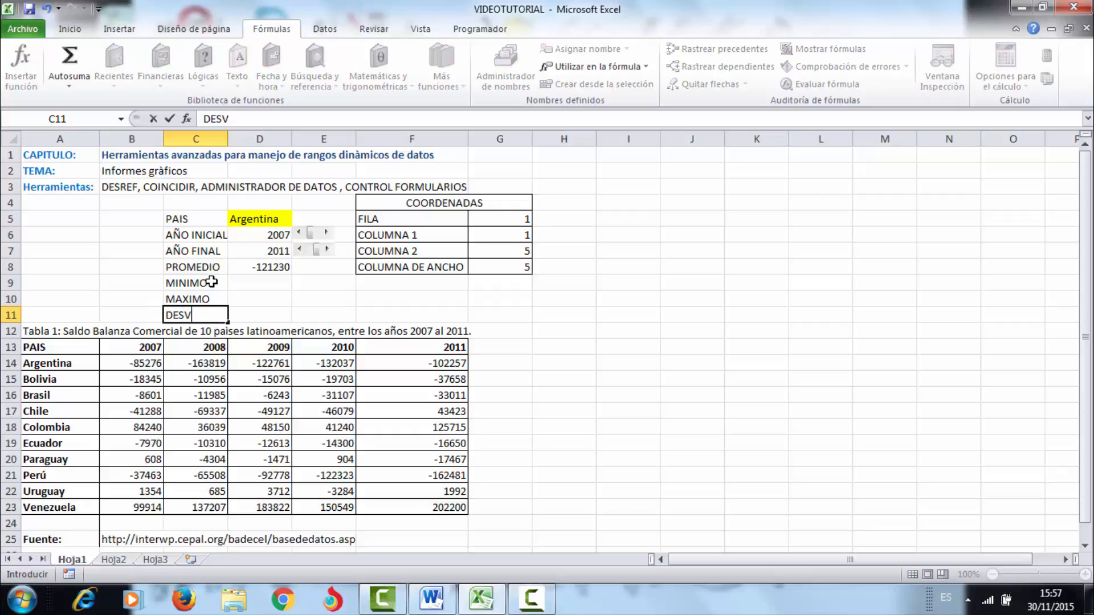
{"action": "type", "text": ". ESTANDA"}
{"action": "type", "text": "R"}
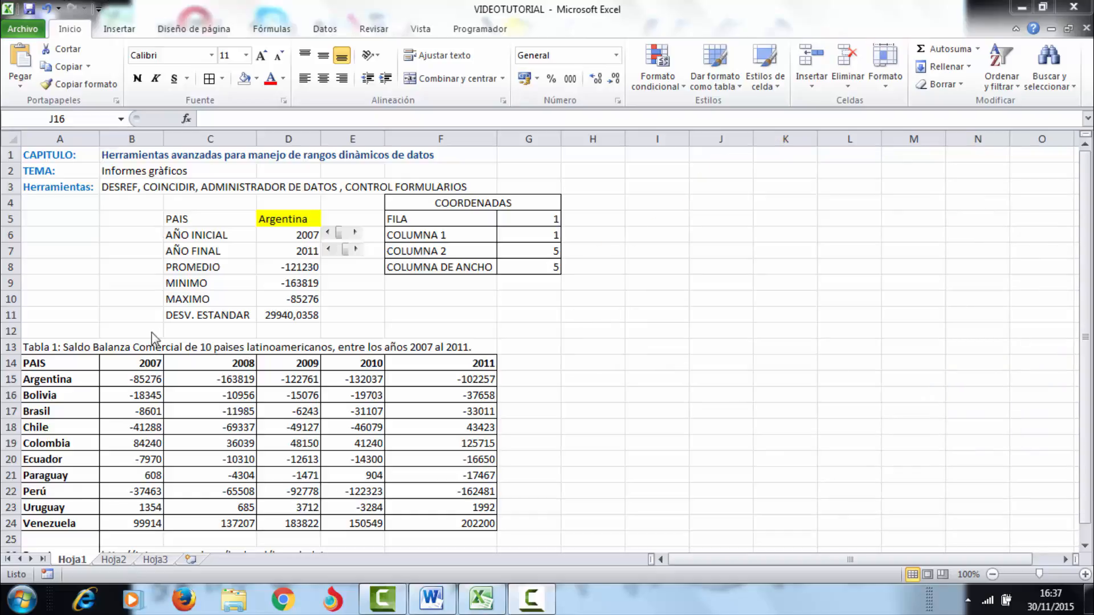
Step: Fill the PROMEDIO label and its value in C8:D8 with the lightest orange theme colour
{"action": "left_click", "coordinate": [241, 260]}
{"action": "left_click_drag", "start_coordinate": [241, 260], "coordinate": [290, 267]}
{"action": "left_click", "coordinate": [257, 78]}
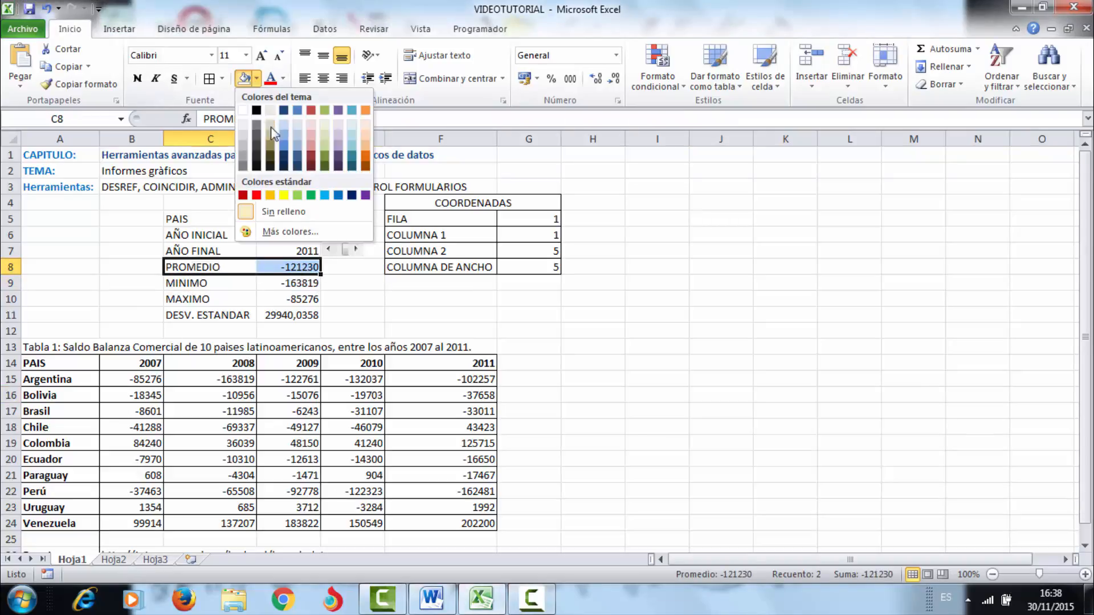
{"action": "left_click", "coordinate": [365, 123]}
{"action": "left_click", "coordinate": [662, 280]}
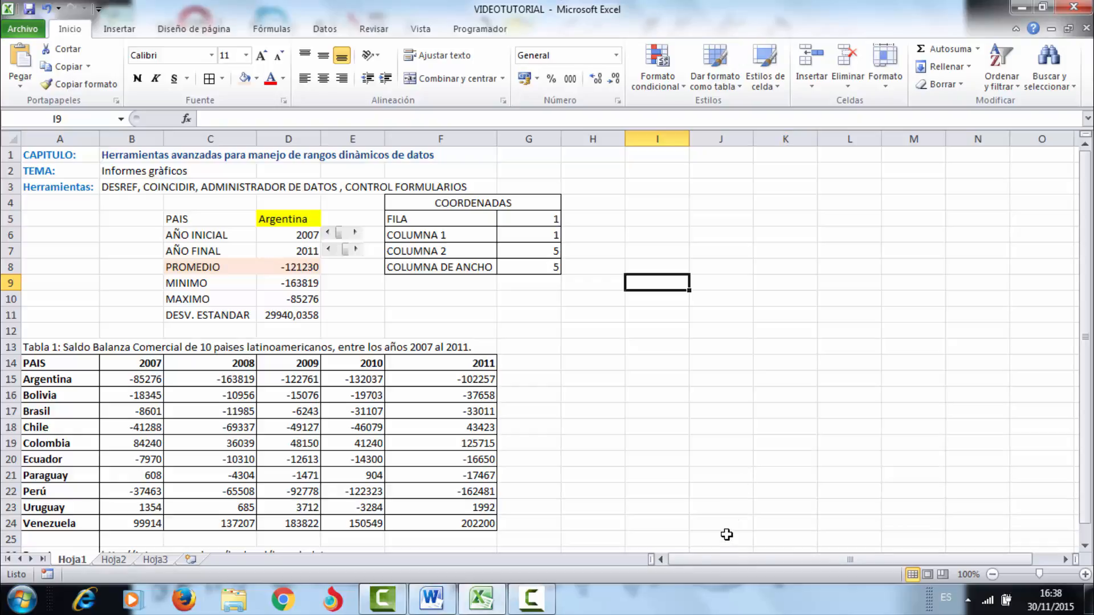
Step: Start a new workbook-level defined name called AÑOS_GRAFICO in the name manager
{"action": "left_click", "coordinate": [310, 31]}
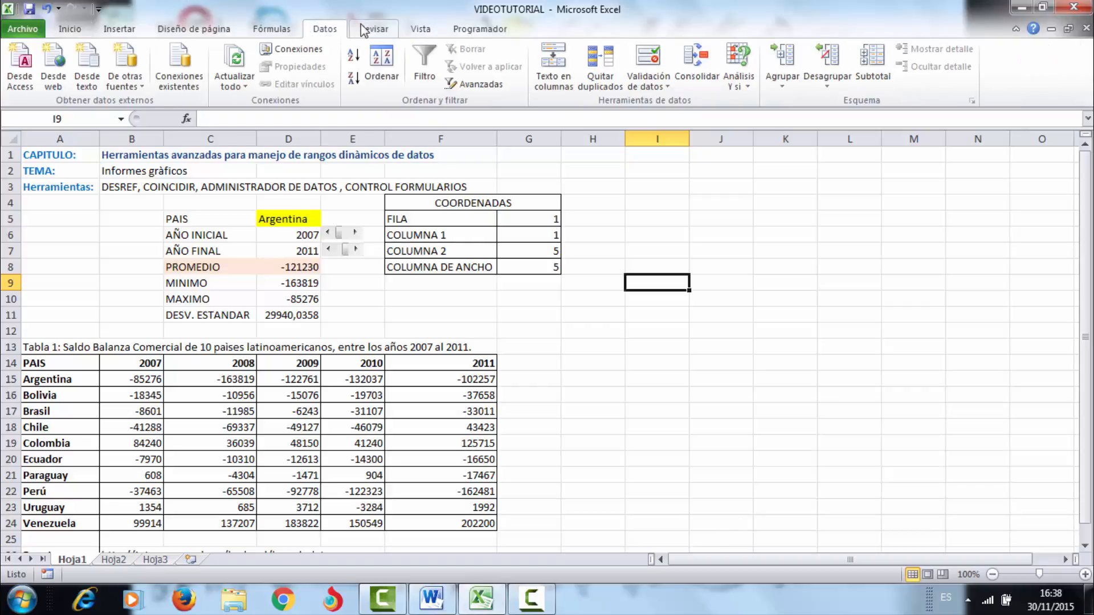
{"action": "left_click", "coordinate": [268, 29]}
{"action": "left_click", "coordinate": [505, 66]}
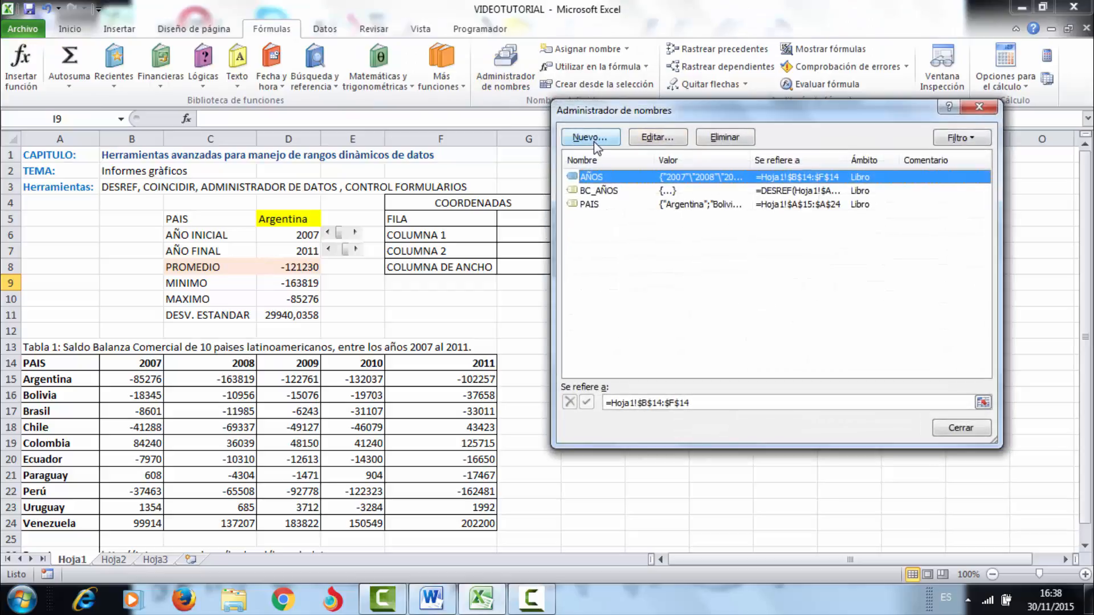
{"action": "left_click", "coordinate": [591, 137]}
{"action": "type", "text": "AÑ"}
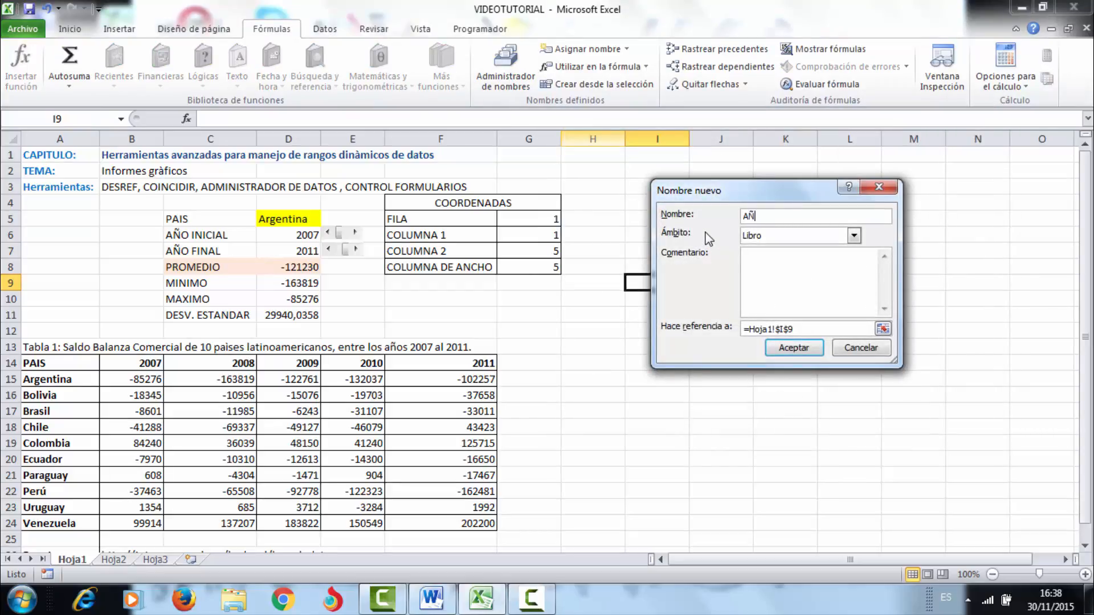
{"action": "type", "text": "OS_GRAFICO"}
Step: Define AÑOS_GRAFICO with DESREF from Hoja1!$A$14, row offset 0, column offset $G$6, height 1 and width $G$8, and save it
{"action": "double_click", "coordinate": [755, 330]}
{"action": "type", "text": "=DESREF("}
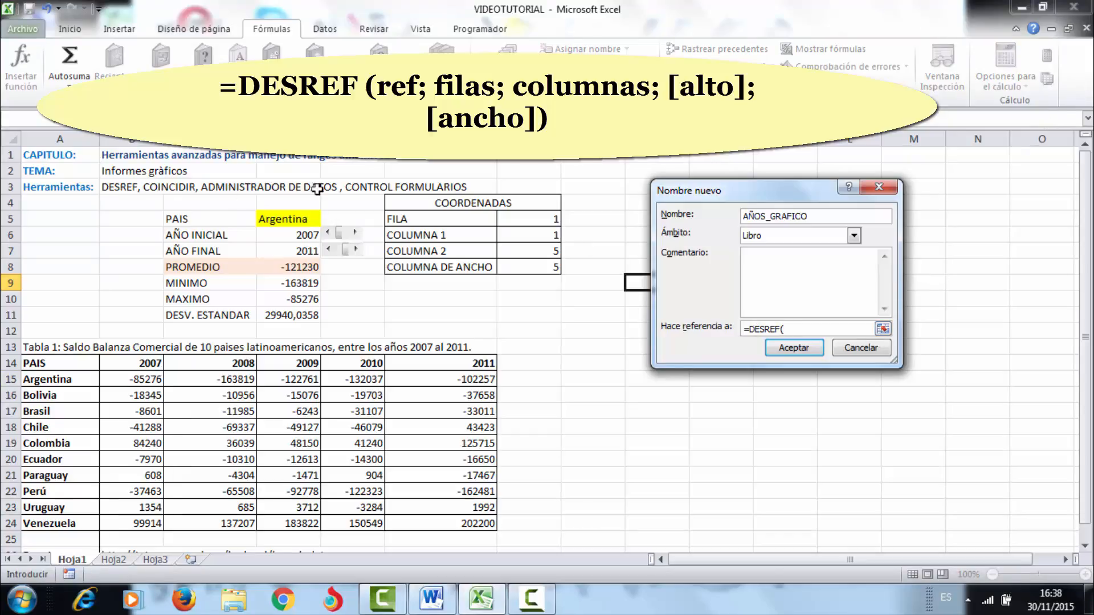
{"action": "left_click", "coordinate": [68, 364]}
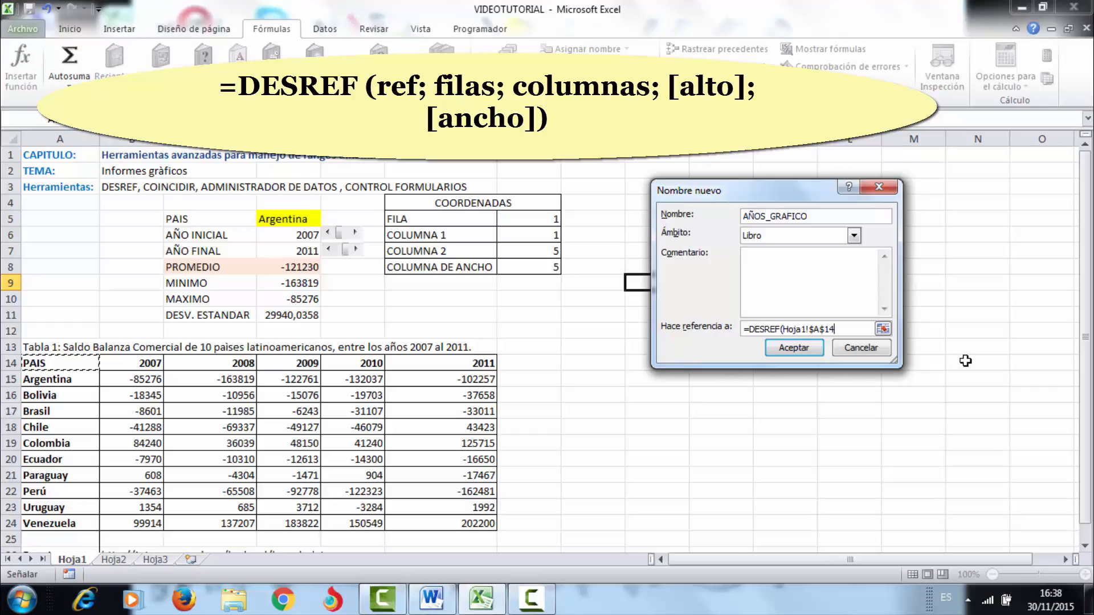
{"action": "type", "text": ";0;"}
{"action": "left_click", "coordinate": [534, 234]}
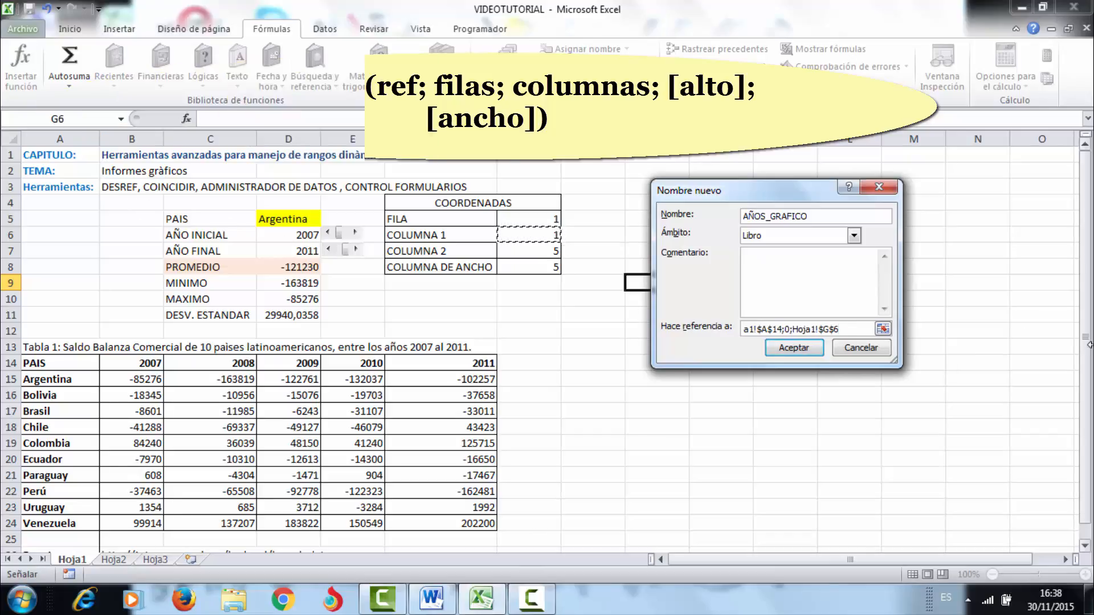
{"action": "type", "text": ";"}
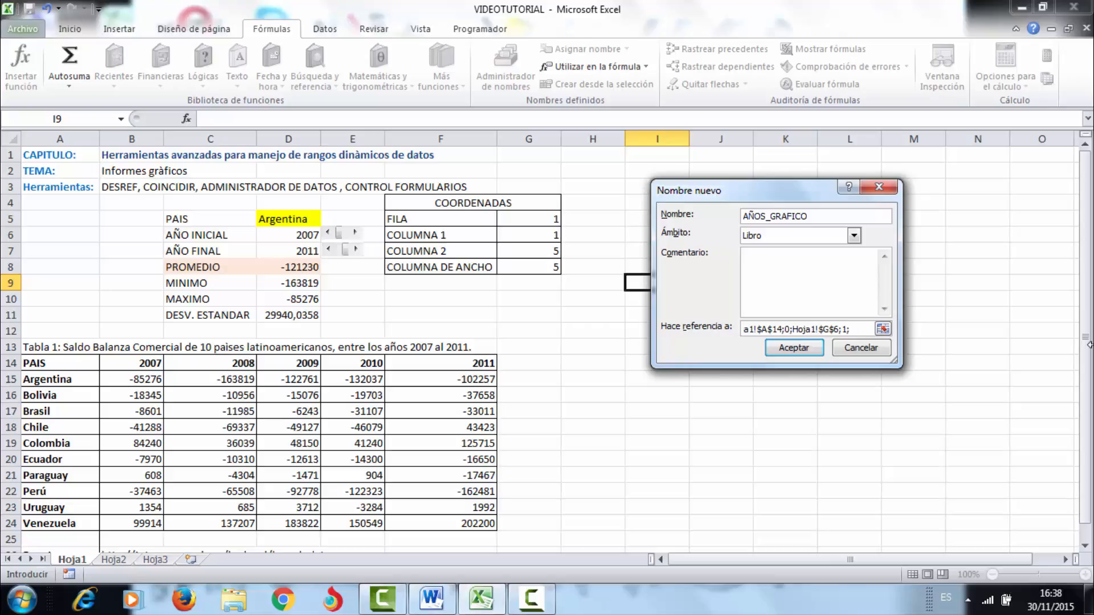
{"action": "type", "text": "1;"}
{"action": "left_click", "coordinate": [553, 267]}
{"action": "left_click", "coordinate": [786, 349]}
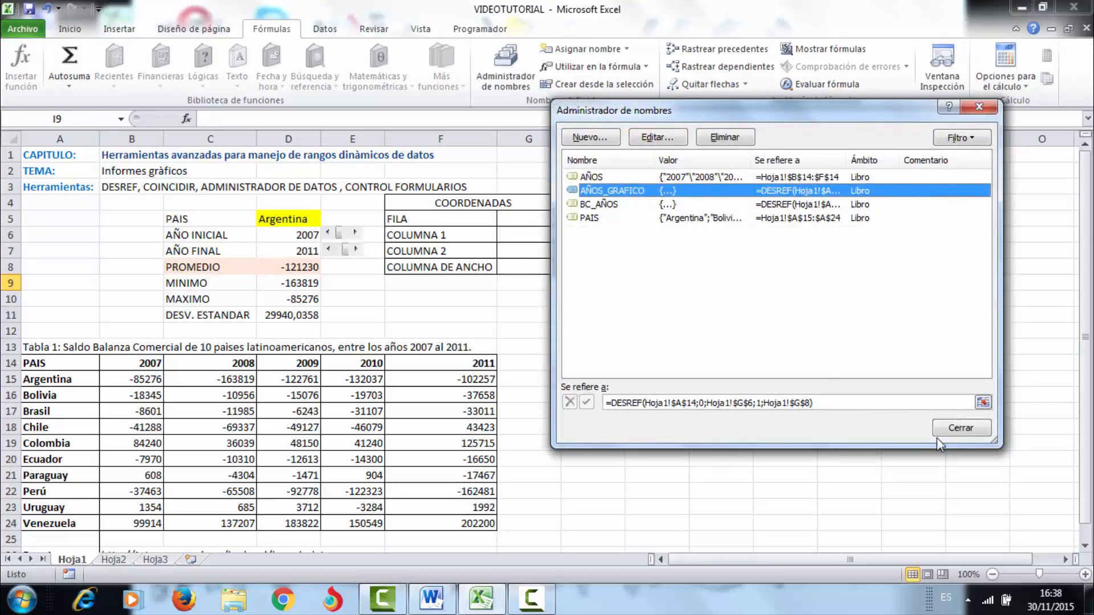
Step: Check which header cells the dynamic name AÑOS_GRAFICO covers and close the name manager
{"action": "left_click", "coordinate": [713, 401]}
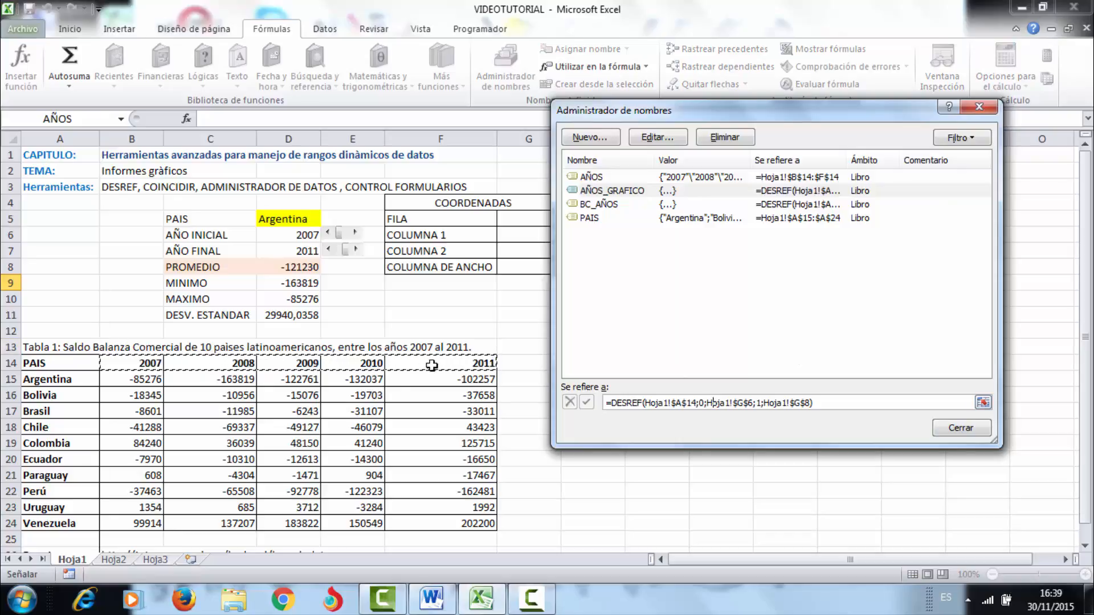
{"action": "left_click", "coordinate": [961, 428]}
{"action": "left_click", "coordinate": [739, 386]}
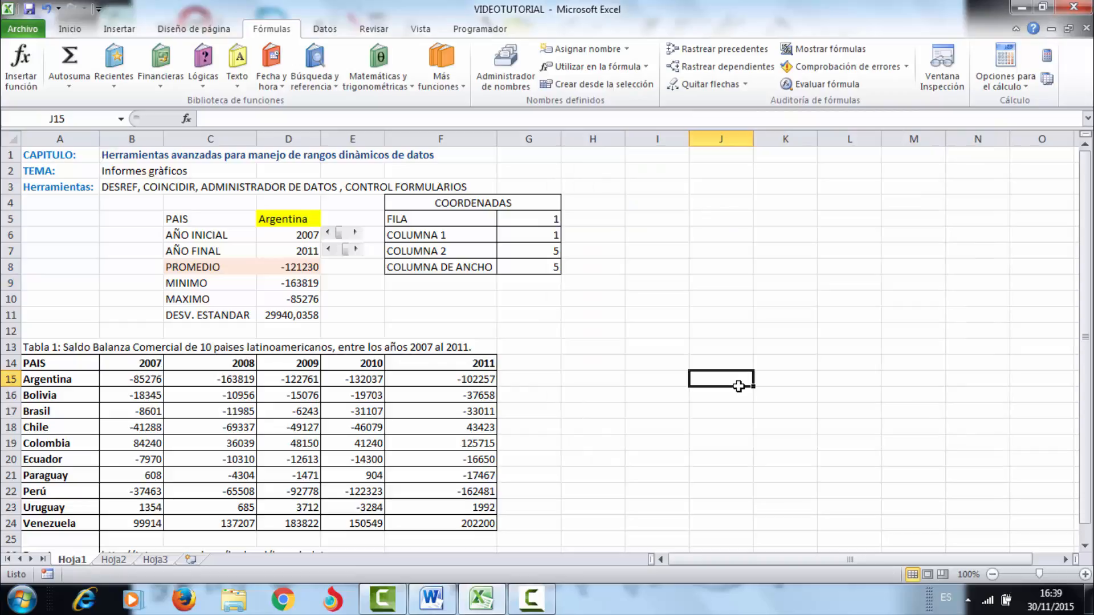
Step: Start a title formula in cell I10 joining the text " SALDO DE LA BALANZA COMERCIAL: " with the country in D5
{"action": "mouse_move", "coordinate": [532, 599]}
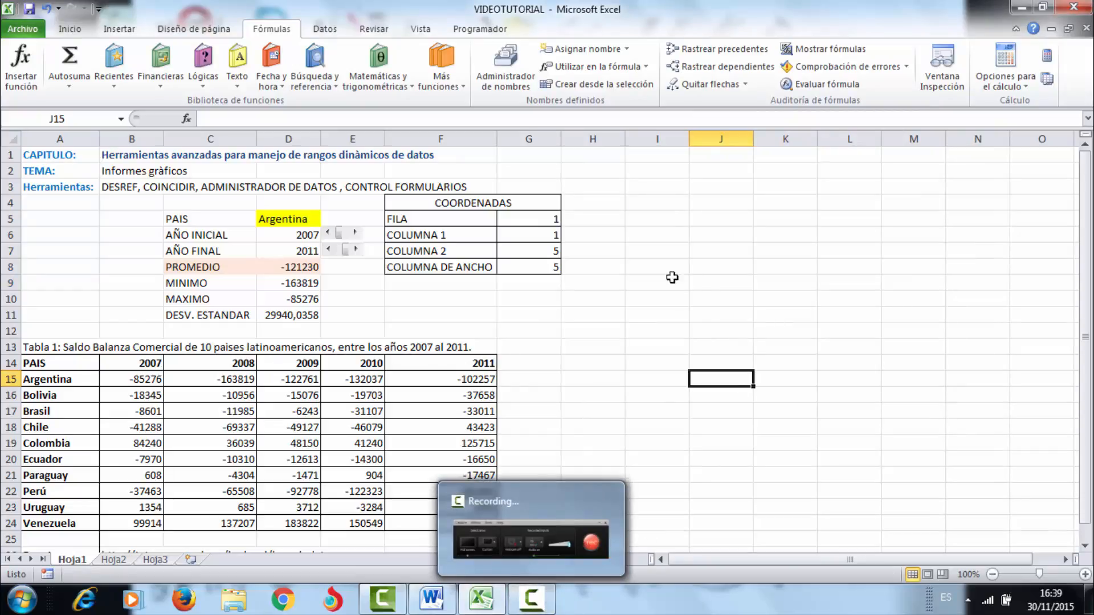
{"action": "left_click", "coordinate": [658, 313]}
{"action": "left_click", "coordinate": [658, 298]}
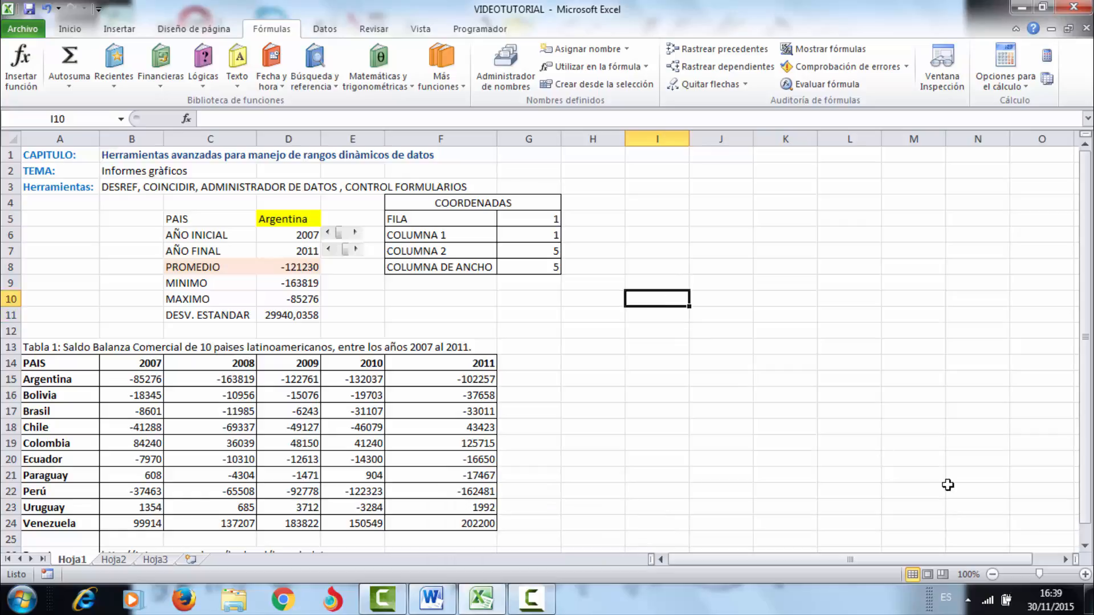
{"action": "type", "text": "="}
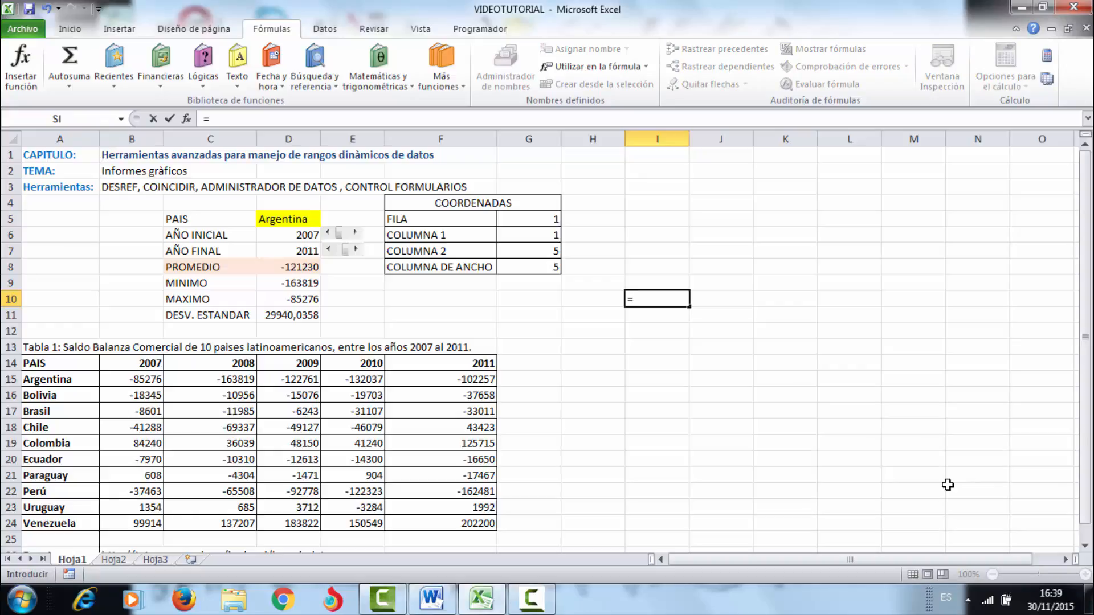
{"action": "type", "text": "\" SALDO DE"}
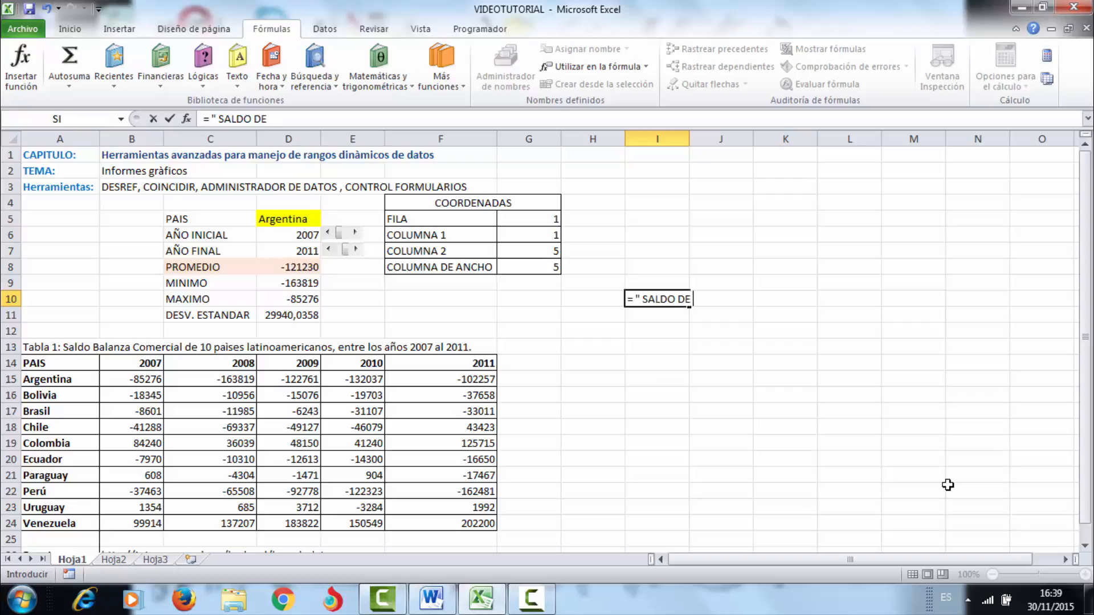
{"action": "type", "text": " LA BALANZA"}
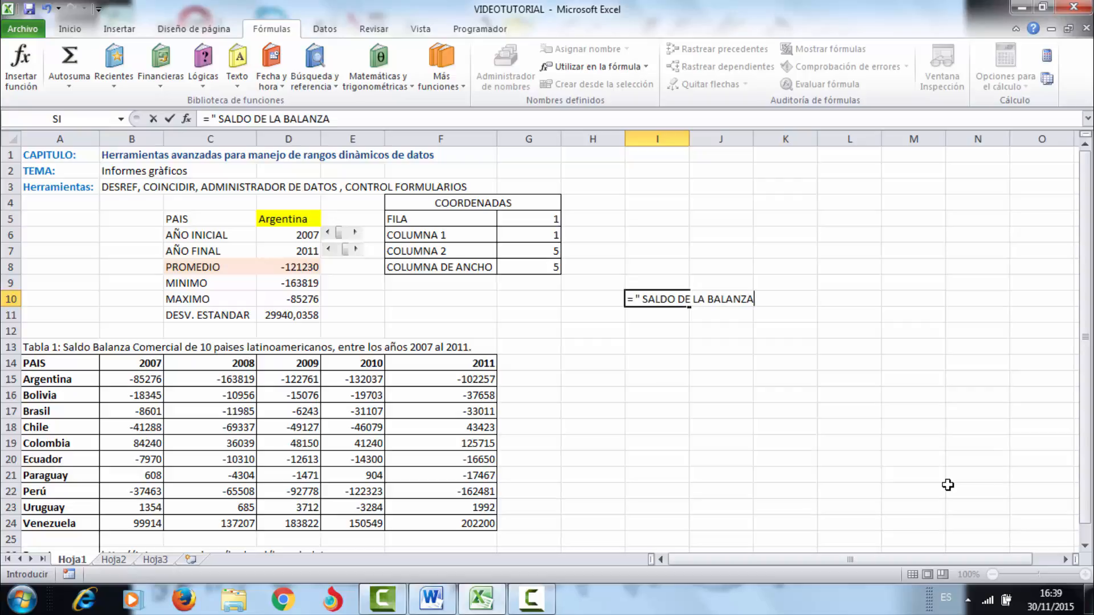
{"action": "type", "text": " COMERCIAL:"}
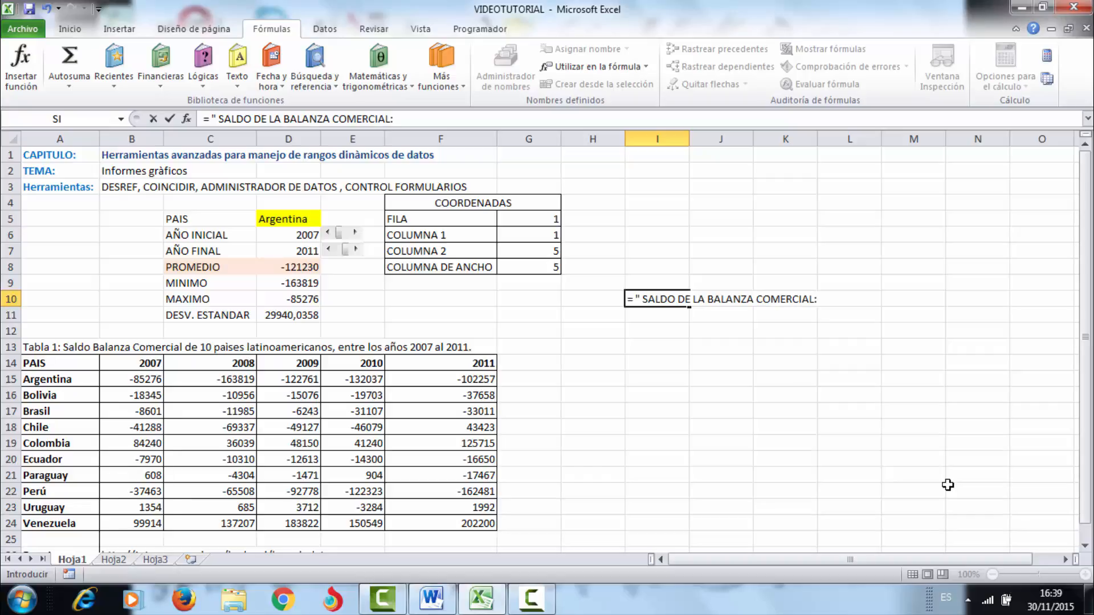
{"action": "type", "text": " \" &"}
{"action": "left_click", "coordinate": [297, 218]}
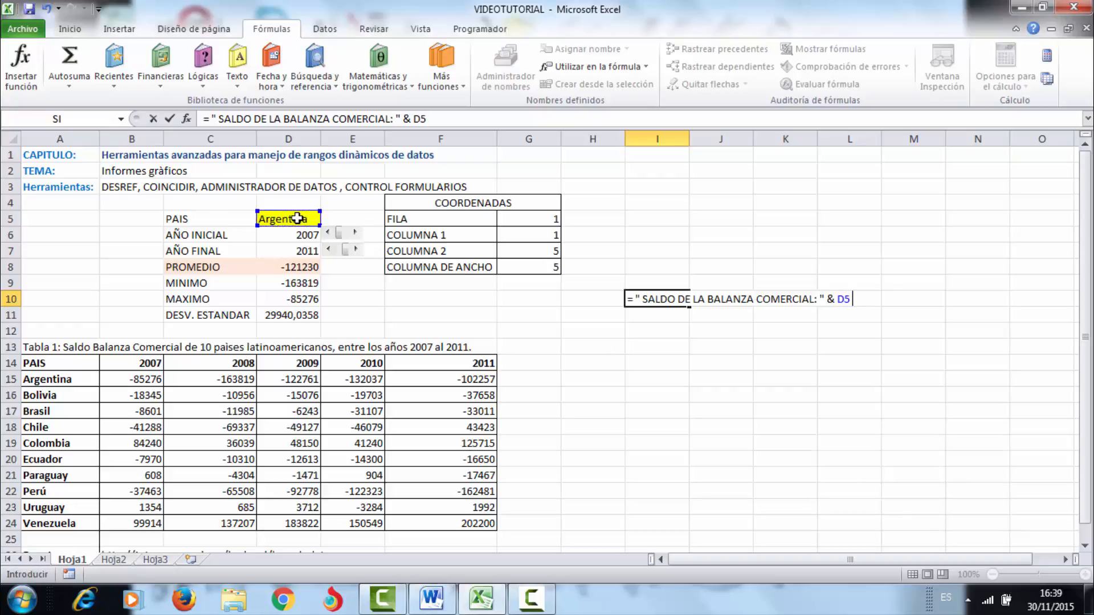
Step: Append the text " DE ENTRE LOS AÑOS " and the initial year in D6 to the title formula
{"action": "type", "text": "&"}
{"action": "type", "text": " \" DE ENTR"}
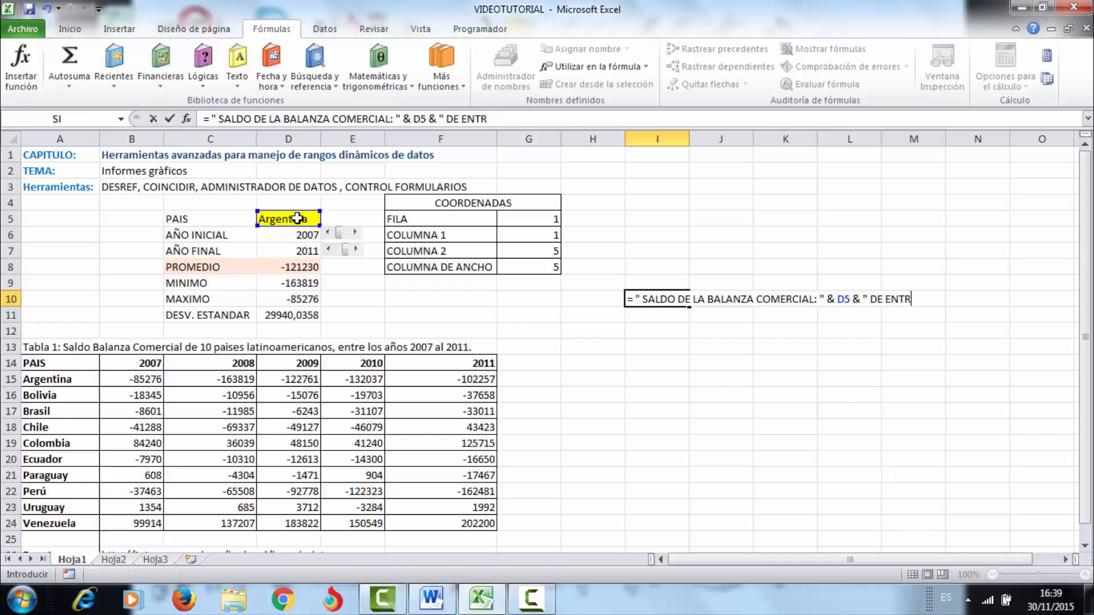
{"action": "type", "text": "E LOS AÑOS"}
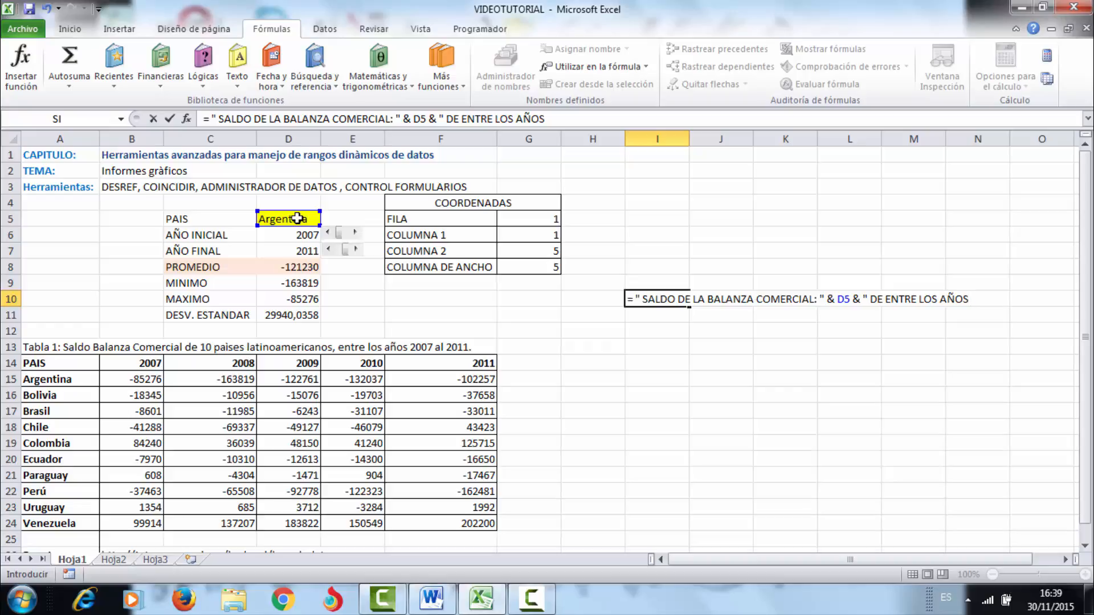
{"action": "type", "text": " \" &"}
{"action": "left_click", "coordinate": [290, 235]}
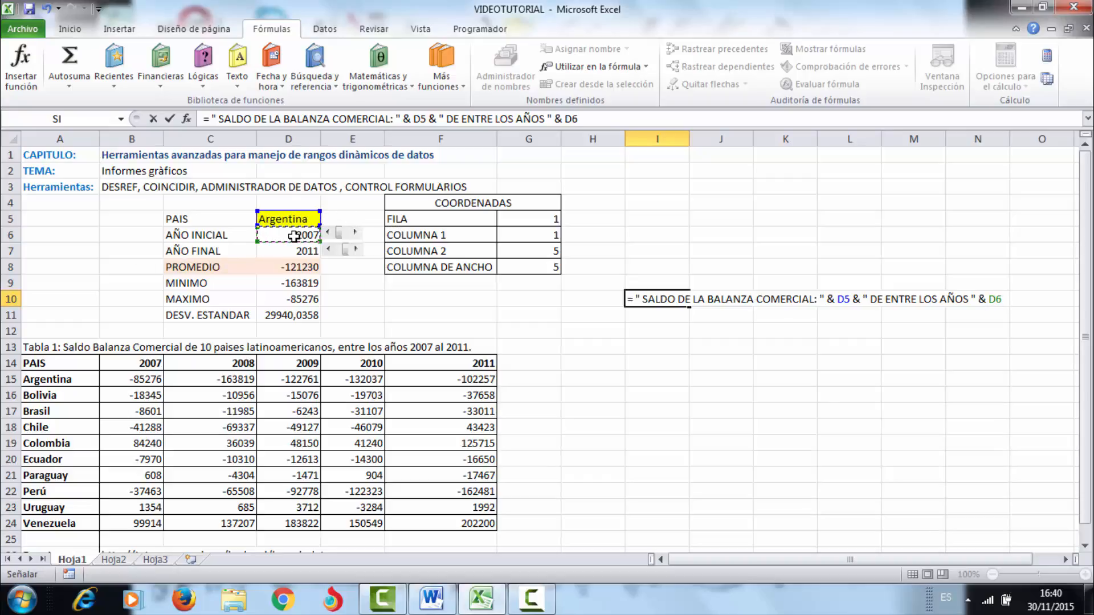
Step: Complete the title formula in I10 with the text " AL " and the final year in D7
{"action": "type", "text": "& \" AL"}
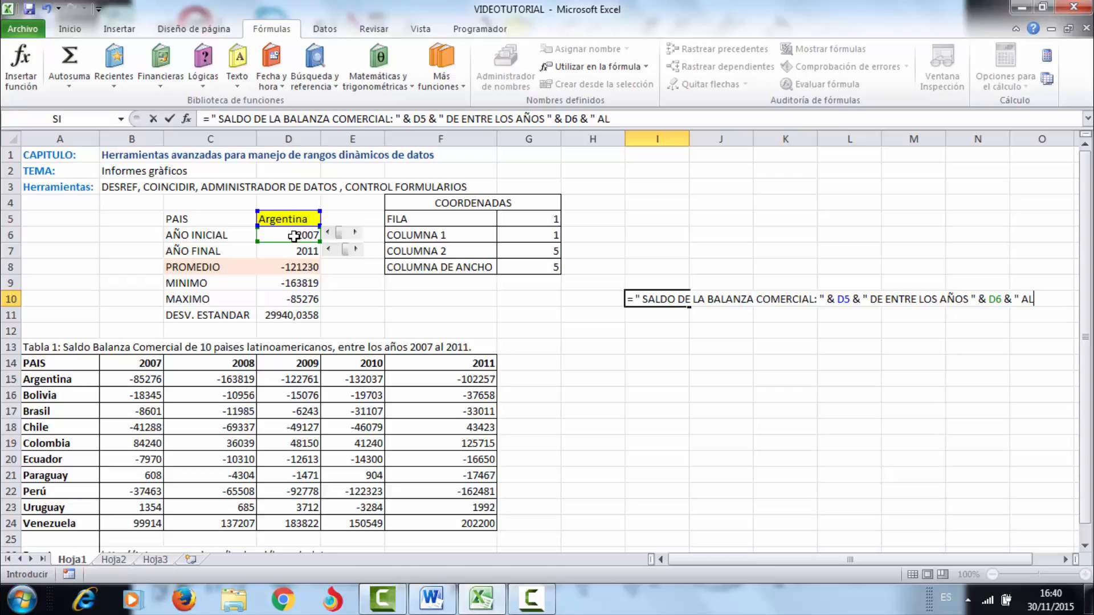
{"action": "key", "text": "BackSpace"}
{"action": "key", "text": "BackSpace"}
{"action": "type", "text": "AL \" &"}
{"action": "left_click", "coordinate": [280, 252]}
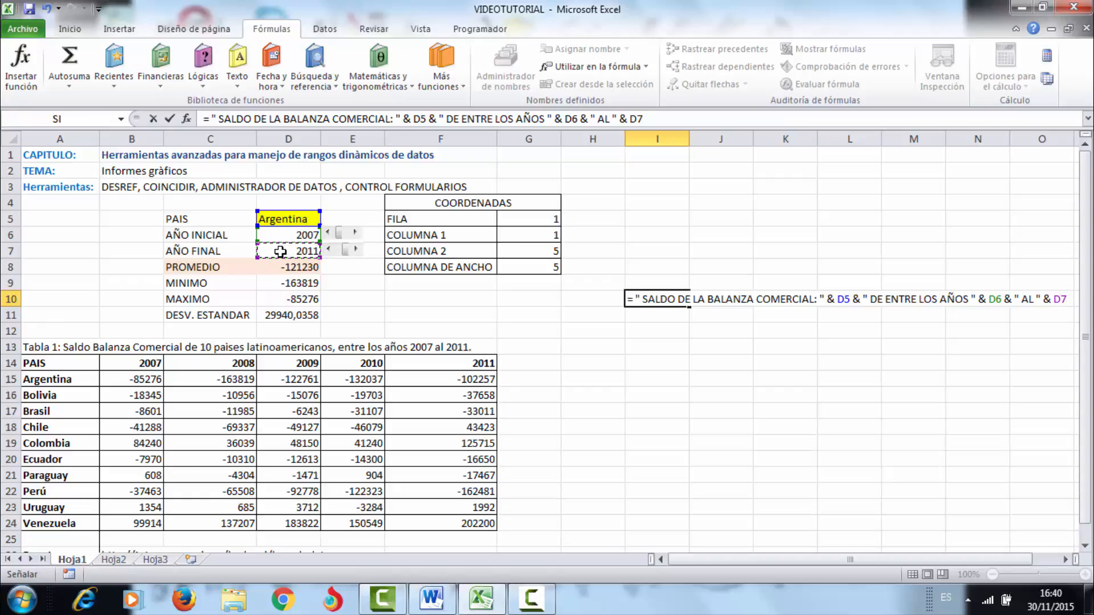
{"action": "key", "text": "Return"}
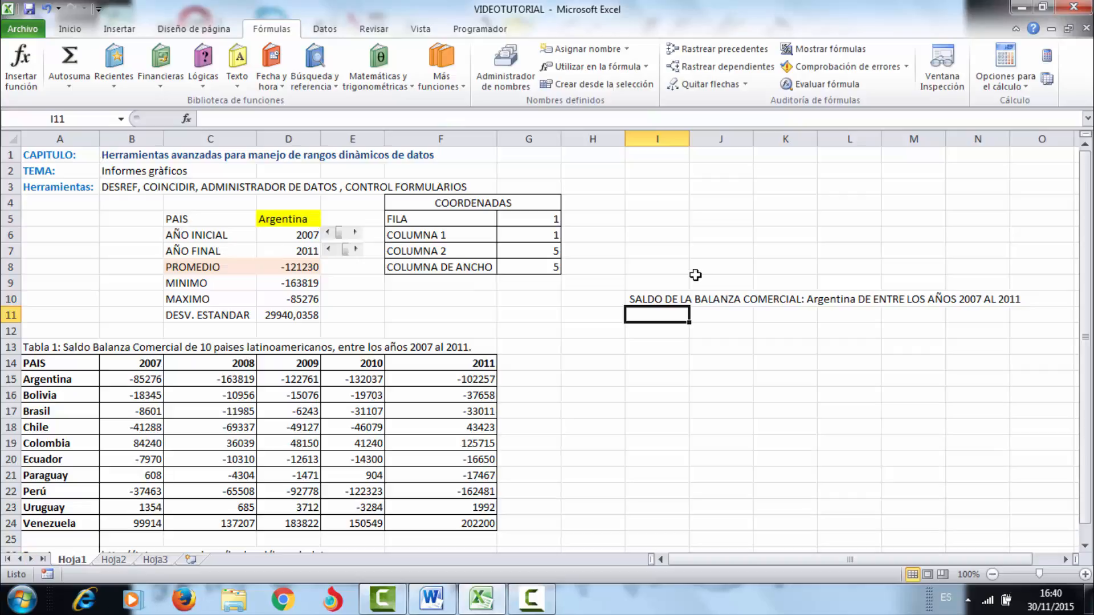
{"action": "left_click", "coordinate": [671, 301]}
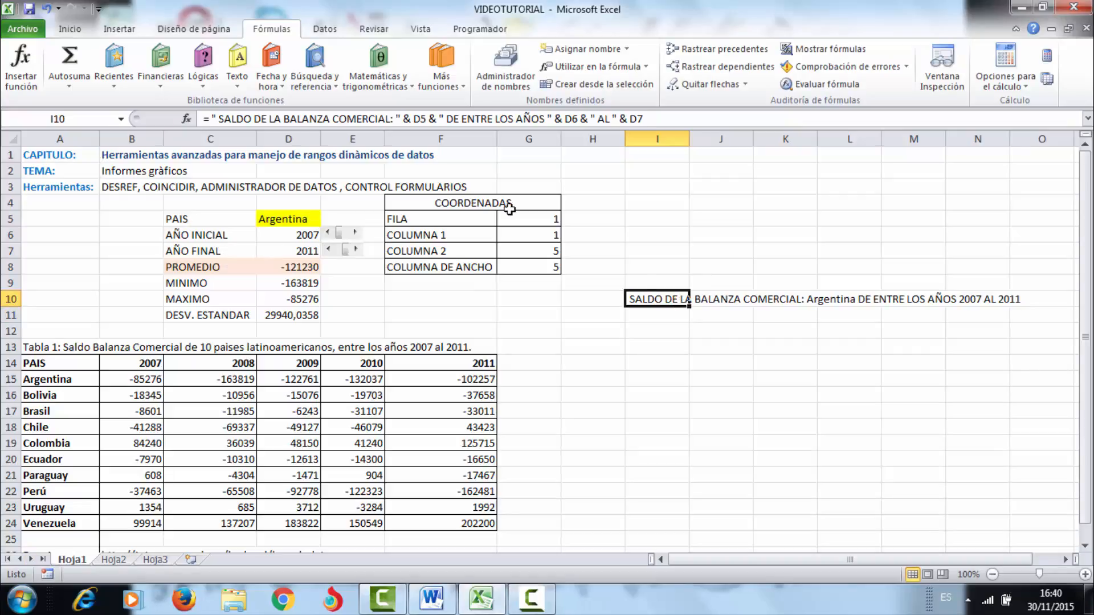
Step: Insert a blank 2D line chart on Hoja1 from an empty cell beside the table
{"action": "left_click", "coordinate": [658, 345]}
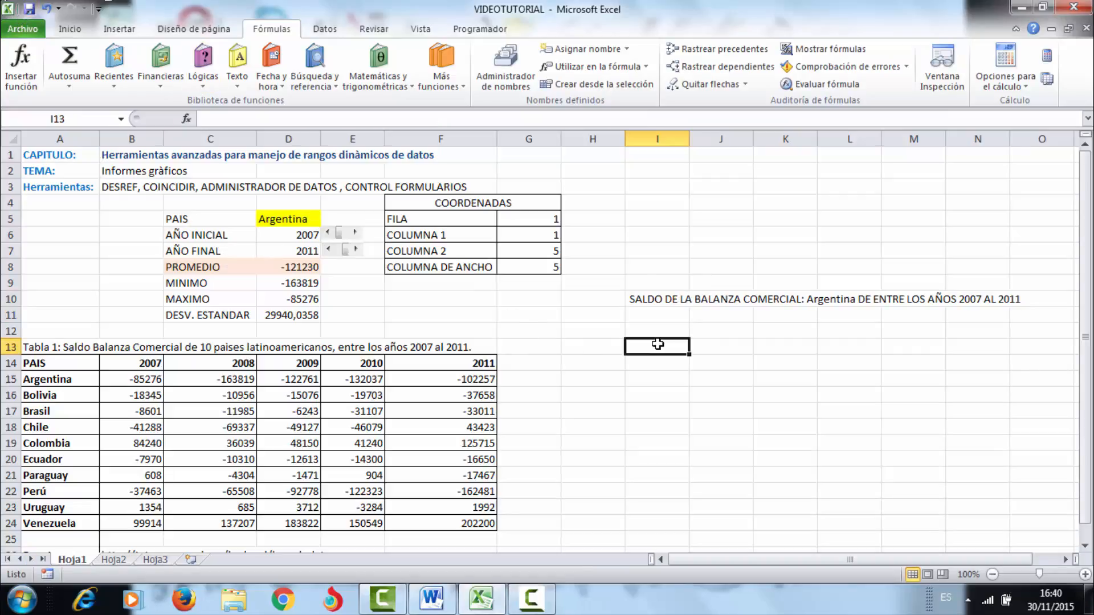
{"action": "left_click", "coordinate": [104, 30]}
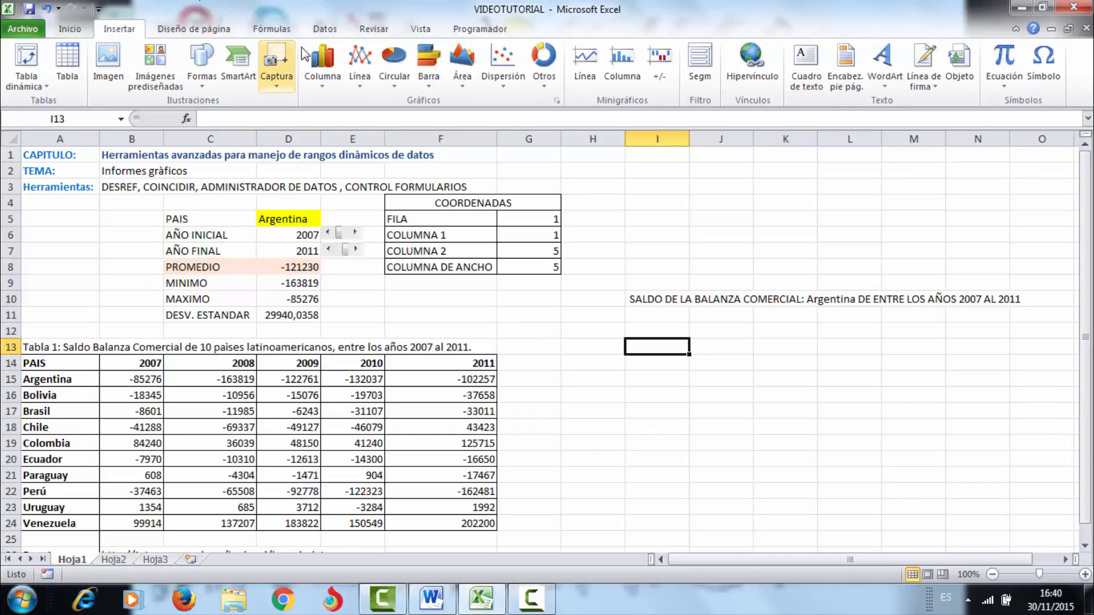
{"action": "left_click", "coordinate": [356, 84]}
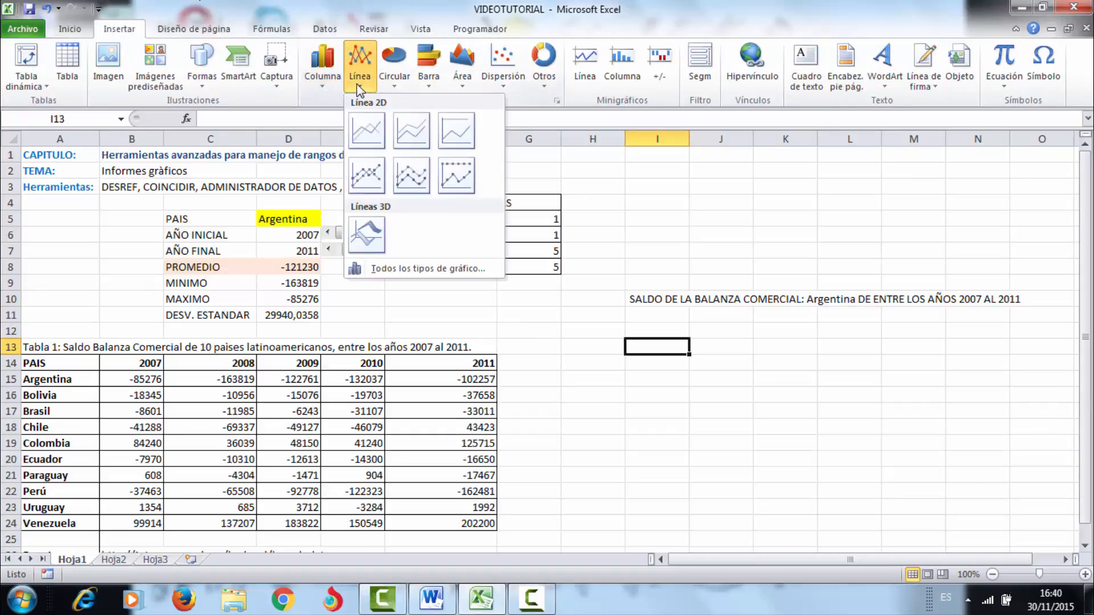
{"action": "left_click", "coordinate": [378, 138]}
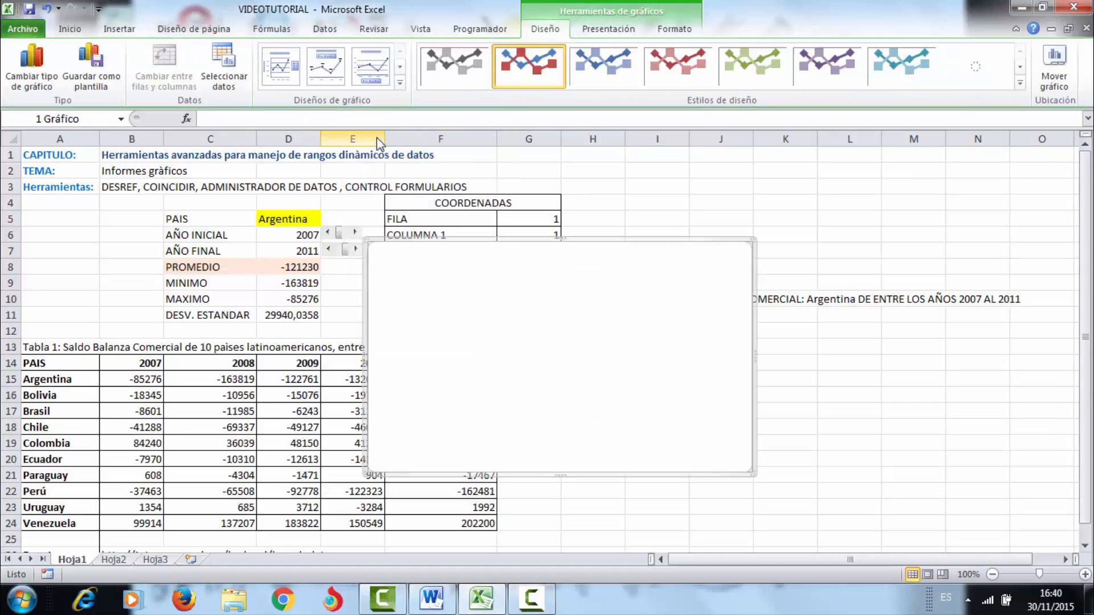
Step: Add a series to the chart's data source and link its name to the country in cell D5
{"action": "right_click", "coordinate": [594, 379]}
{"action": "left_click", "coordinate": [661, 233]}
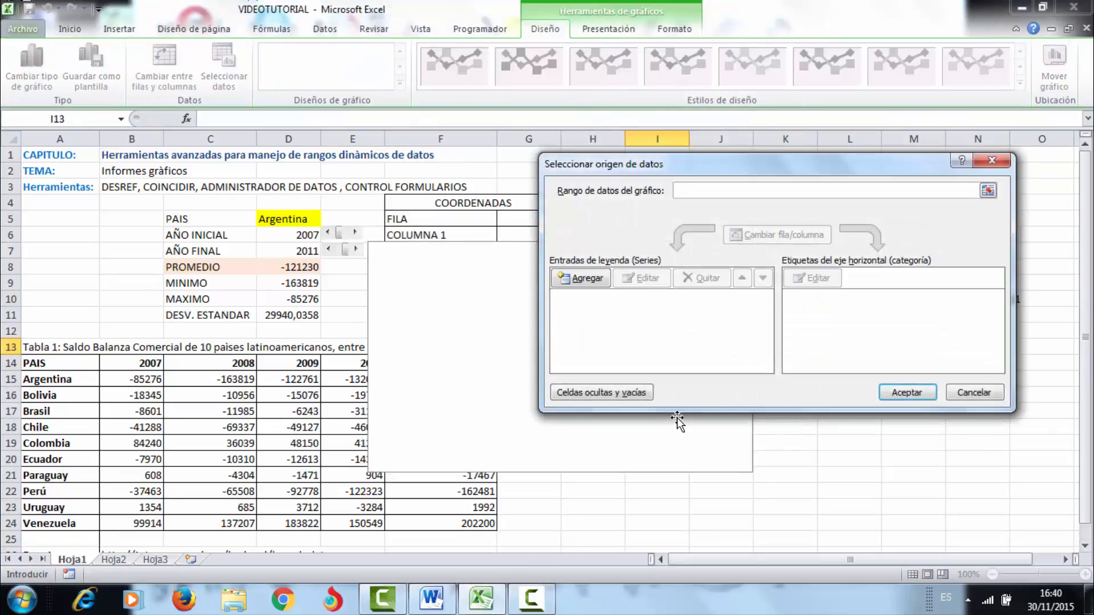
{"action": "left_click", "coordinate": [578, 279]}
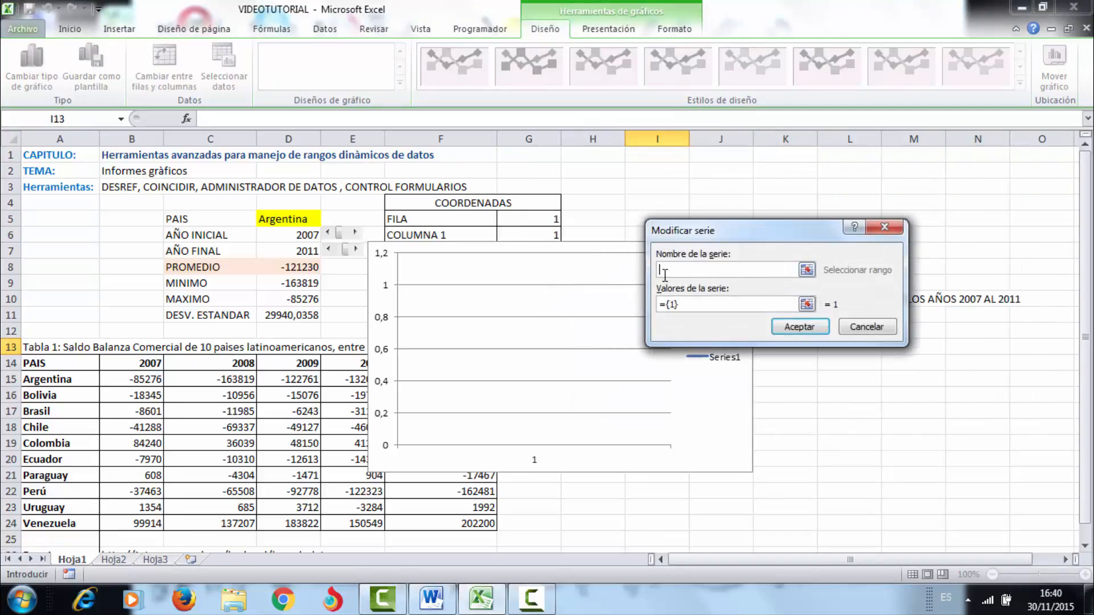
{"action": "left_click", "coordinate": [277, 218]}
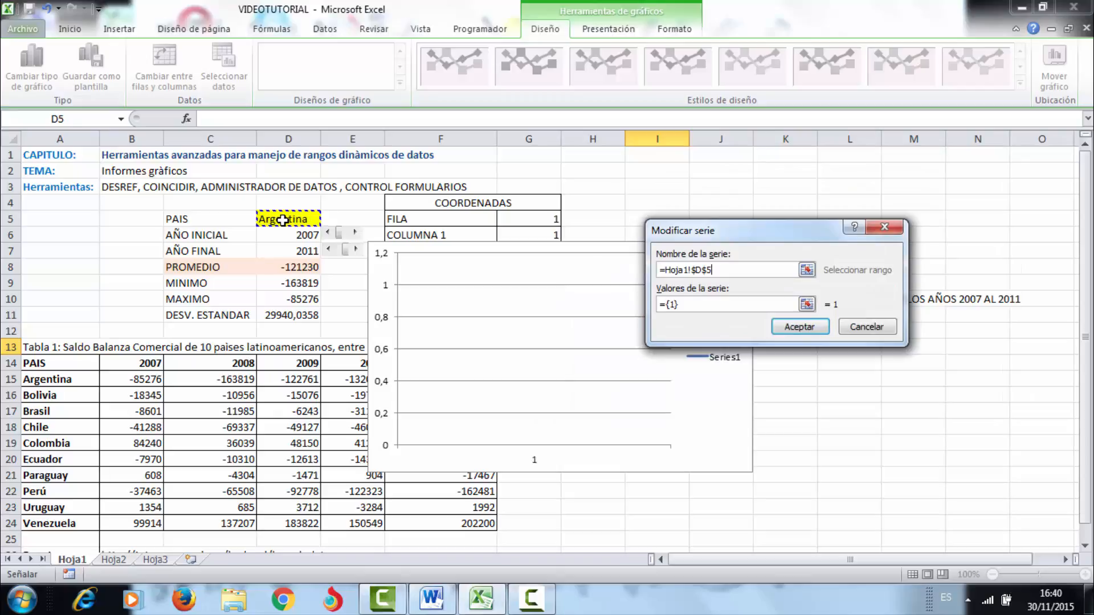
Step: Set the series values to the dynamic name =Hoja1!BC_AÑOS and accept the series
{"action": "left_click", "coordinate": [705, 308]}
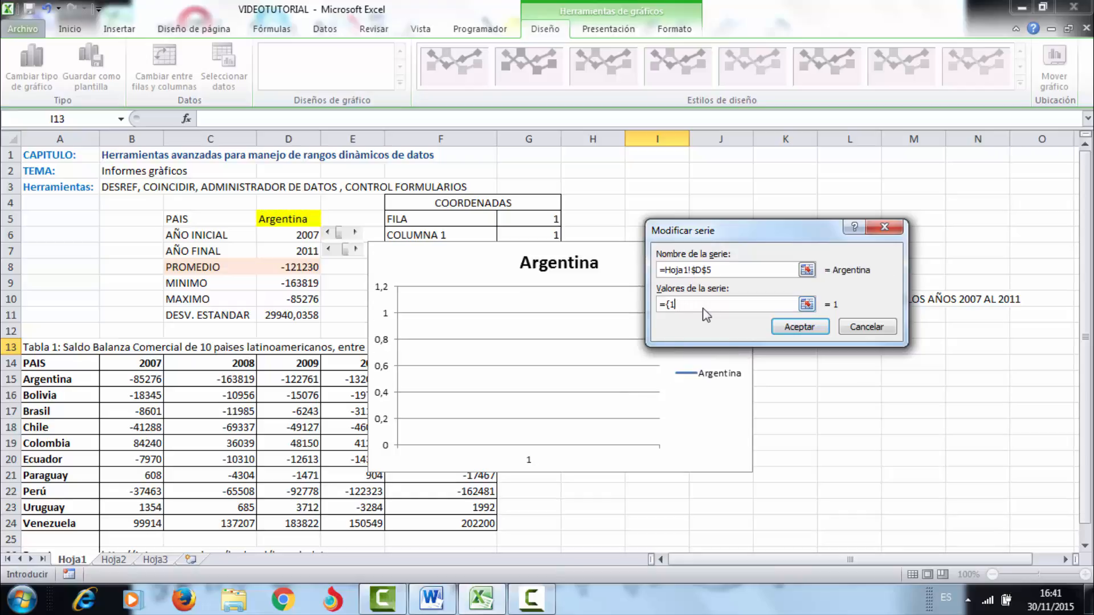
{"action": "left_click", "coordinate": [908, 440]}
{"action": "key", "text": "BackSpace"}
{"action": "key", "text": "BackSpace"}
{"action": "key", "text": "F3"}
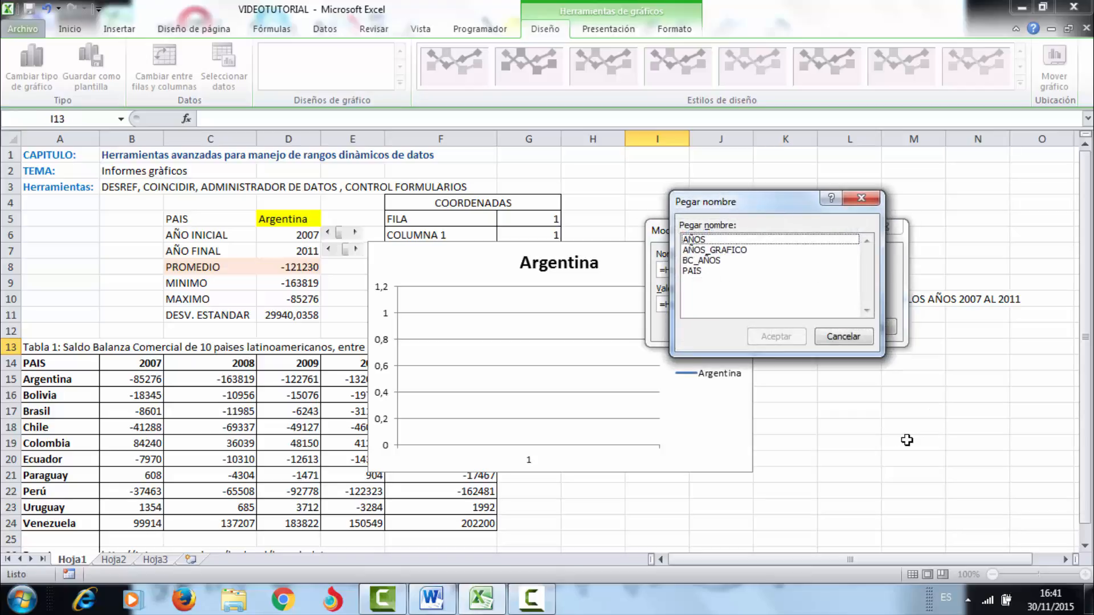
{"action": "left_click_drag", "start_coordinate": [707, 207], "coordinate": [746, 109]}
{"action": "left_click", "coordinate": [753, 155]}
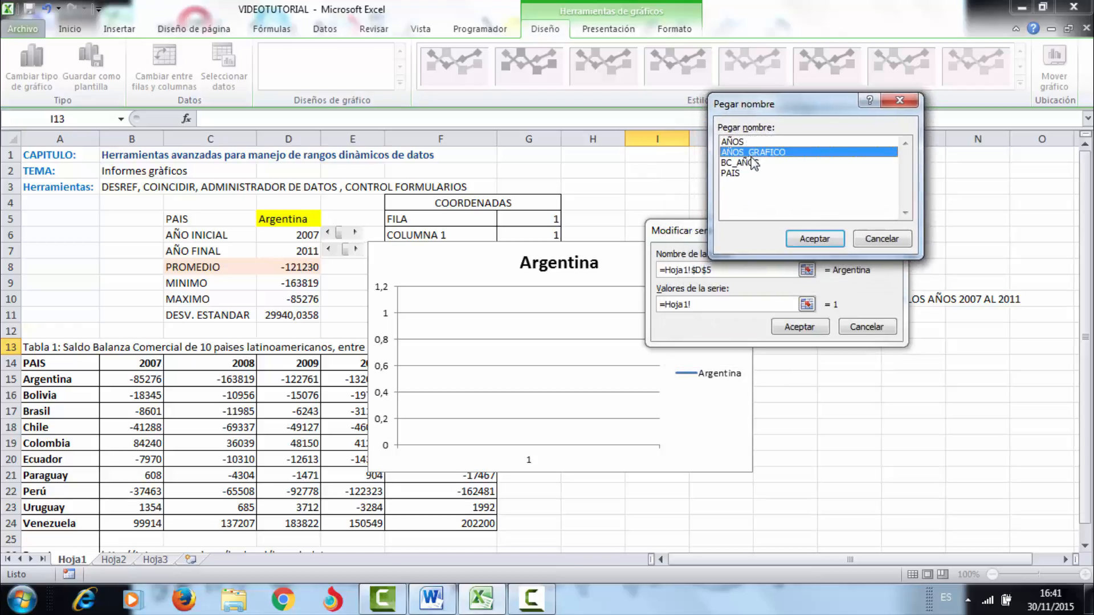
{"action": "left_click", "coordinate": [750, 164]}
{"action": "left_click", "coordinate": [814, 240]}
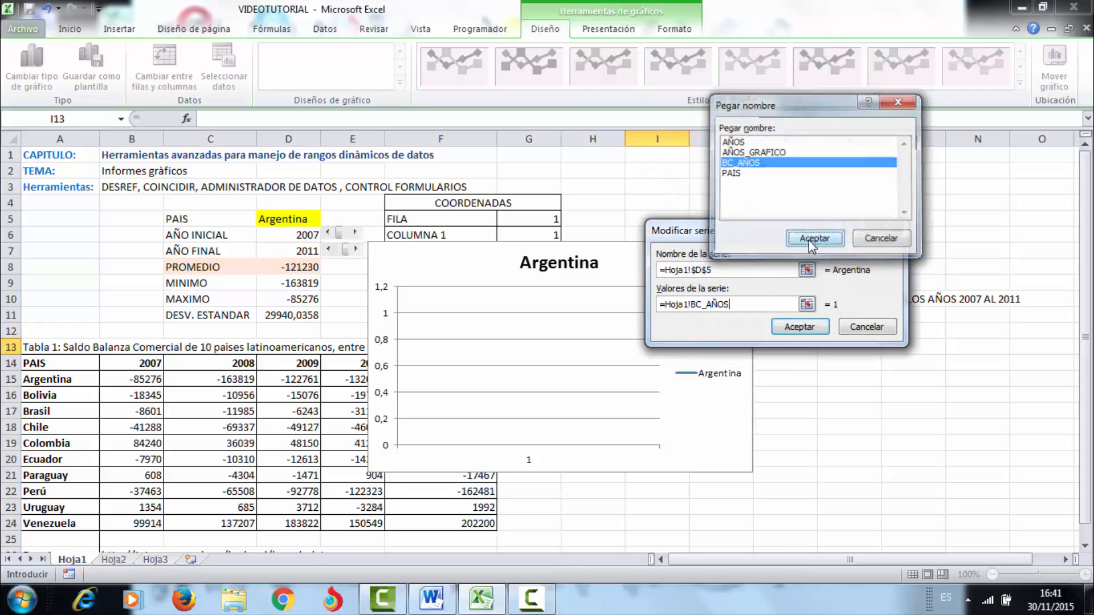
{"action": "left_click", "coordinate": [797, 327]}
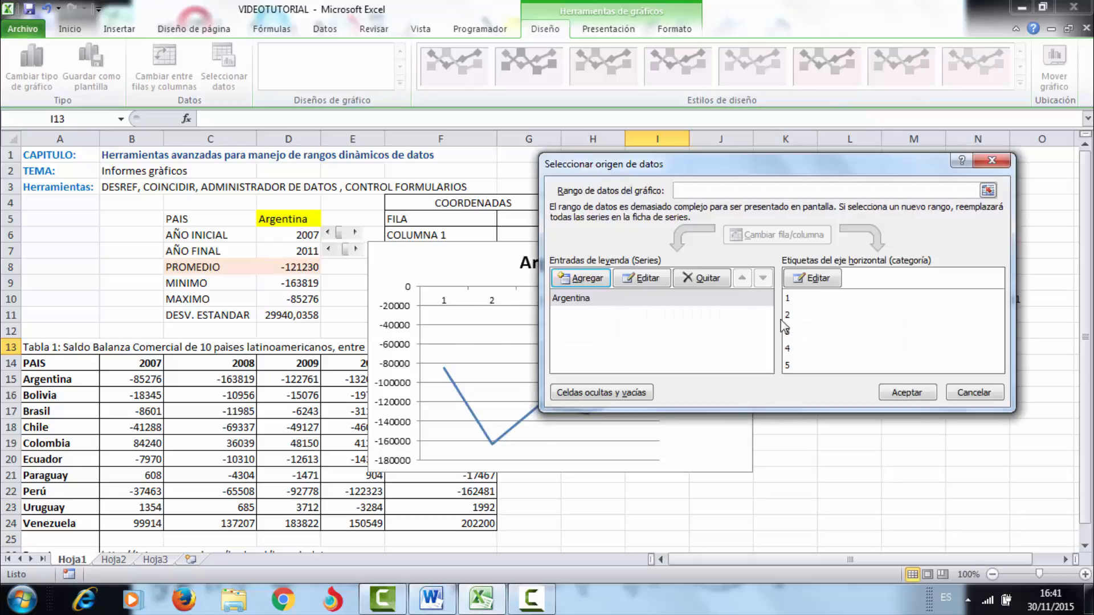
Step: Set the horizontal axis labels to the dynamic name =Hoja1!AÑOS_GRAFICO and accept the chart's data source
{"action": "left_click", "coordinate": [809, 279]}
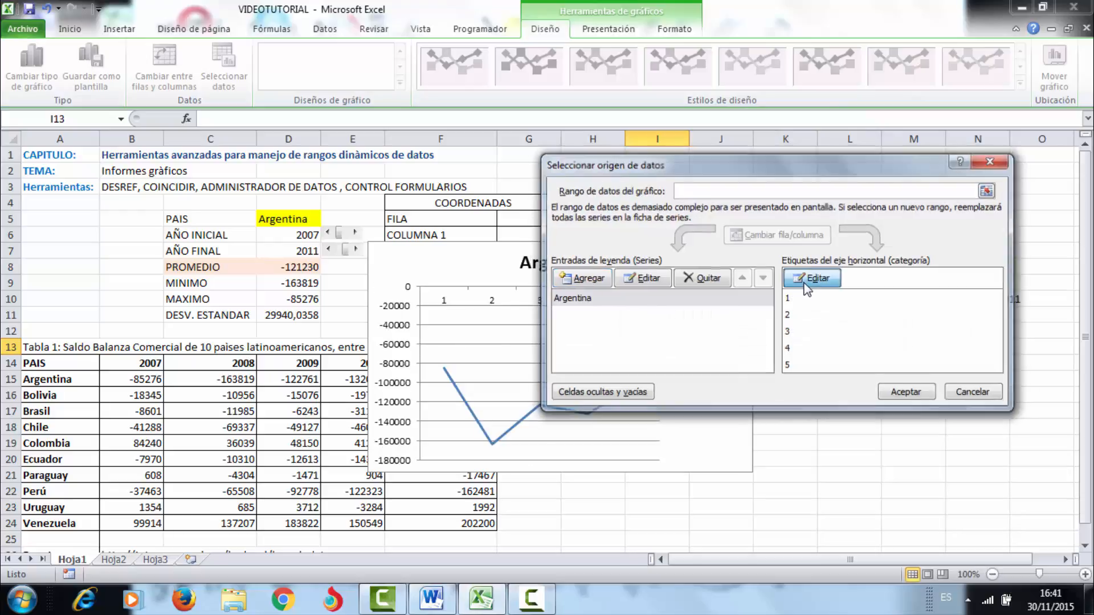
{"action": "left_click", "coordinate": [855, 399]}
{"action": "key", "text": "BackSpace"}
{"action": "key", "text": "BackSpace"}
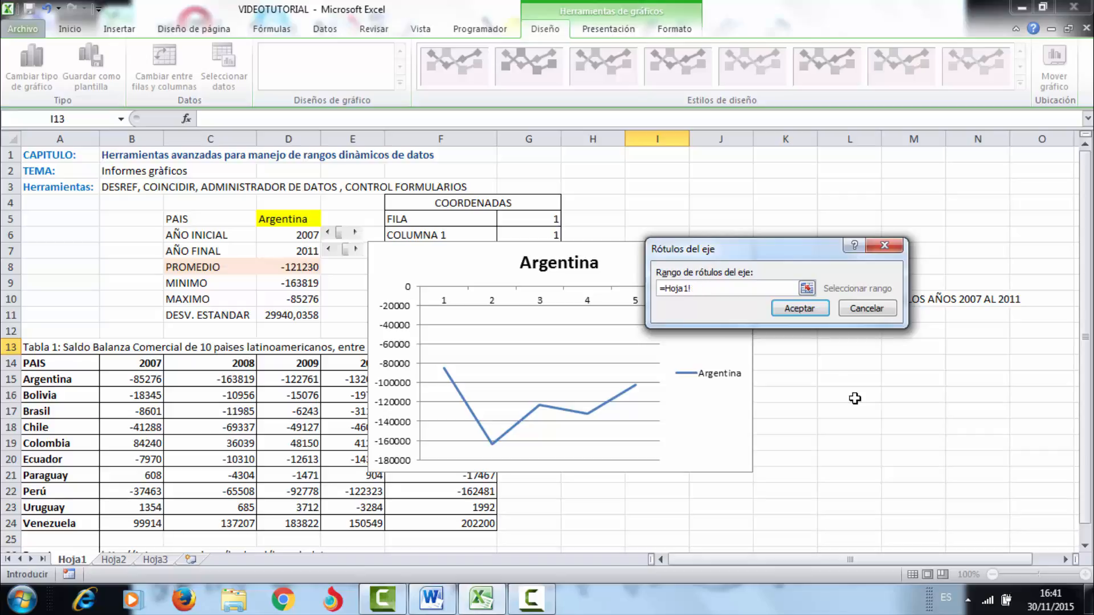
{"action": "key", "text": "F3"}
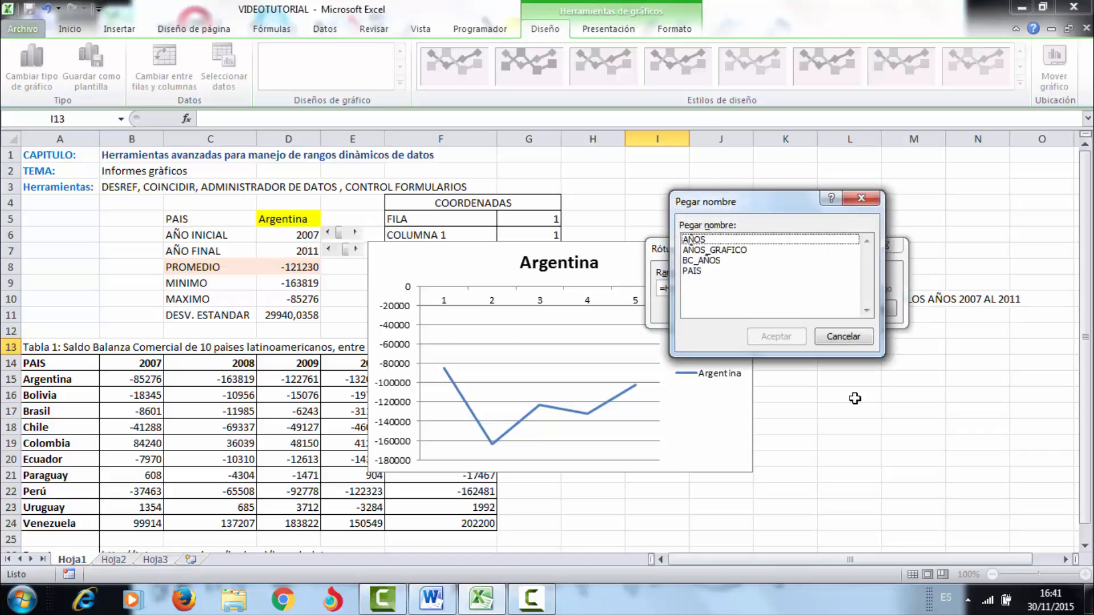
{"action": "left_click", "coordinate": [713, 250]}
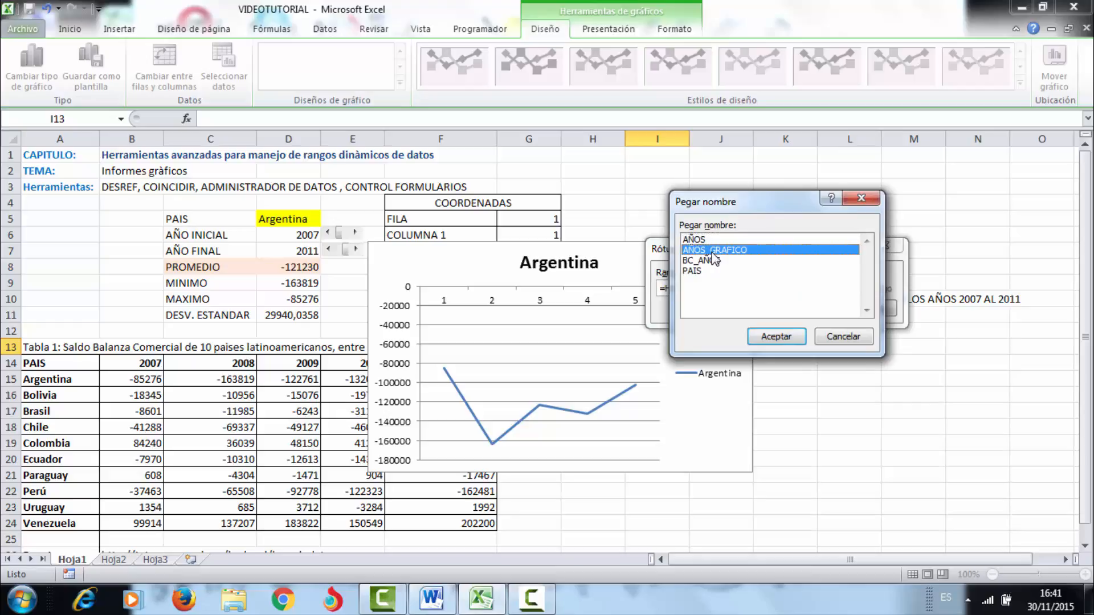
{"action": "left_click", "coordinate": [776, 336]}
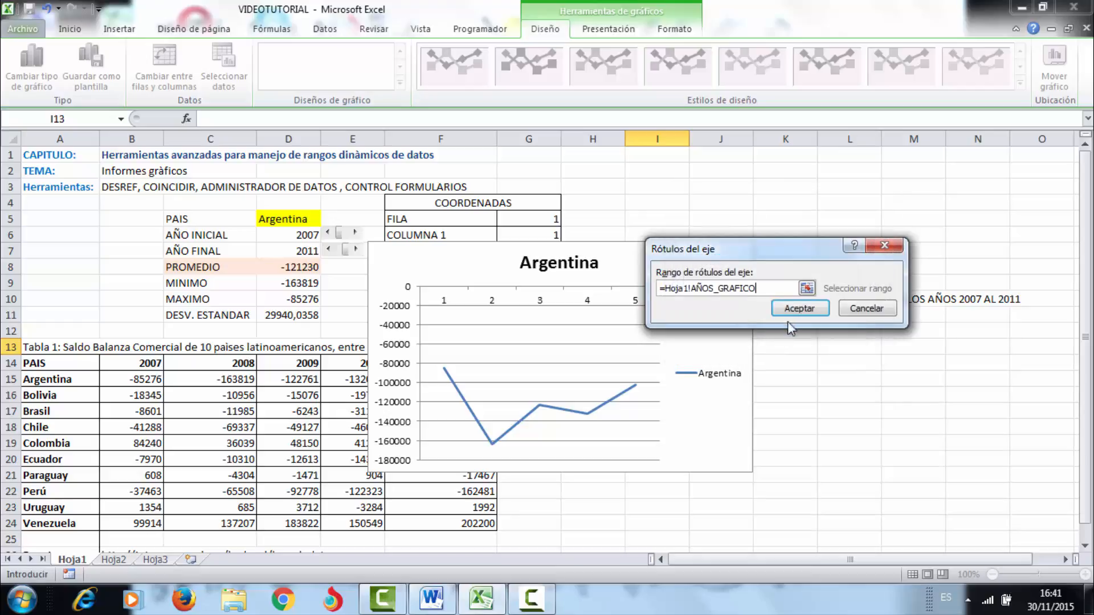
{"action": "left_click", "coordinate": [792, 310]}
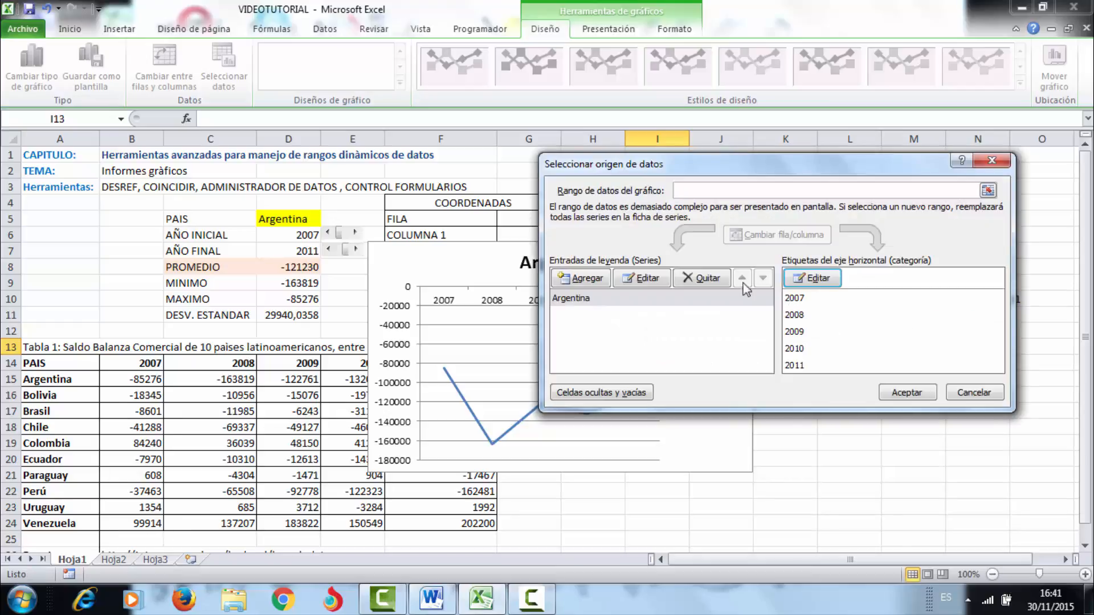
{"action": "left_click", "coordinate": [903, 394]}
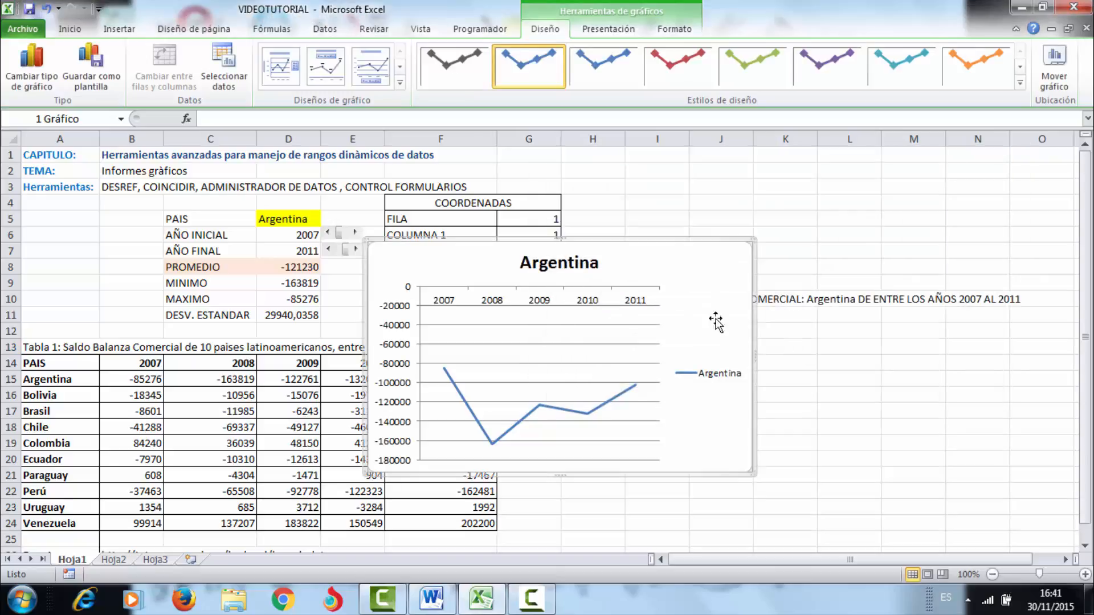
Step: Move the chart off the tables to just below the title text in I10
{"action": "left_click", "coordinate": [715, 375]}
{"action": "left_click", "coordinate": [573, 262]}
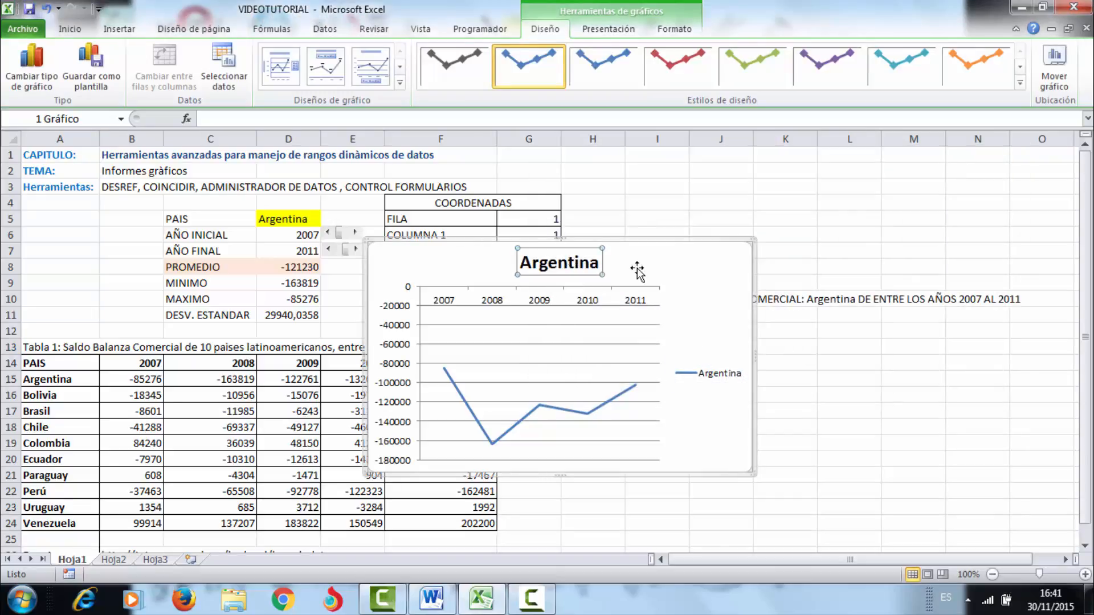
{"action": "left_click", "coordinate": [812, 429]}
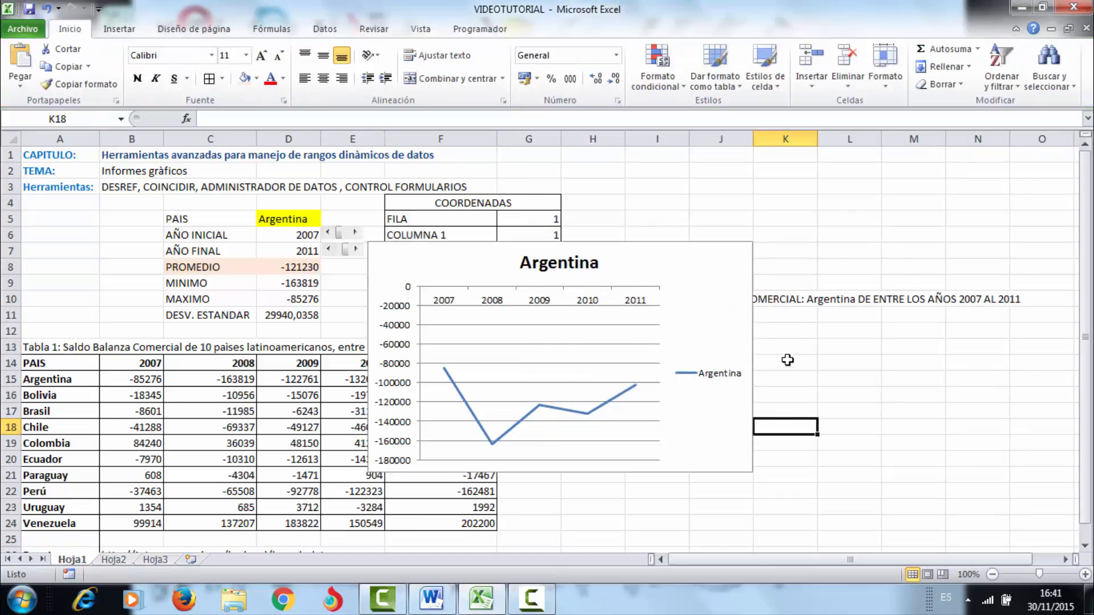
{"action": "left_click_drag", "start_coordinate": [707, 309], "coordinate": [895, 389]}
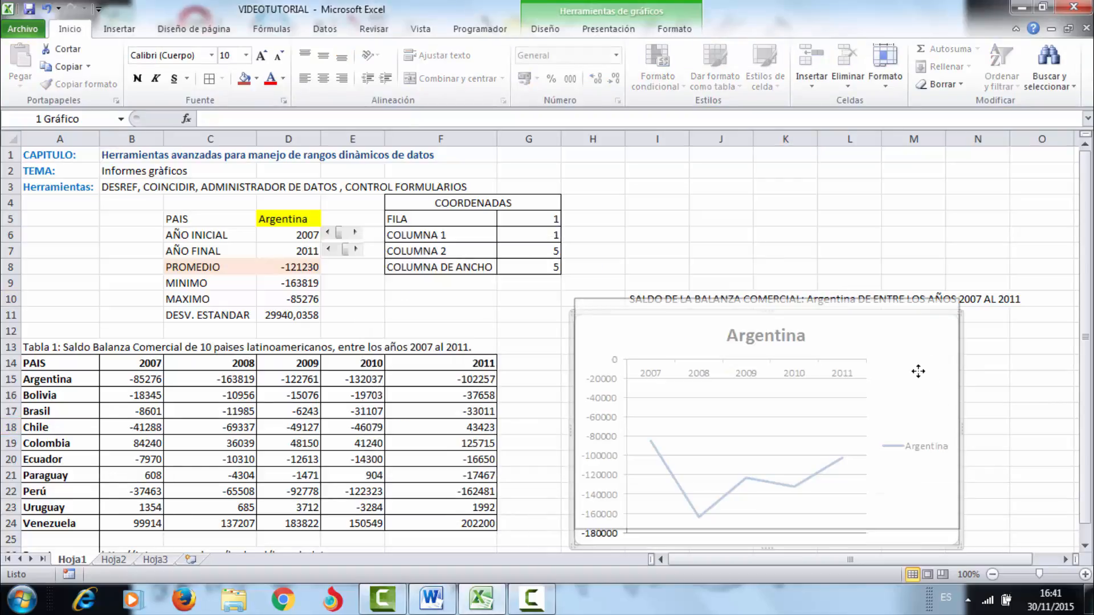
Step: Link the chart title to the dynamic title cell with =Hoja1!$I$10
{"action": "left_click", "coordinate": [741, 332]}
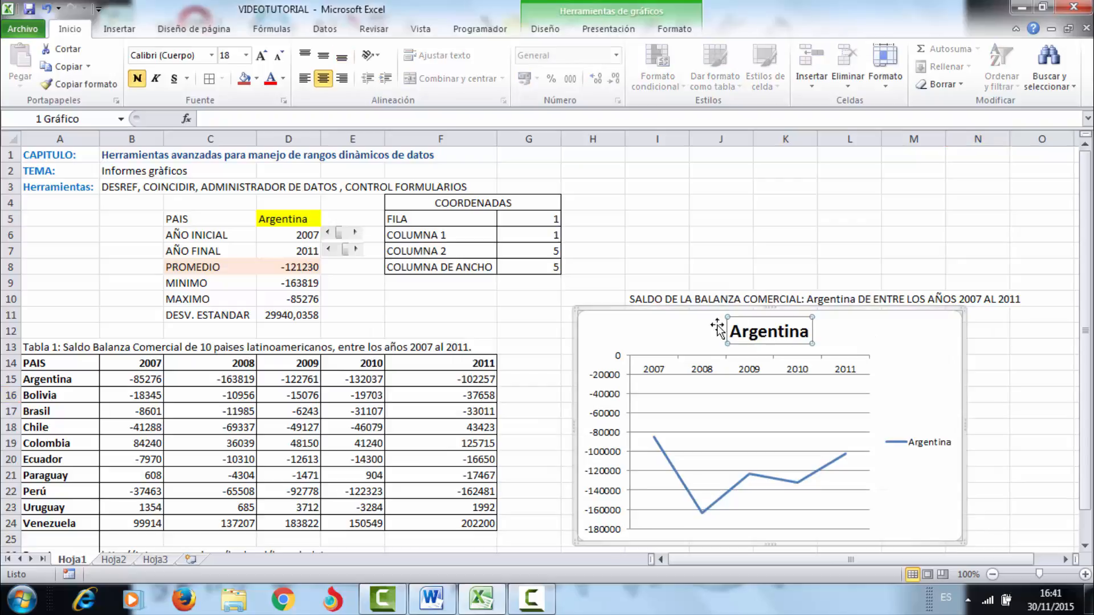
{"action": "left_click", "coordinate": [345, 121]}
{"action": "type", "text": "="}
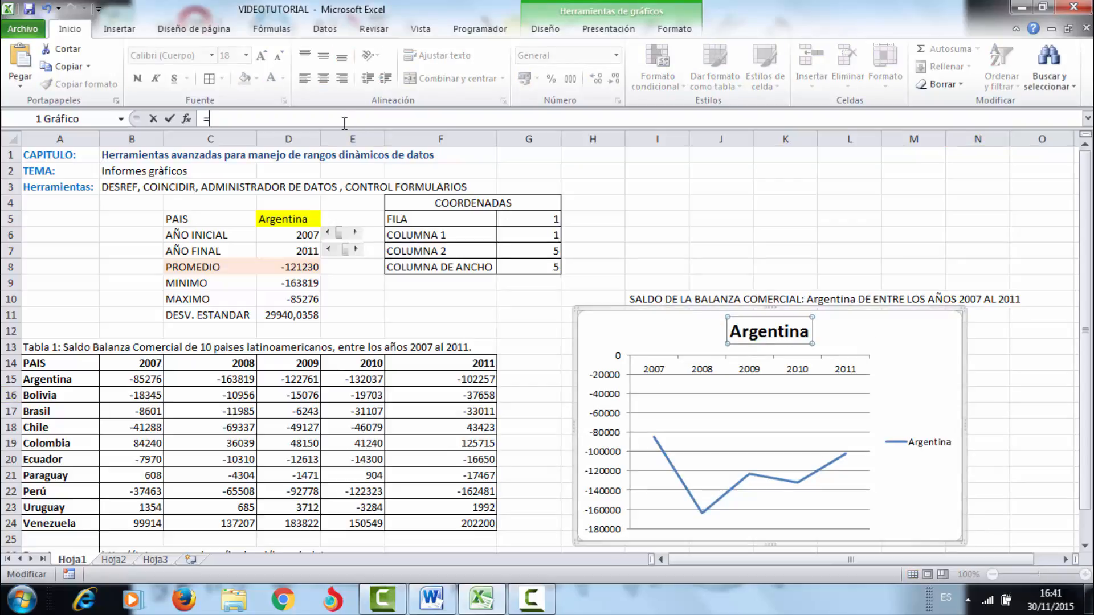
{"action": "left_click", "coordinate": [644, 296]}
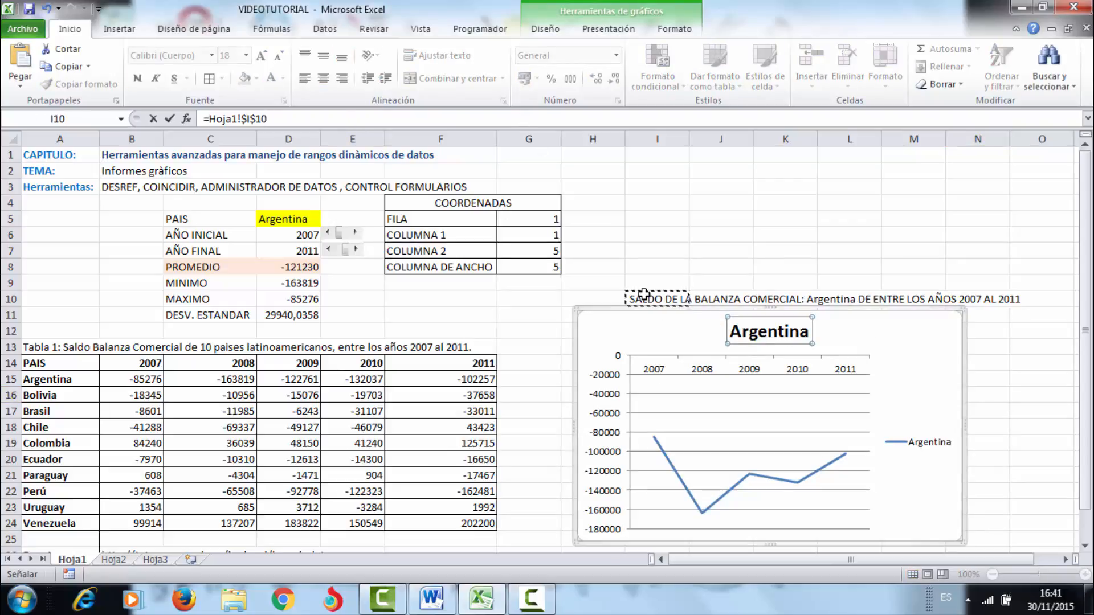
{"action": "key", "text": "Return"}
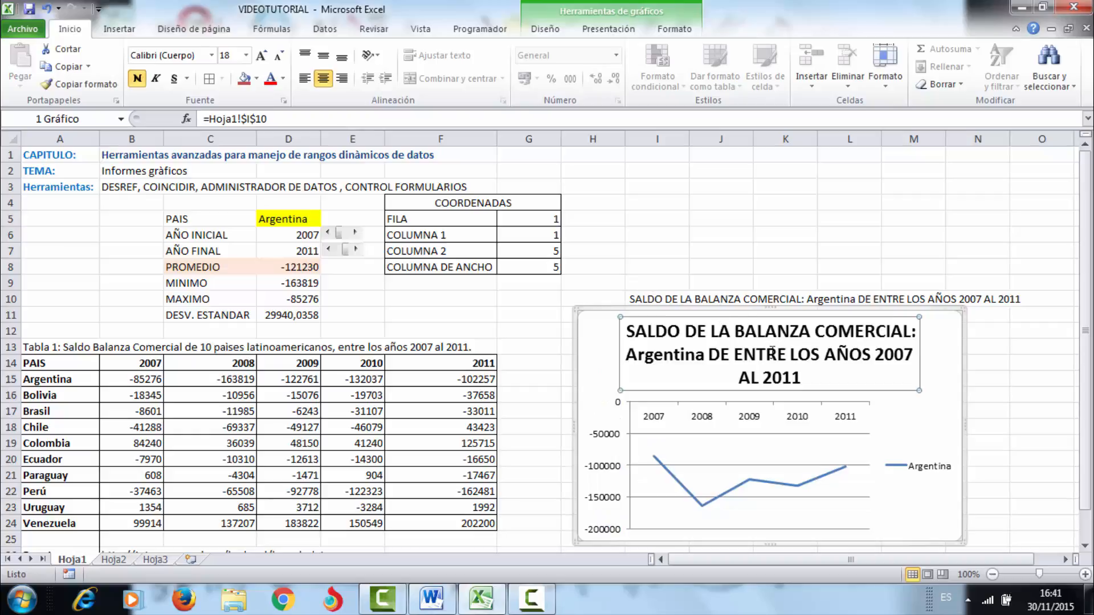
Step: Move the chart over the title text in I10 and enlarge it to span about columns I to O, rows 4 to 18
{"action": "left_click", "coordinate": [1021, 410]}
{"action": "left_click_drag", "start_coordinate": [938, 388], "coordinate": [983, 284]}
{"action": "left_click_drag", "start_coordinate": [1013, 448], "coordinate": [1026, 464]}
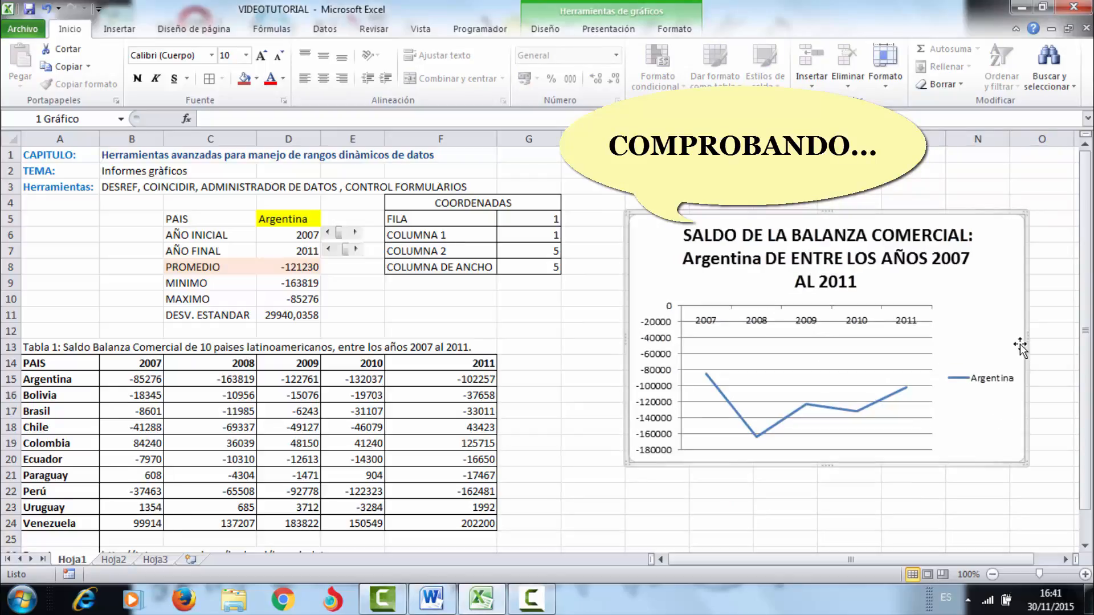
{"action": "left_click_drag", "start_coordinate": [1026, 336], "coordinate": [995, 313]}
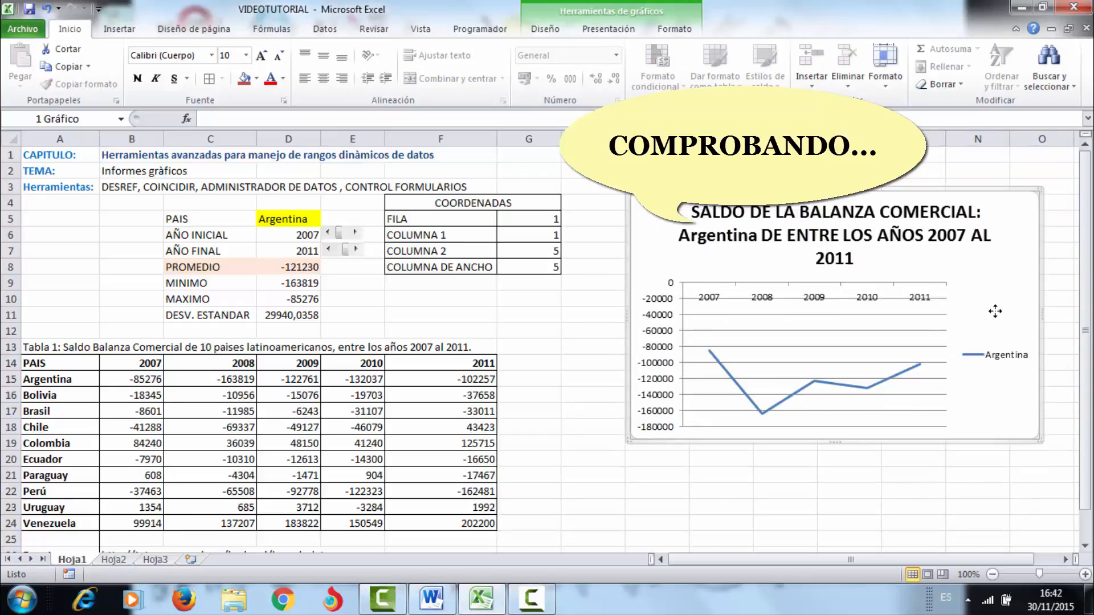
Step: Test the chart by stepping AÑO FINAL down to 2008 and back up with its scroll control
{"action": "left_click", "coordinate": [329, 251]}
{"action": "left_click", "coordinate": [330, 251]}
{"action": "left_click", "coordinate": [329, 251]}
{"action": "left_click", "coordinate": [356, 250]}
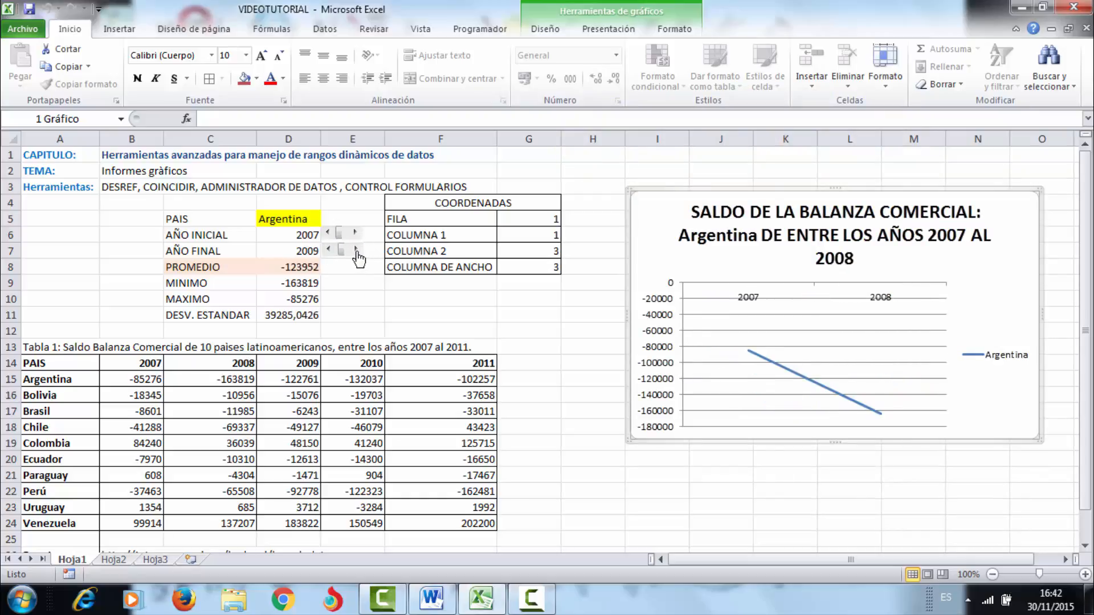
{"action": "left_click", "coordinate": [356, 249]}
{"action": "left_click", "coordinate": [356, 250]}
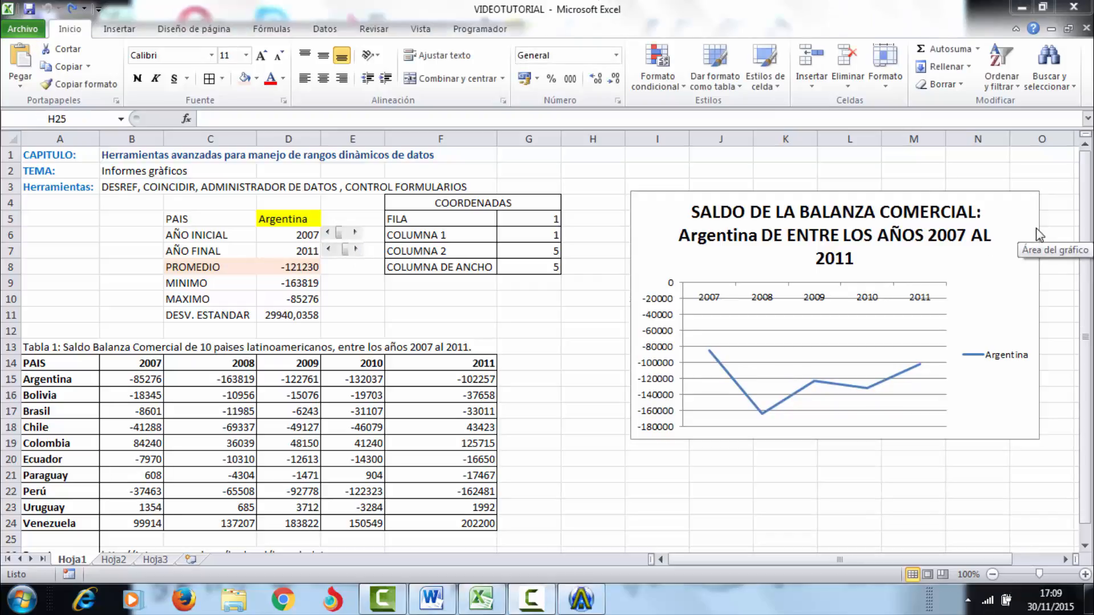
Step: Apply the chart layout Diseño 10 to the line chart to add axis titles
{"action": "left_click", "coordinate": [1025, 259]}
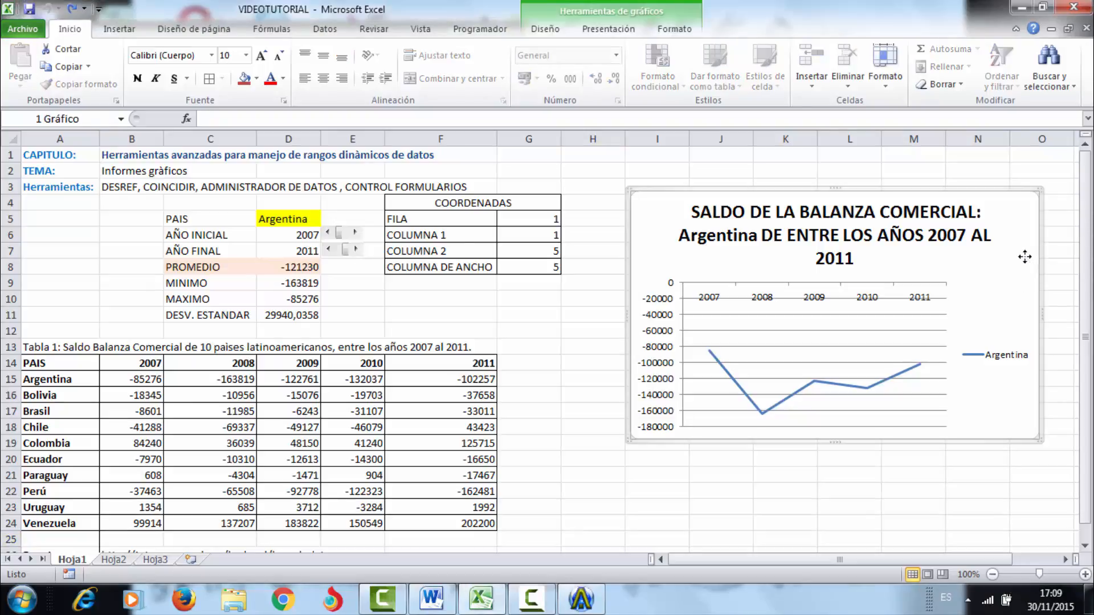
{"action": "left_click", "coordinate": [545, 29]}
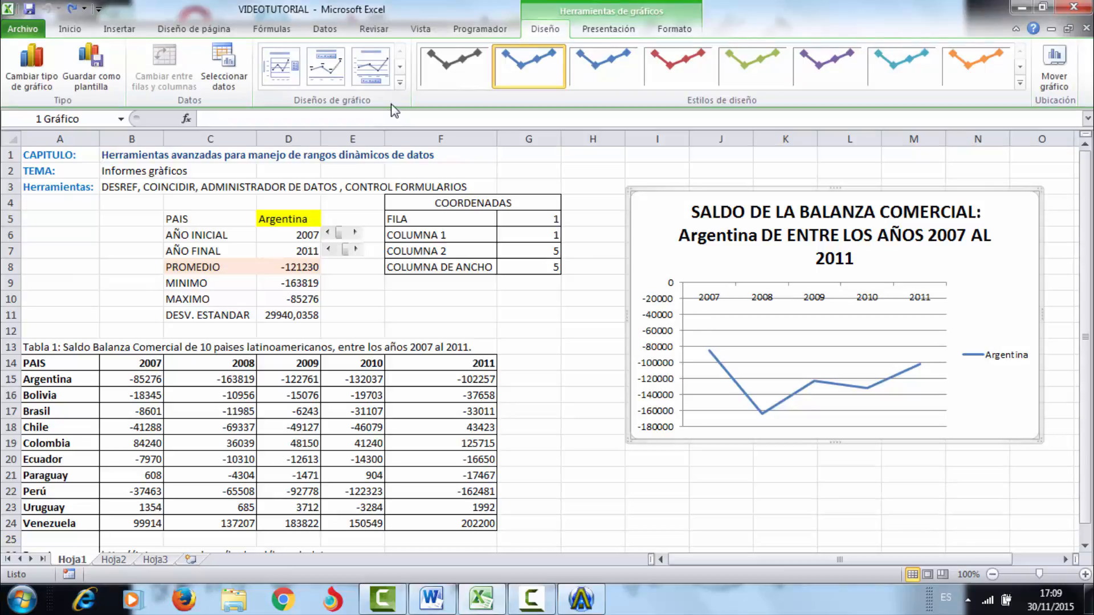
{"action": "left_click", "coordinate": [401, 84]}
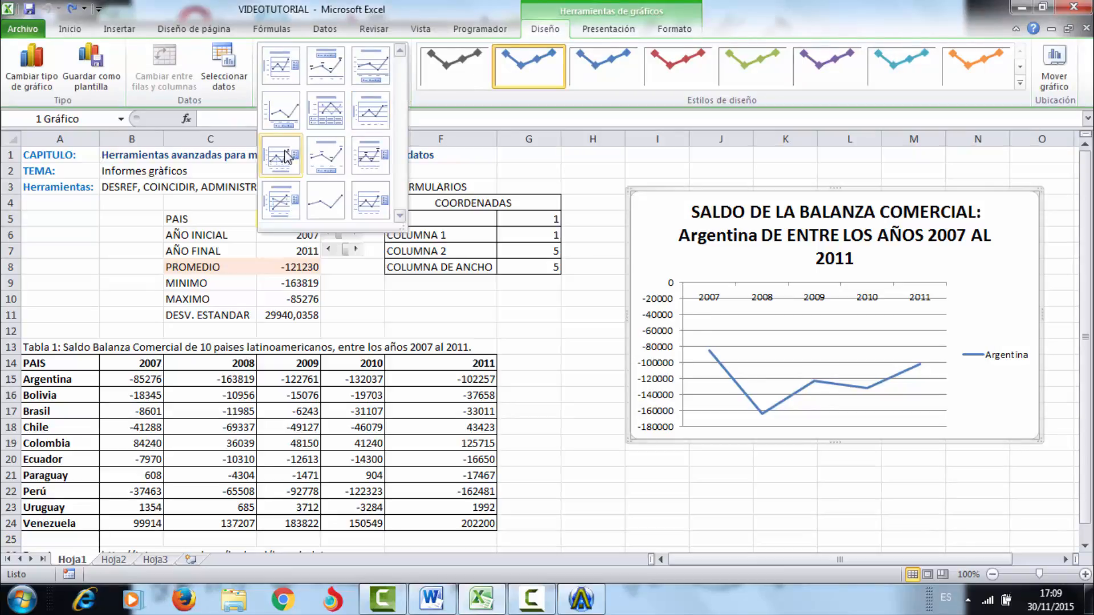
{"action": "left_click", "coordinate": [273, 204]}
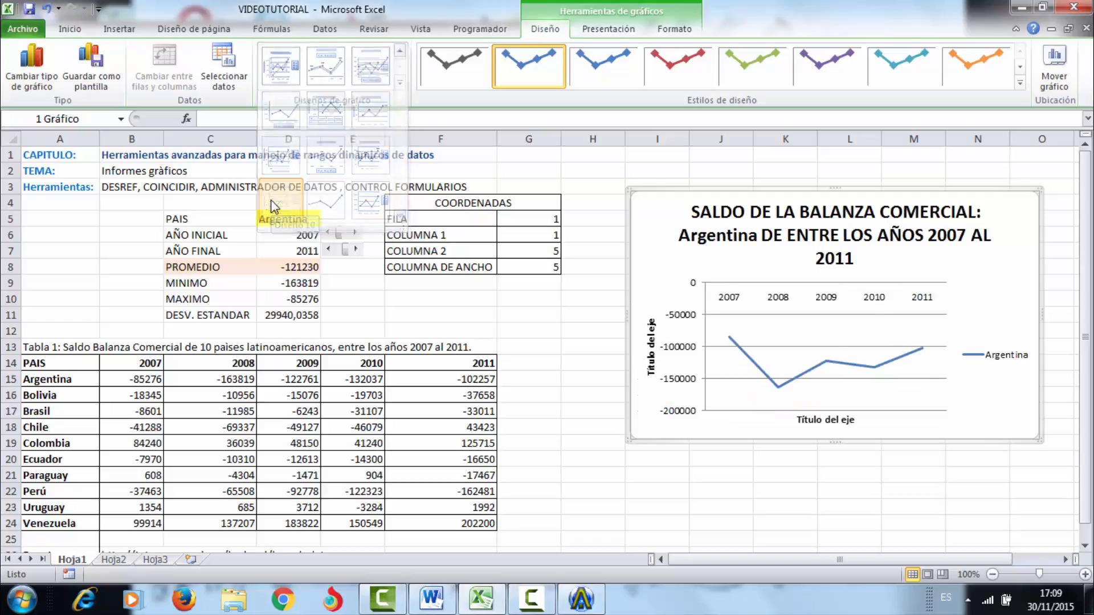
Step: Set the chart's horizontal axis title to "Años"
{"action": "left_click", "coordinate": [836, 420]}
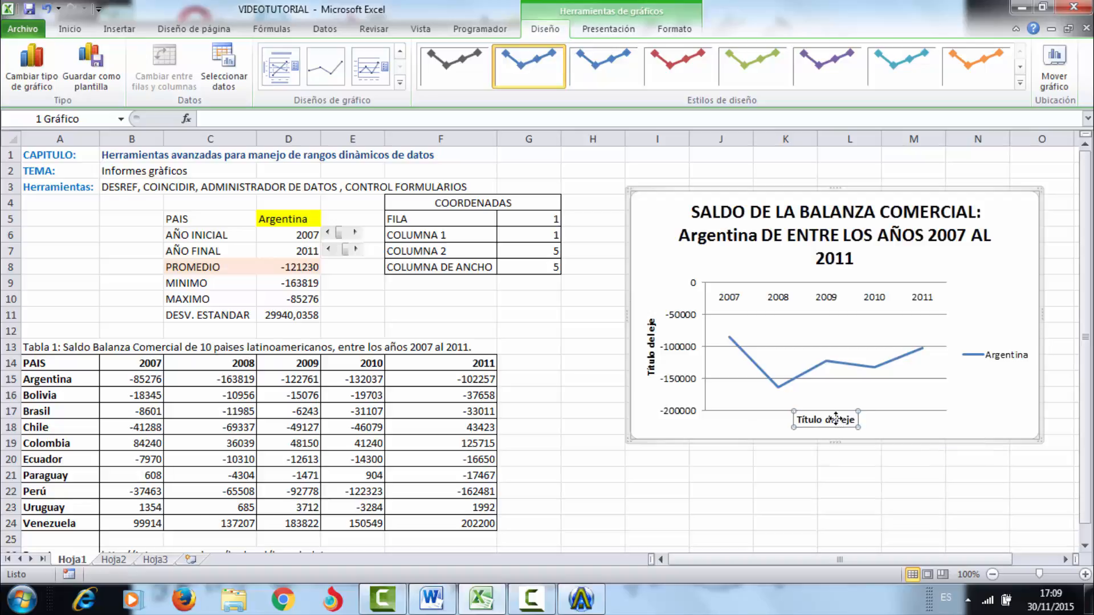
{"action": "type", "text": "Años"}
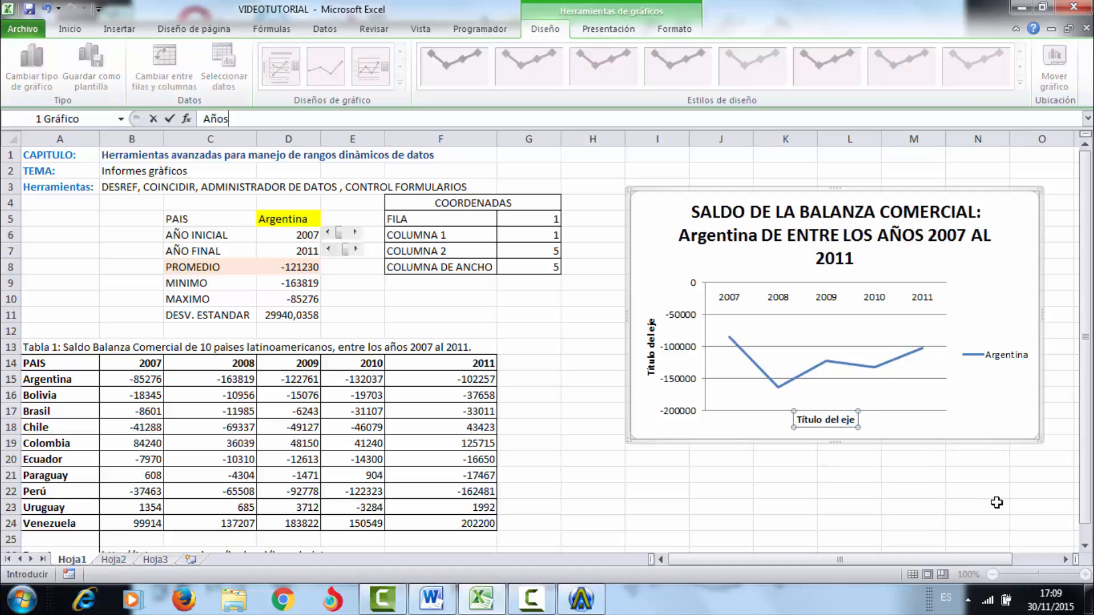
{"action": "key", "text": "Return"}
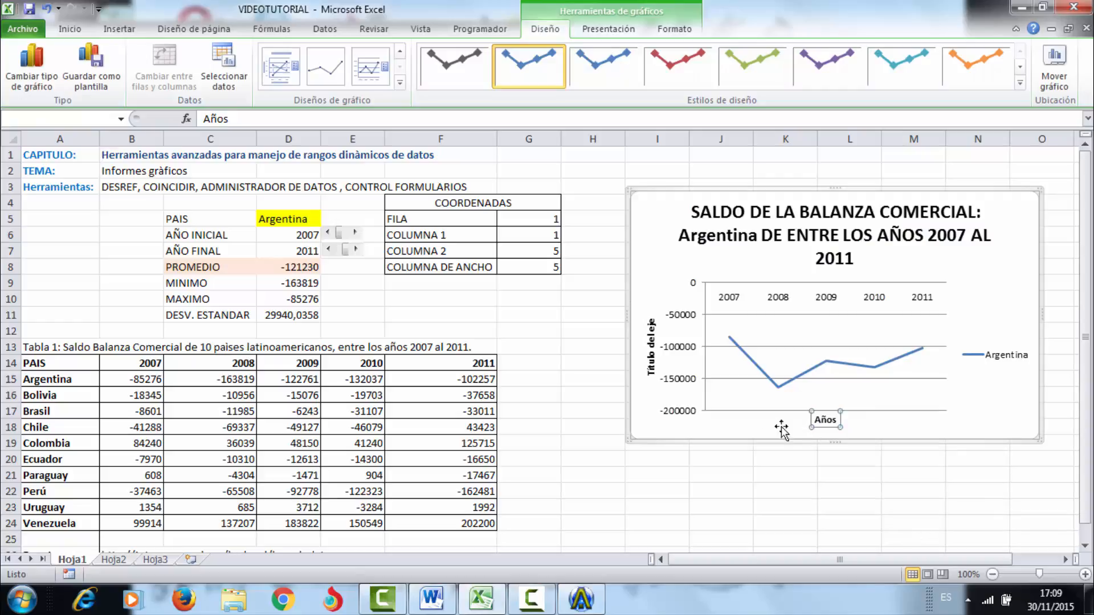
Step: Set the chart's vertical axis title to "Saldo B.Comercial (USD)" and deselect the chart
{"action": "left_click", "coordinate": [651, 345]}
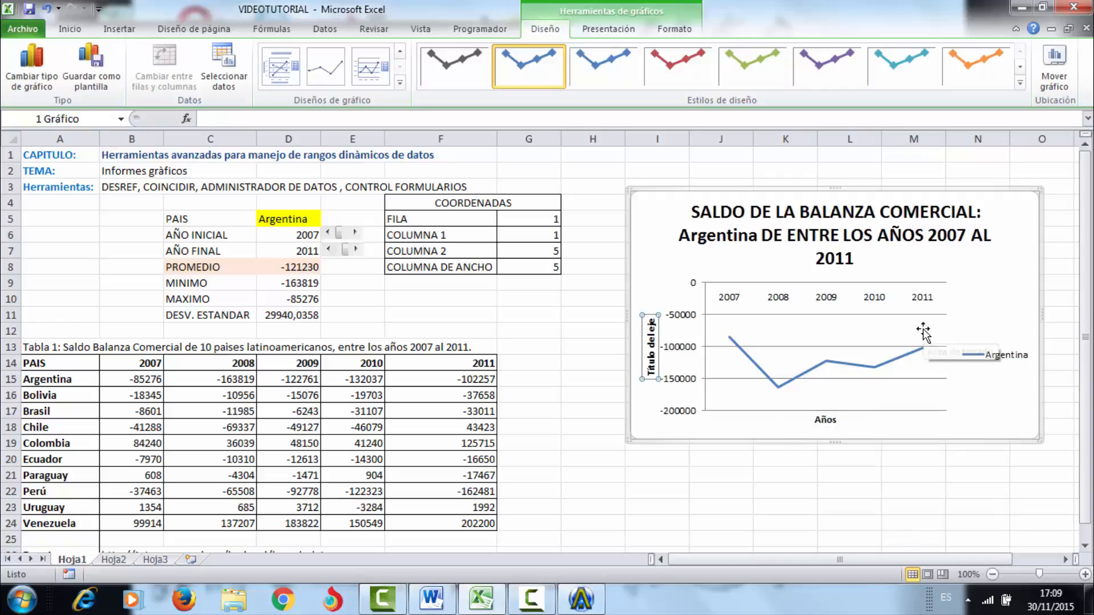
{"action": "type", "text": "Saldo B.Comercial (USD"}
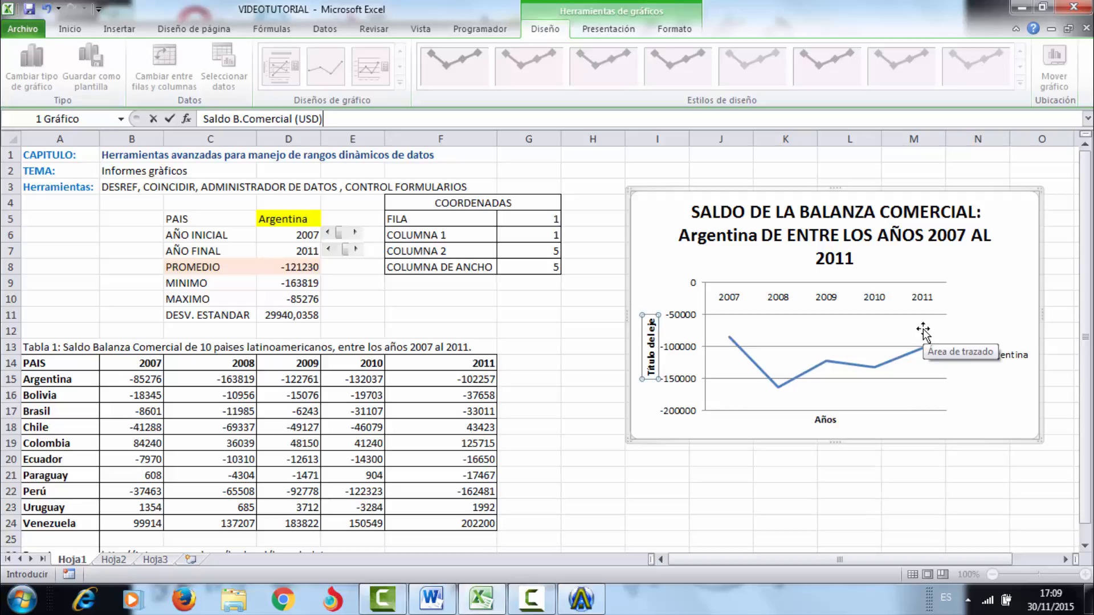
{"action": "left_click", "coordinate": [835, 445]}
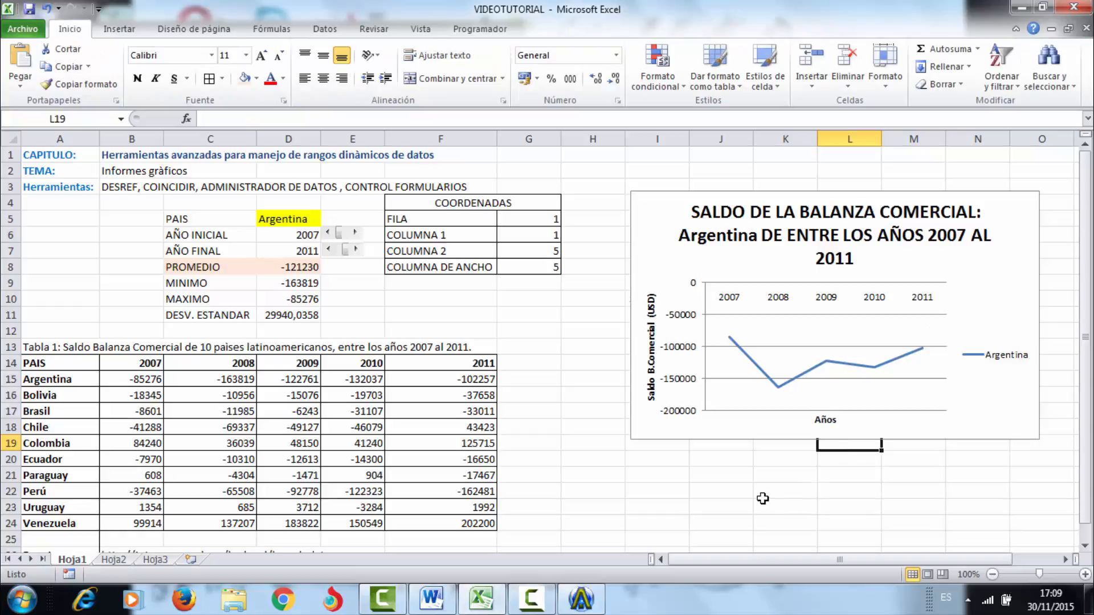